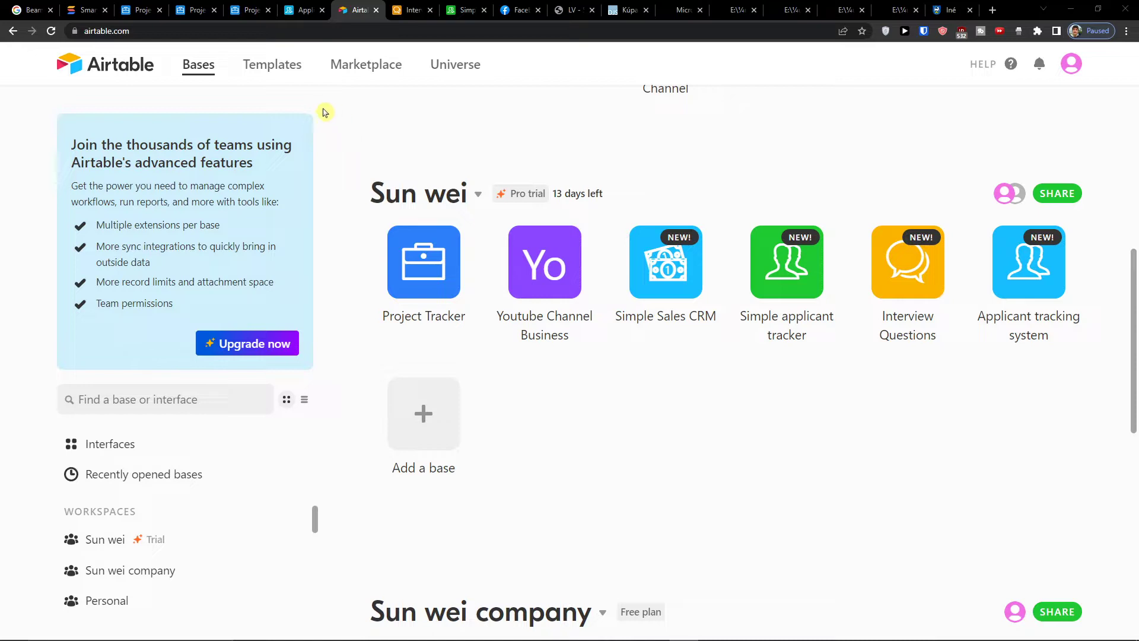
# - Open the Airtable template gallery in a new tab and switch to it
pyautogui.click(216, 69)
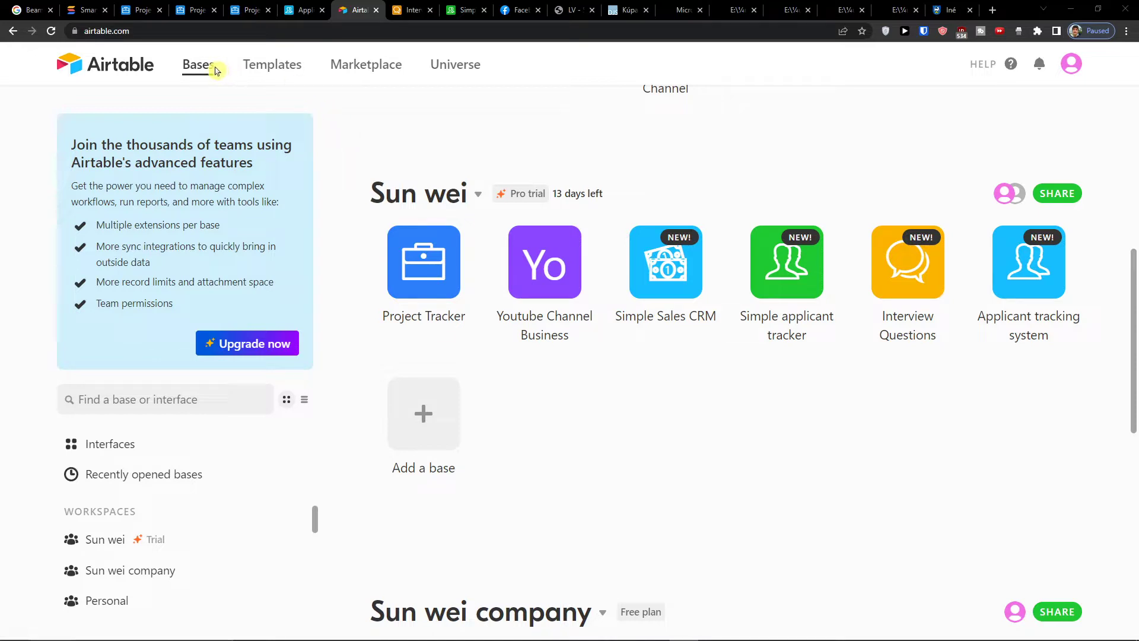
pyautogui.middleClick(258, 71)
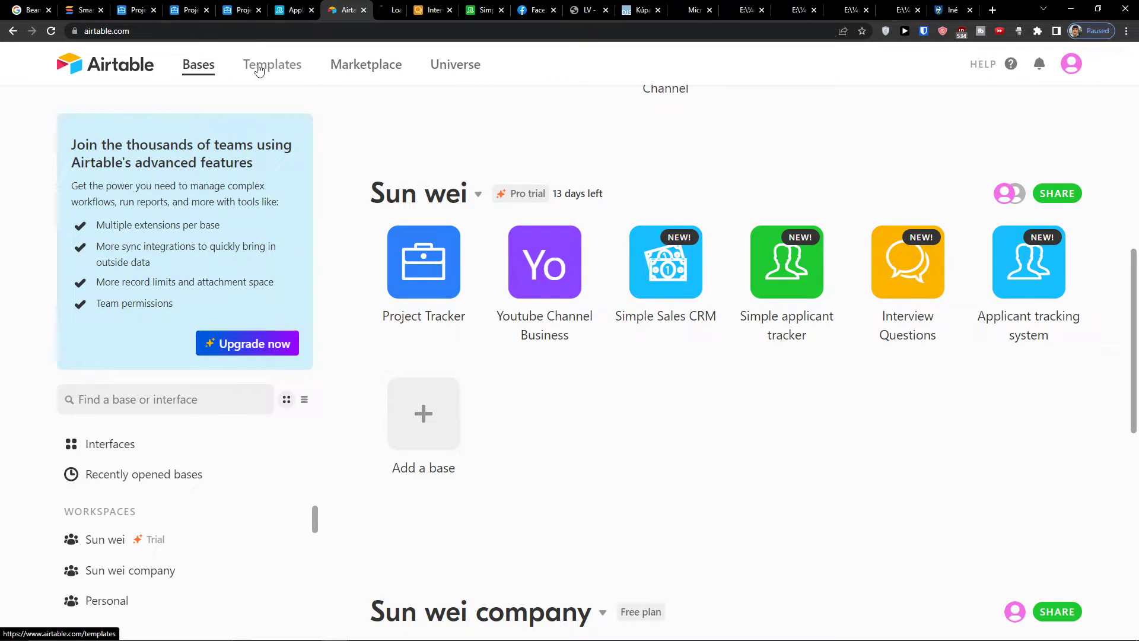
pyautogui.click(393, 11)
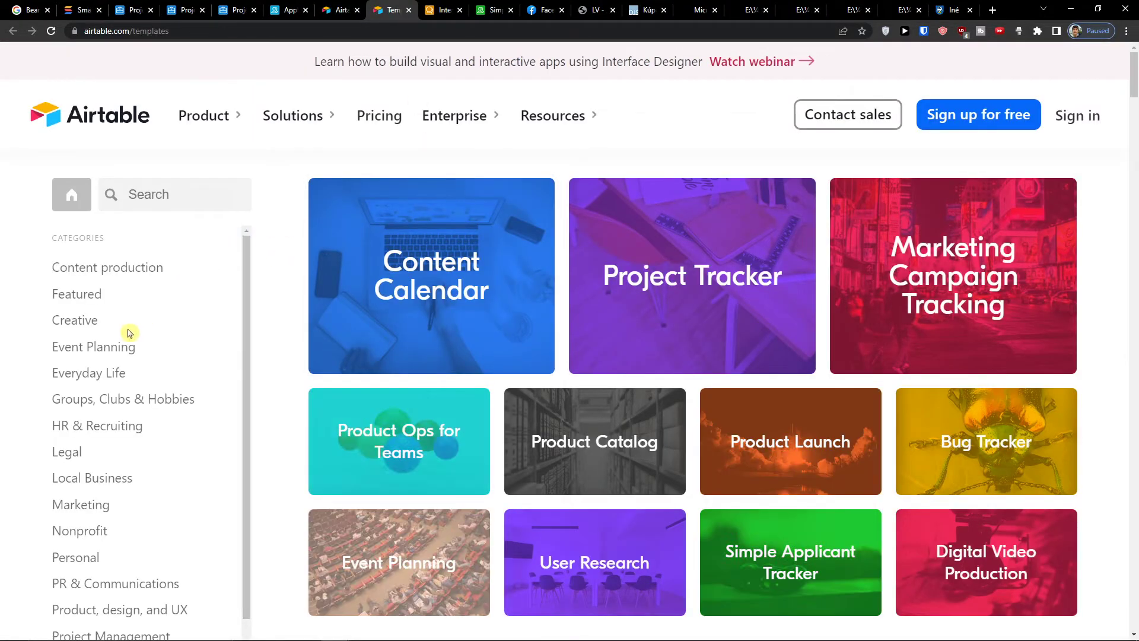
pyautogui.scroll(-1, 109, 350)
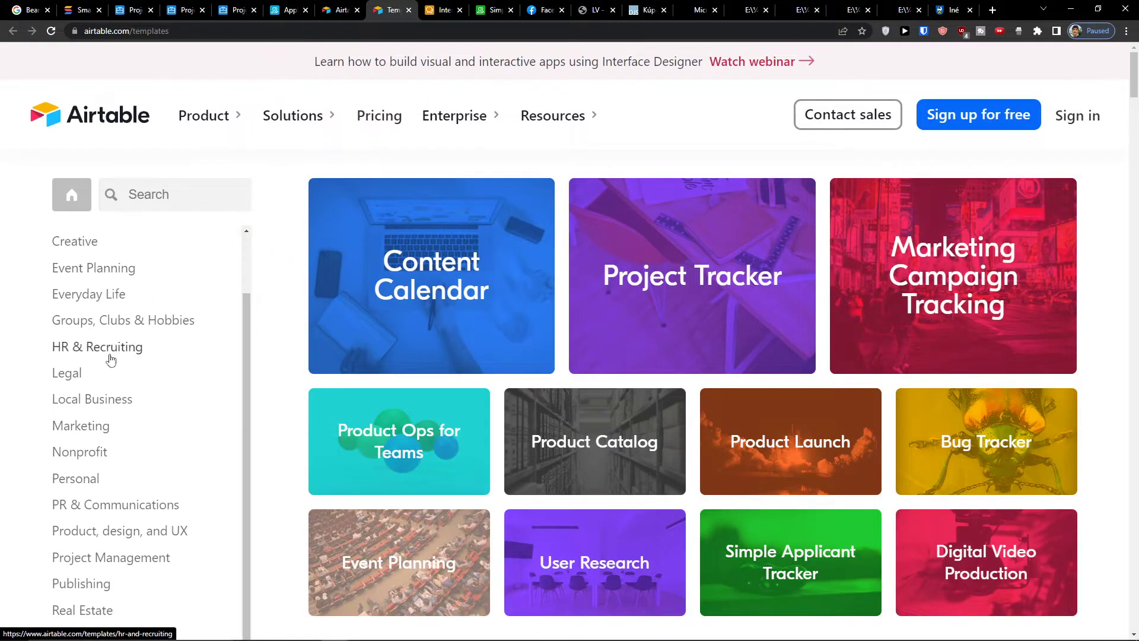
# - Filter to the Marketing category and browse templates like Content Calendar and Social Media Calendar
pyautogui.click(76, 424)
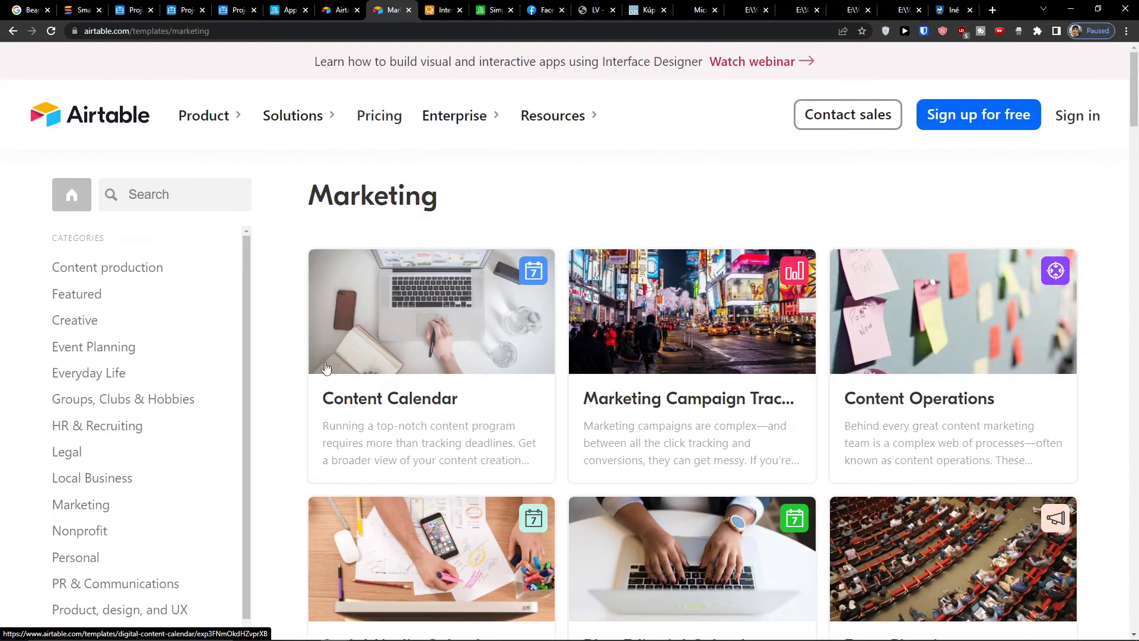
pyautogui.scroll(-3, 290, 355)
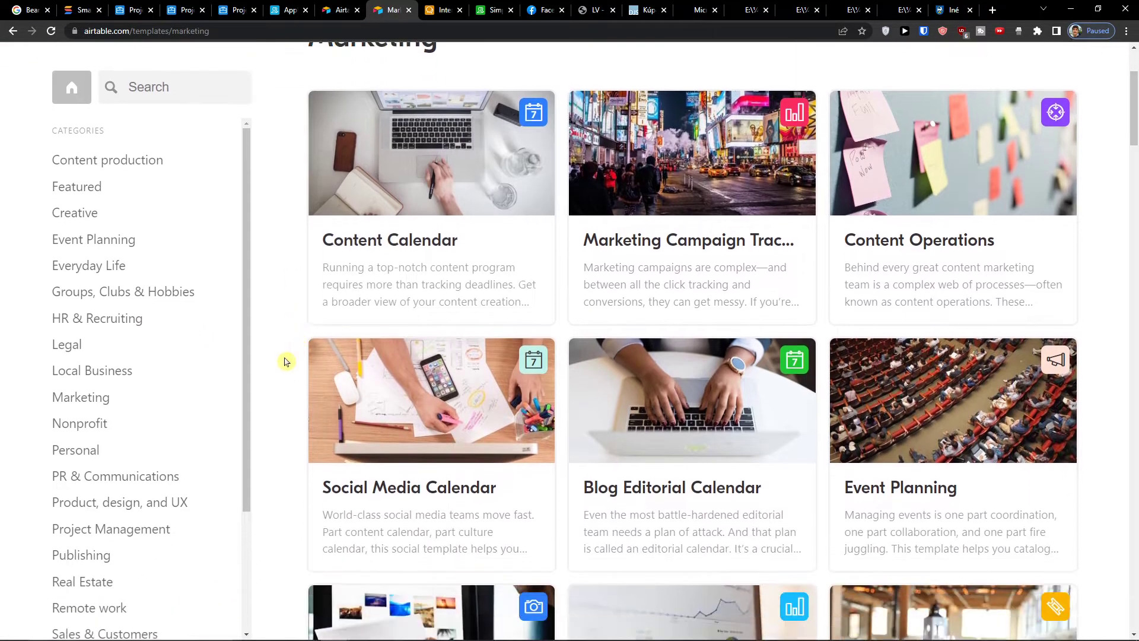
pyautogui.scroll(-1, 288, 363)
pyautogui.scroll(1, 297, 368)
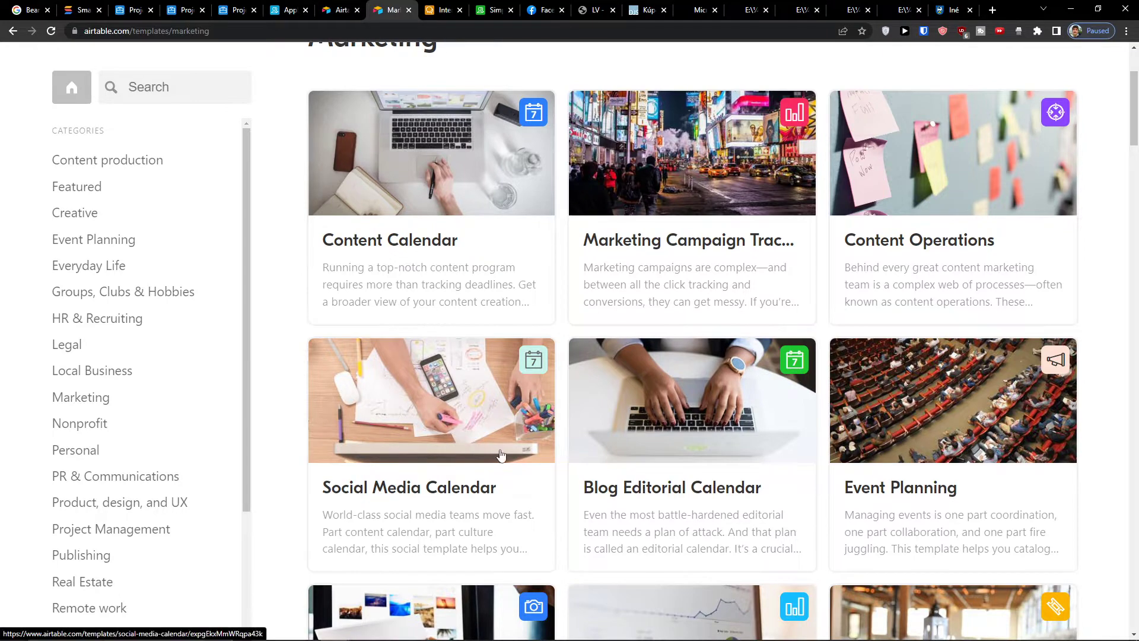
pyautogui.scroll(-3, 933, 393)
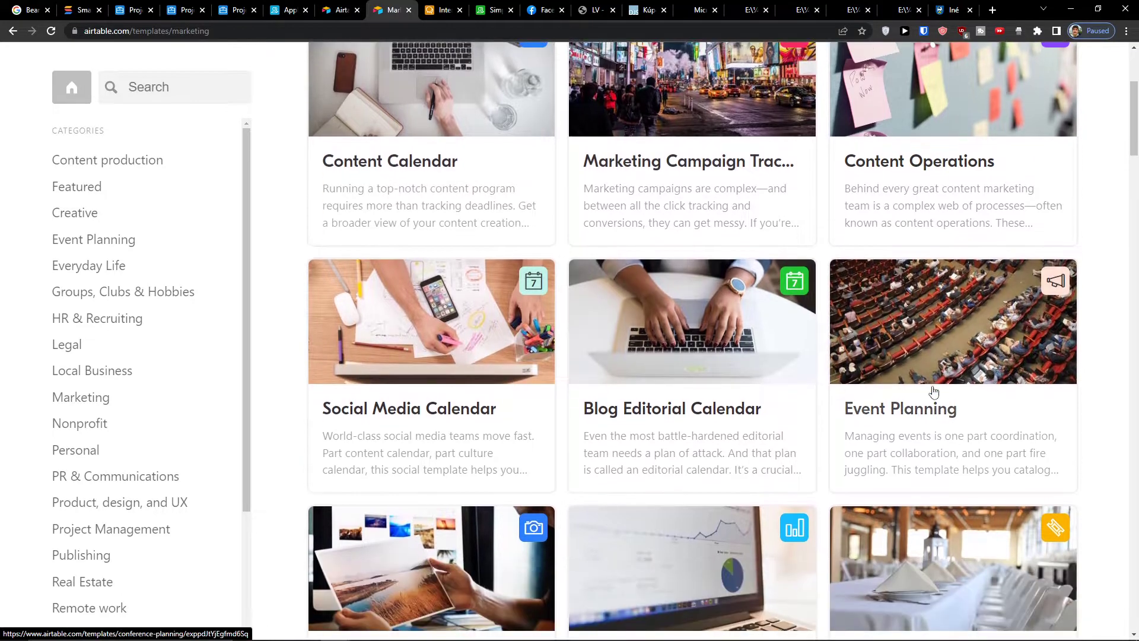
pyautogui.scroll(-2, 945, 375)
pyautogui.scroll(-6, 591, 418)
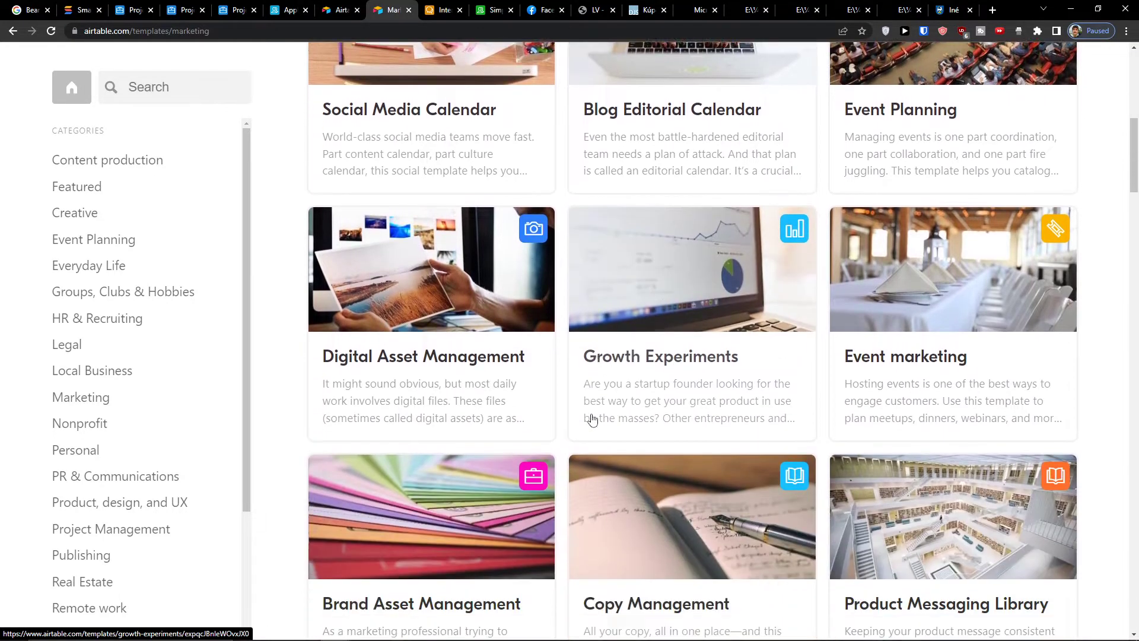
pyautogui.scroll(-5, 591, 418)
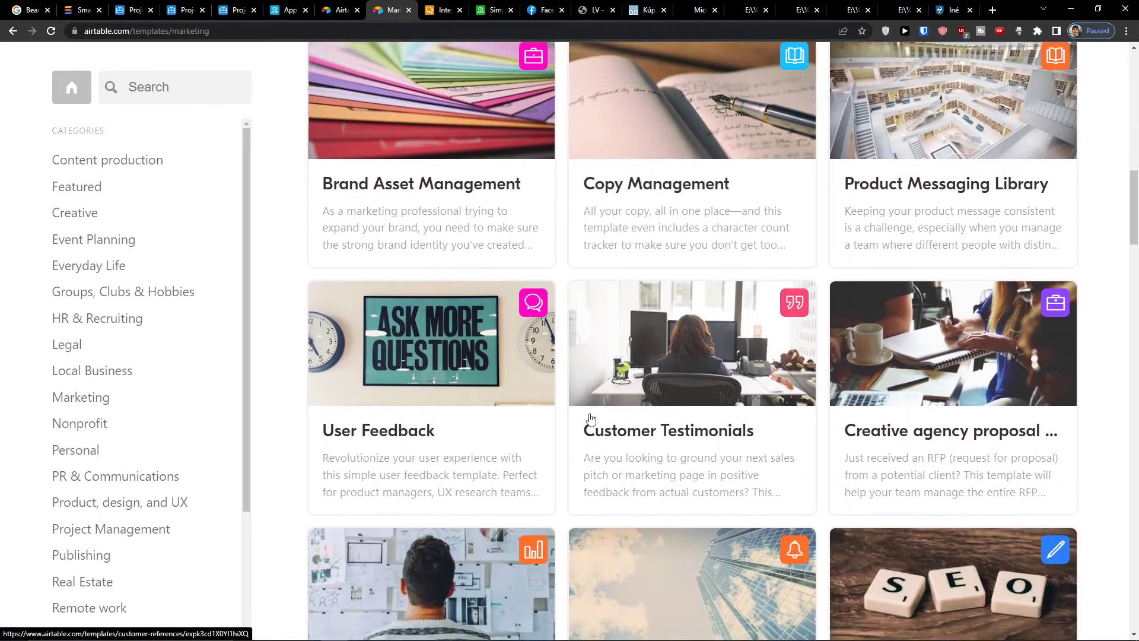
pyautogui.scroll(-6, 588, 419)
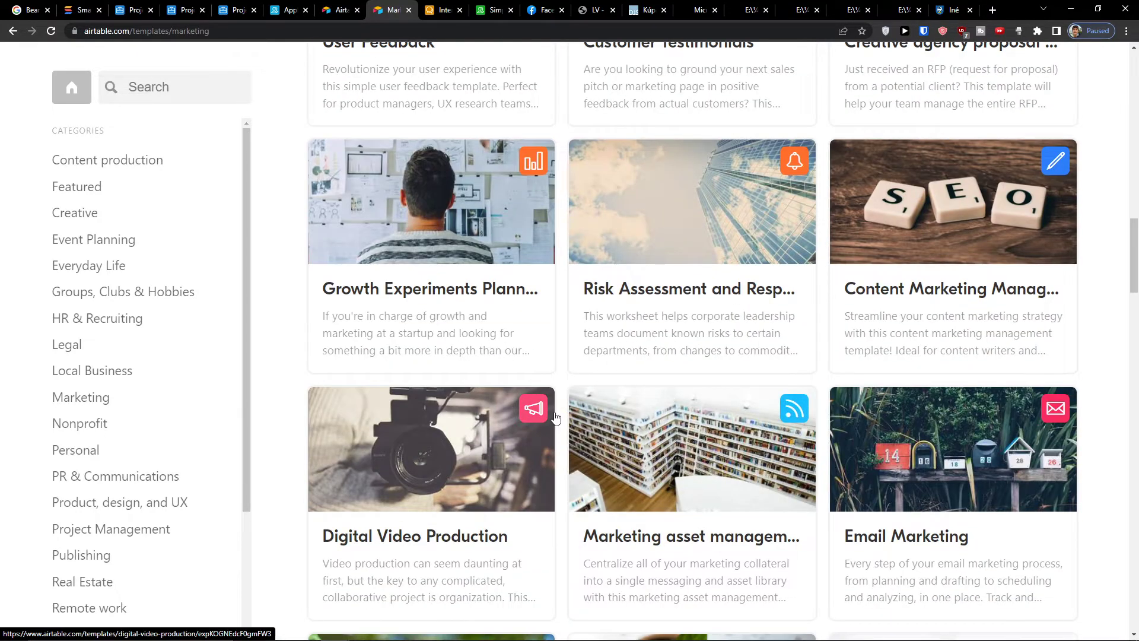
pyautogui.scroll(-5, 559, 415)
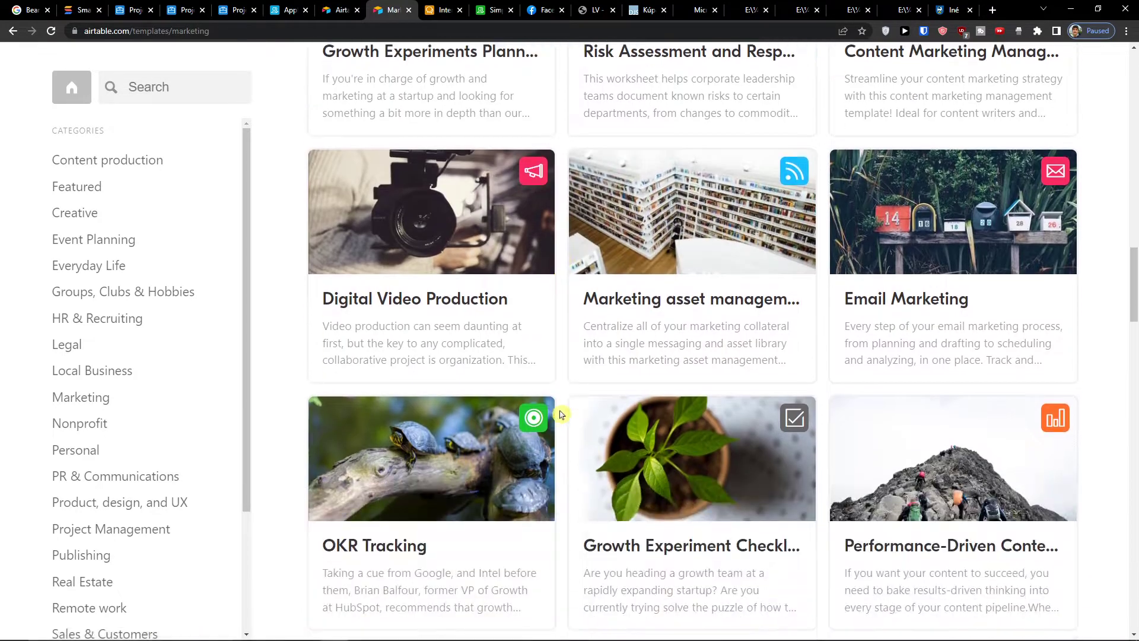
pyautogui.scroll(9, 561, 414)
# - Search the templates for 'marketing'
pyautogui.click(166, 94)
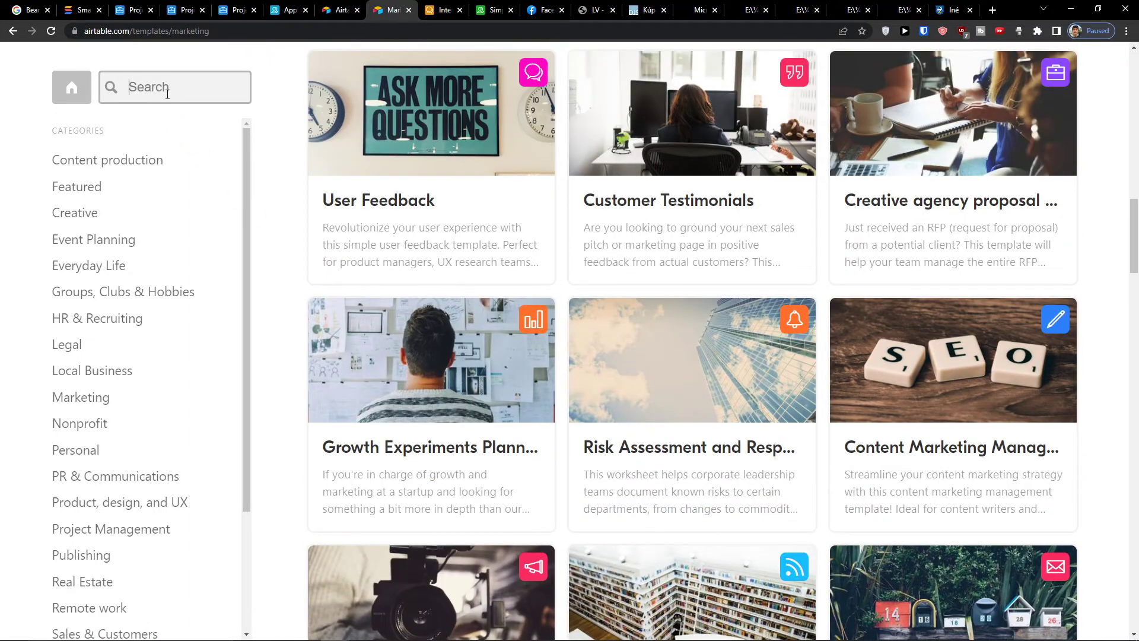
pyautogui.write('marketing')
pyautogui.press('Return')
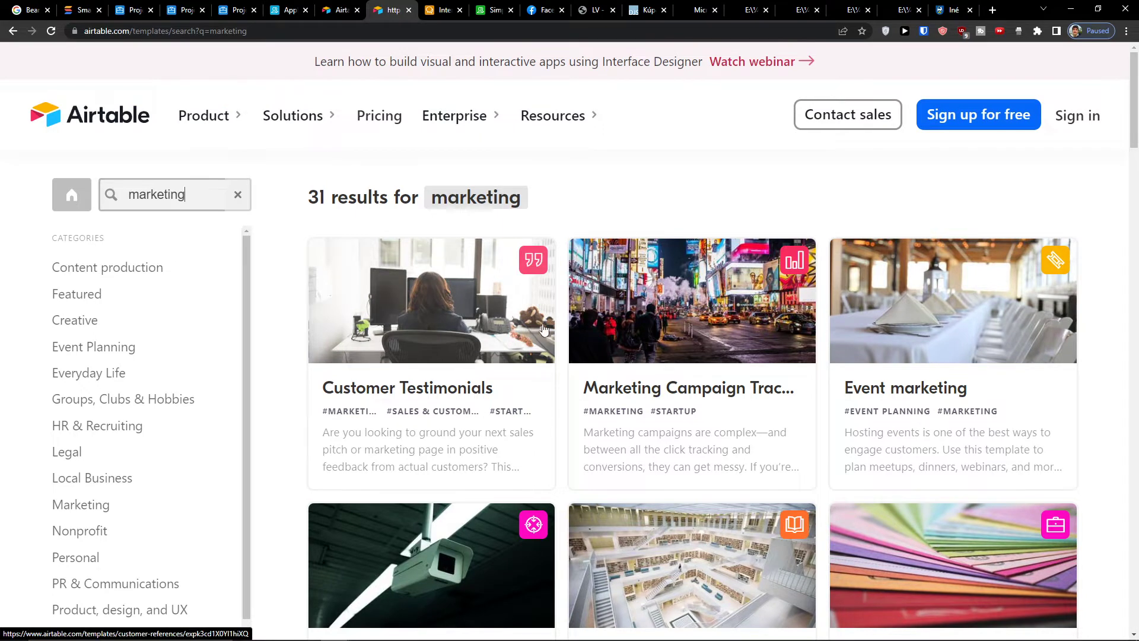
pyautogui.scroll(-4, 652, 338)
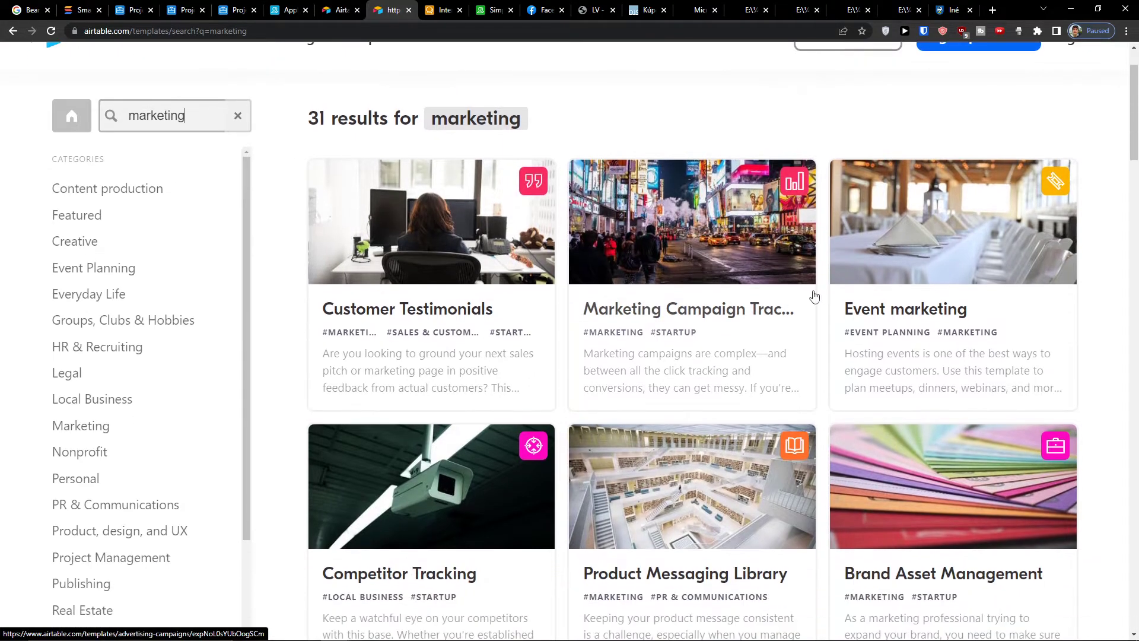
pyautogui.scroll(-6, 683, 347)
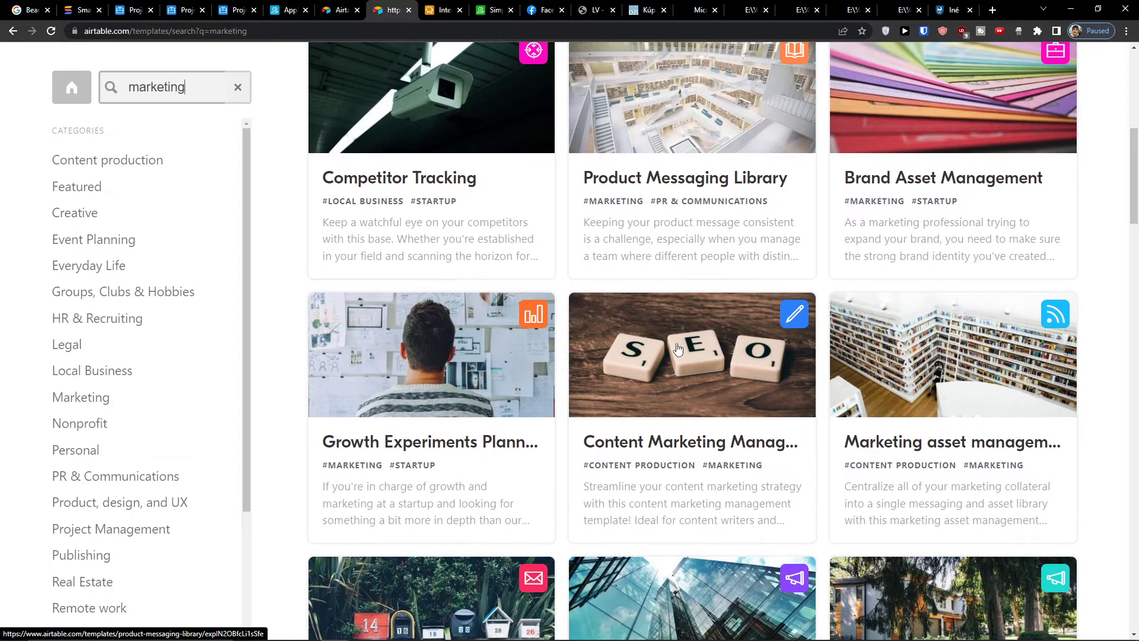
# - Browse the 31 marketing results, including Customer Testimonials and Event marketing
pyautogui.scroll(-3, 678, 349)
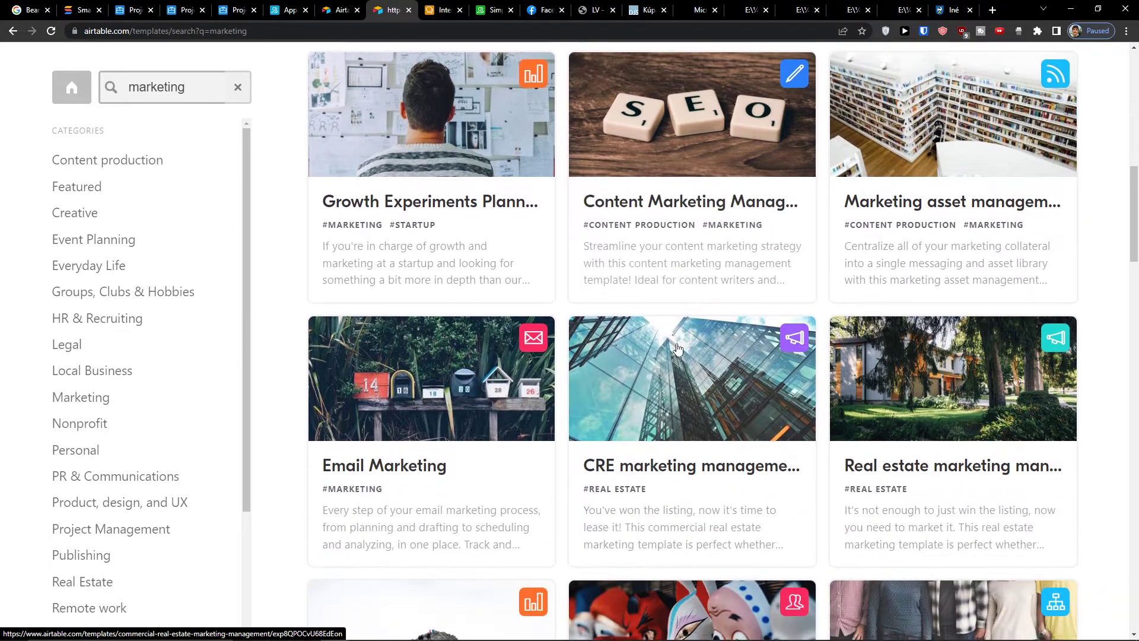
pyautogui.scroll(6, 655, 394)
pyautogui.scroll(7, 655, 394)
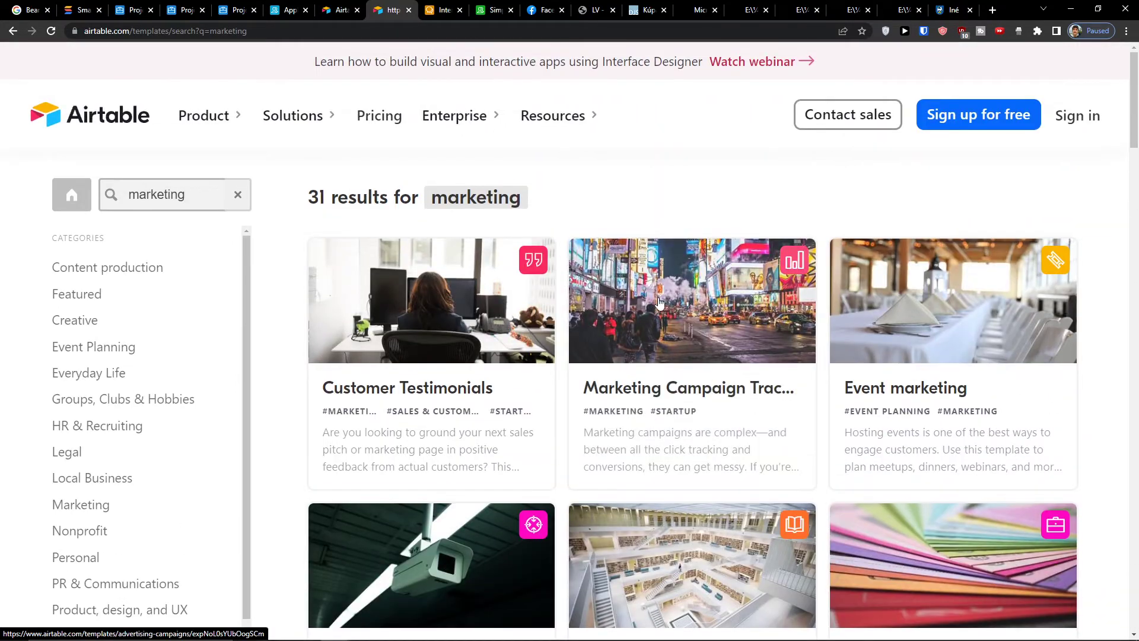
pyautogui.scroll(-10, 659, 341)
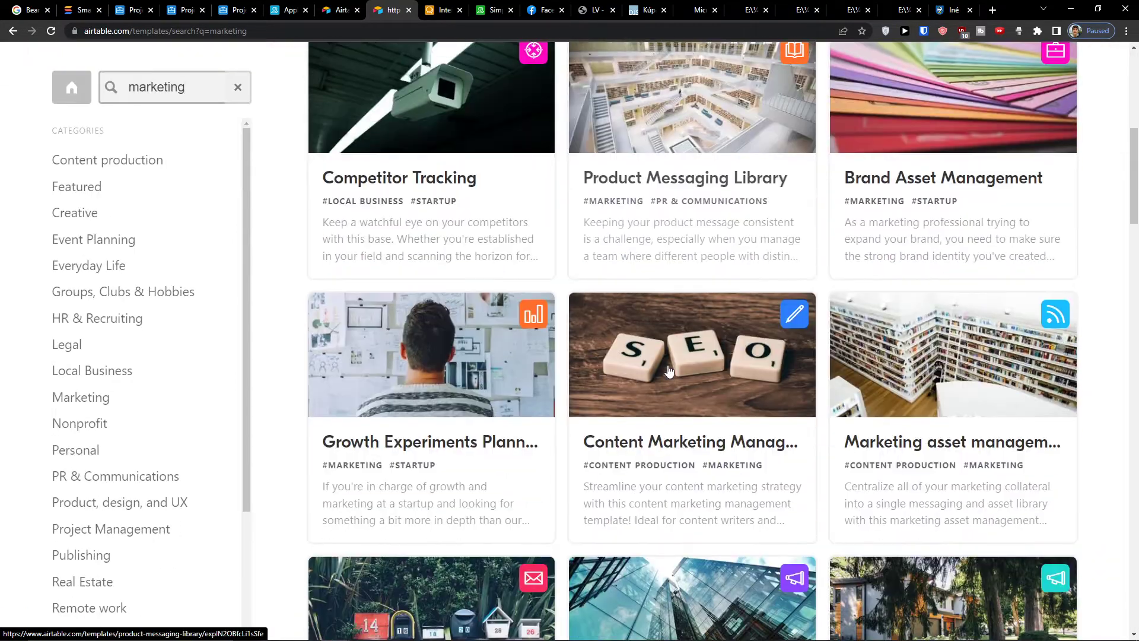
pyautogui.scroll(-5, 680, 337)
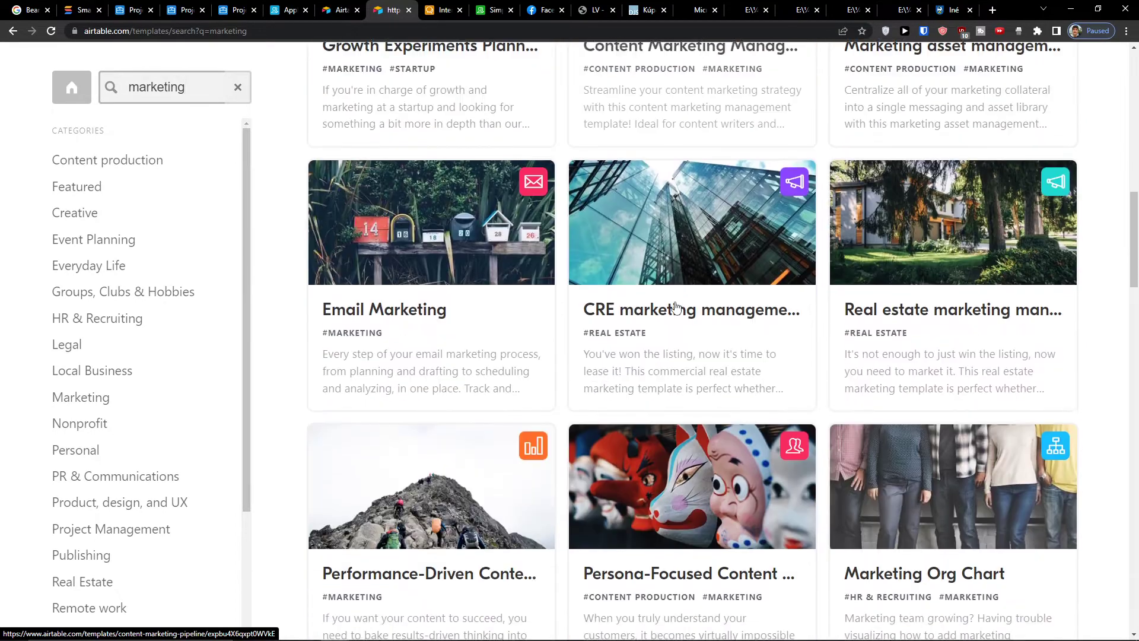
pyautogui.scroll(2, 657, 323)
pyautogui.scroll(1, 657, 323)
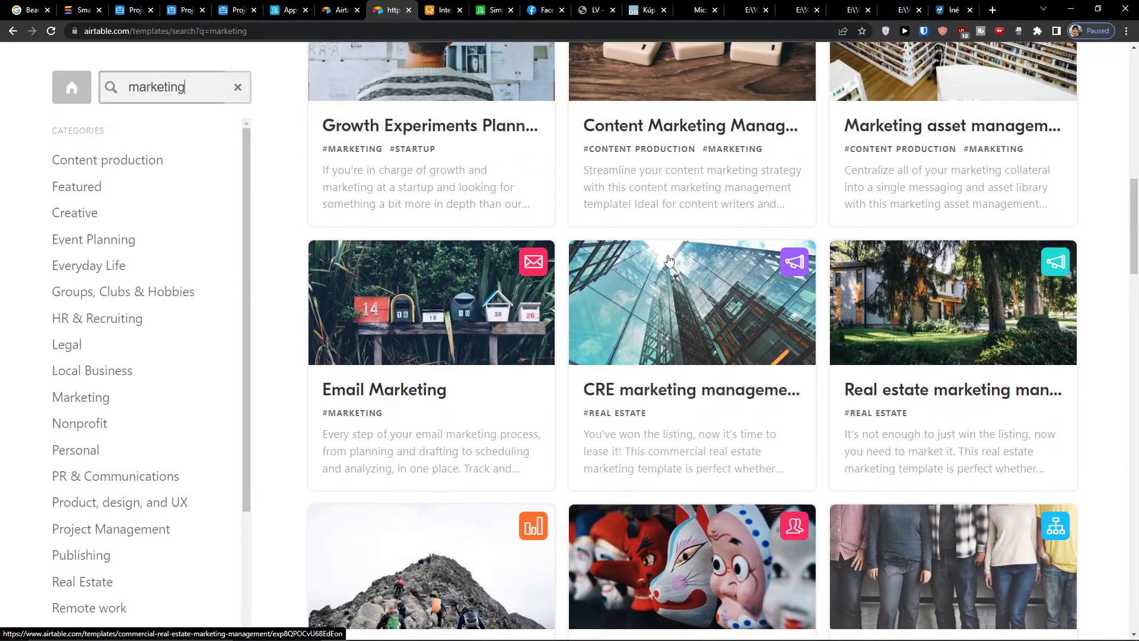
pyautogui.scroll(-8, 664, 261)
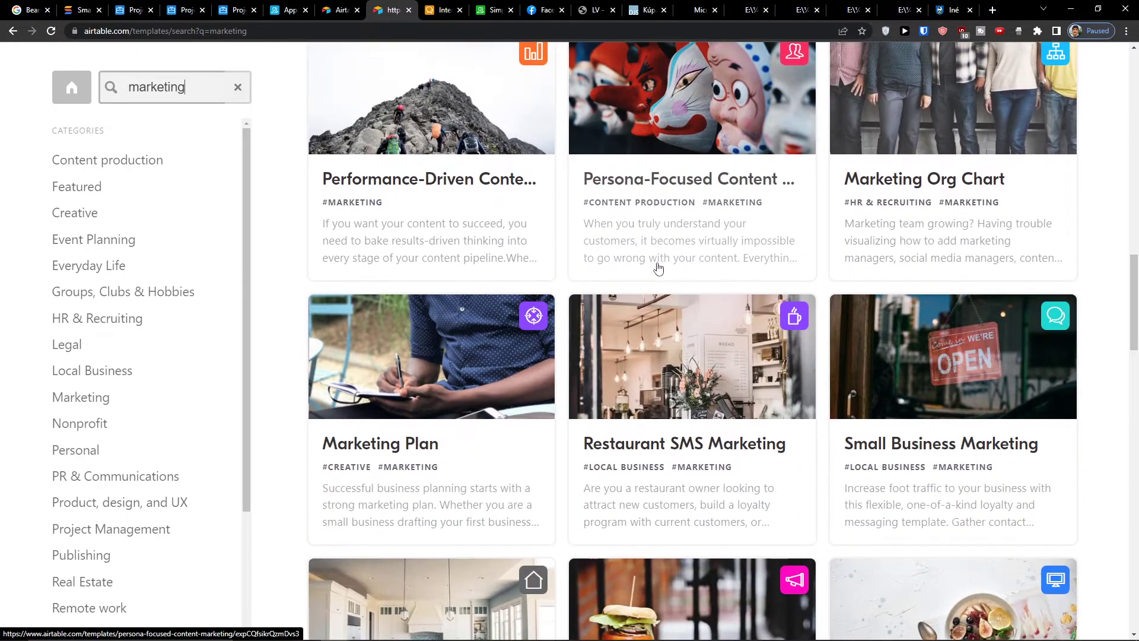
pyautogui.scroll(-4, 623, 284)
pyautogui.scroll(-1, 586, 300)
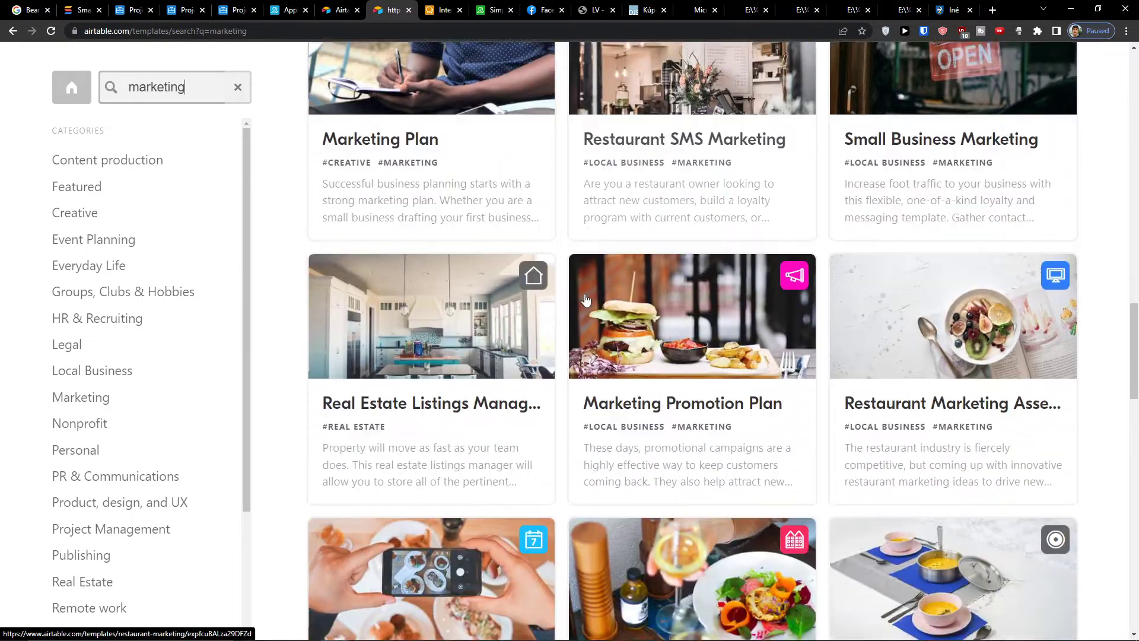
pyautogui.scroll(20, 593, 305)
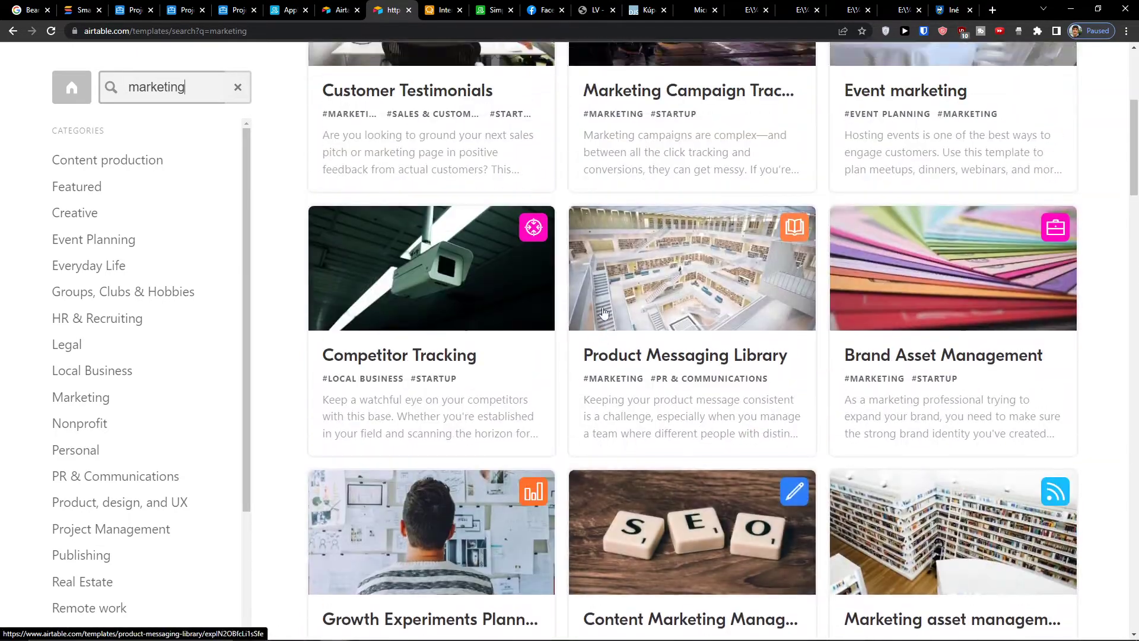
pyautogui.scroll(5, 603, 312)
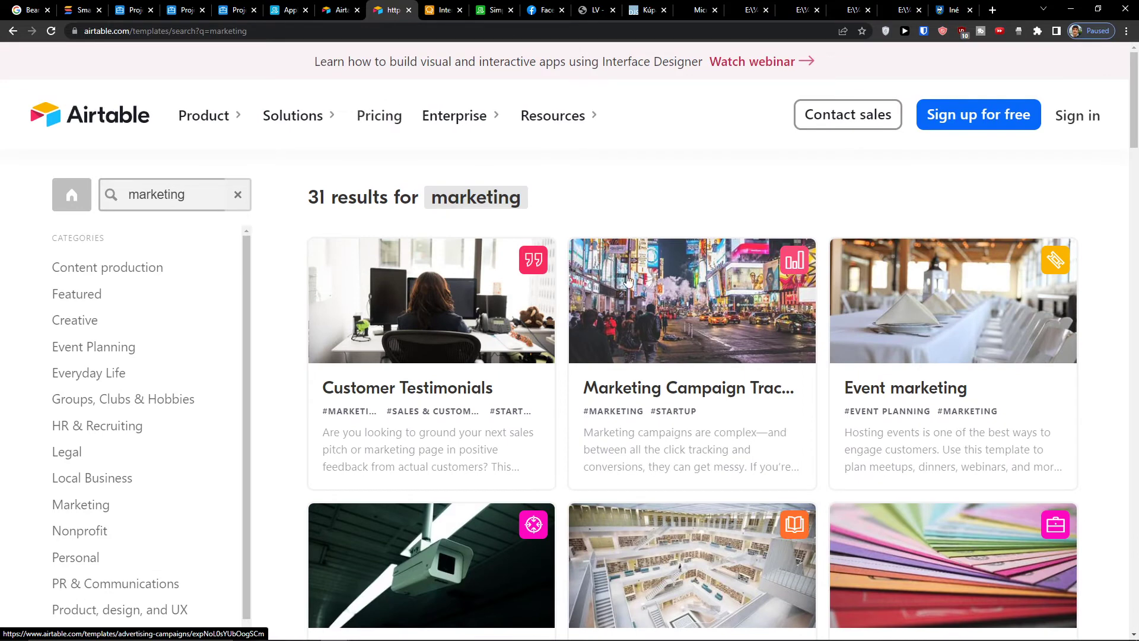
# - Create a base from the Marketing Campaign Tracking template in the Pro-trial workspace
pyautogui.click(666, 333)
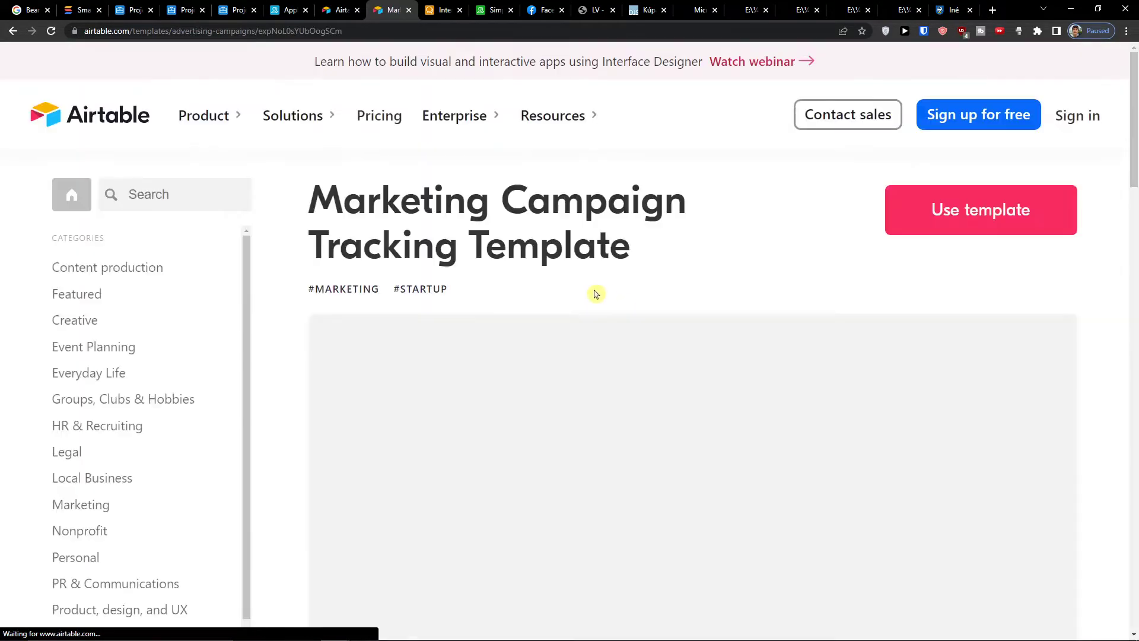
pyautogui.click(949, 207)
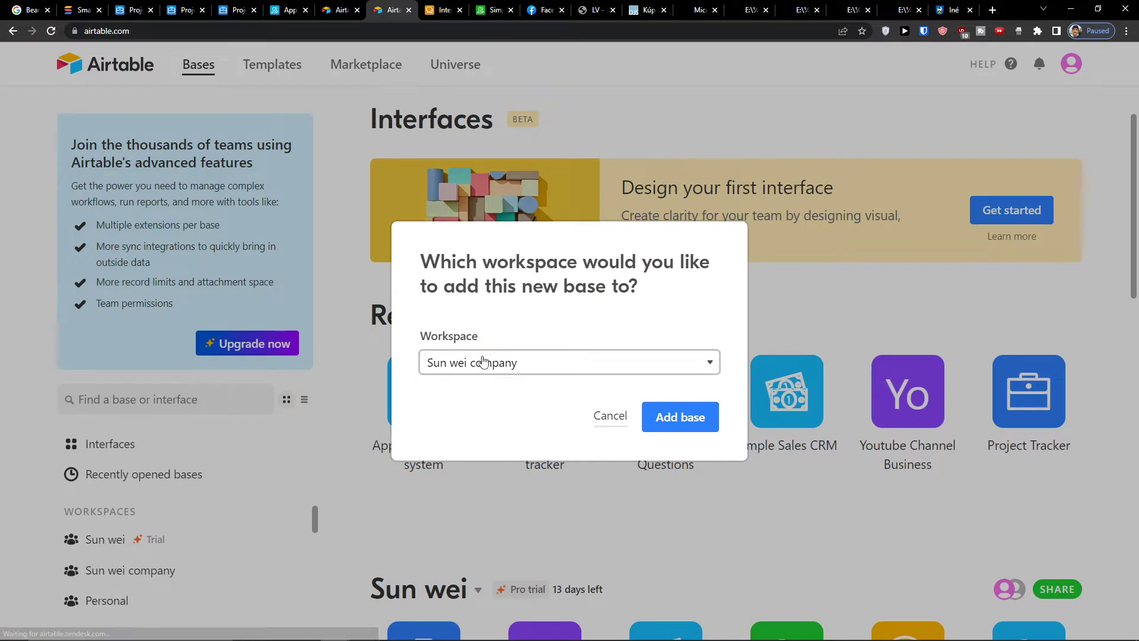
pyautogui.click(480, 363)
pyautogui.click(481, 383)
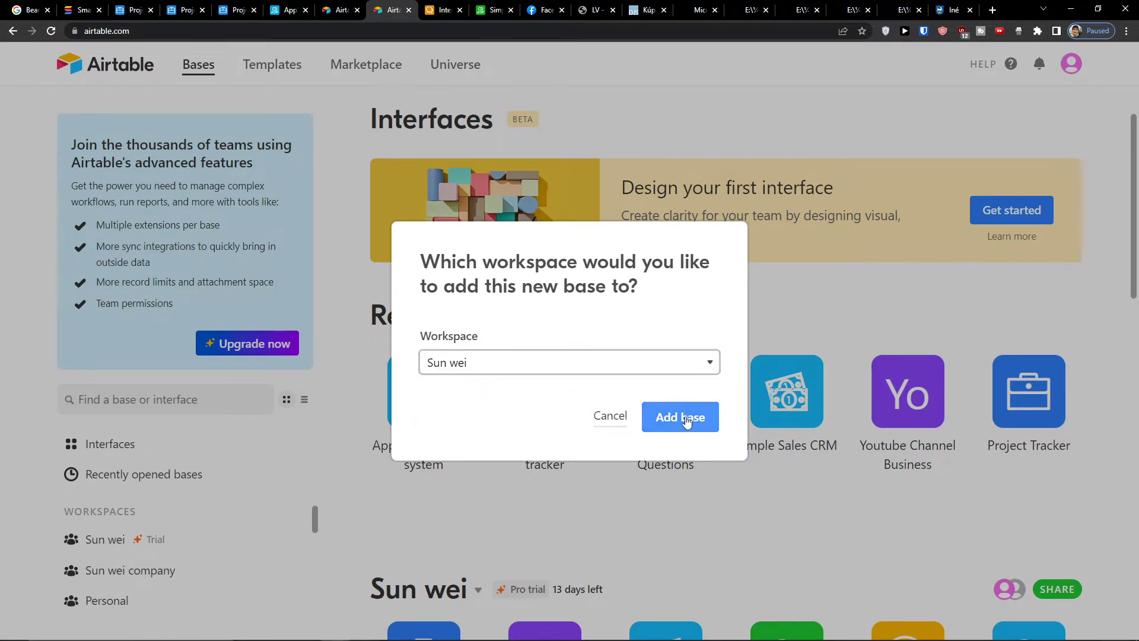
pyautogui.click(574, 359)
pyautogui.click(573, 361)
pyautogui.click(572, 361)
pyautogui.click(547, 382)
pyautogui.click(696, 422)
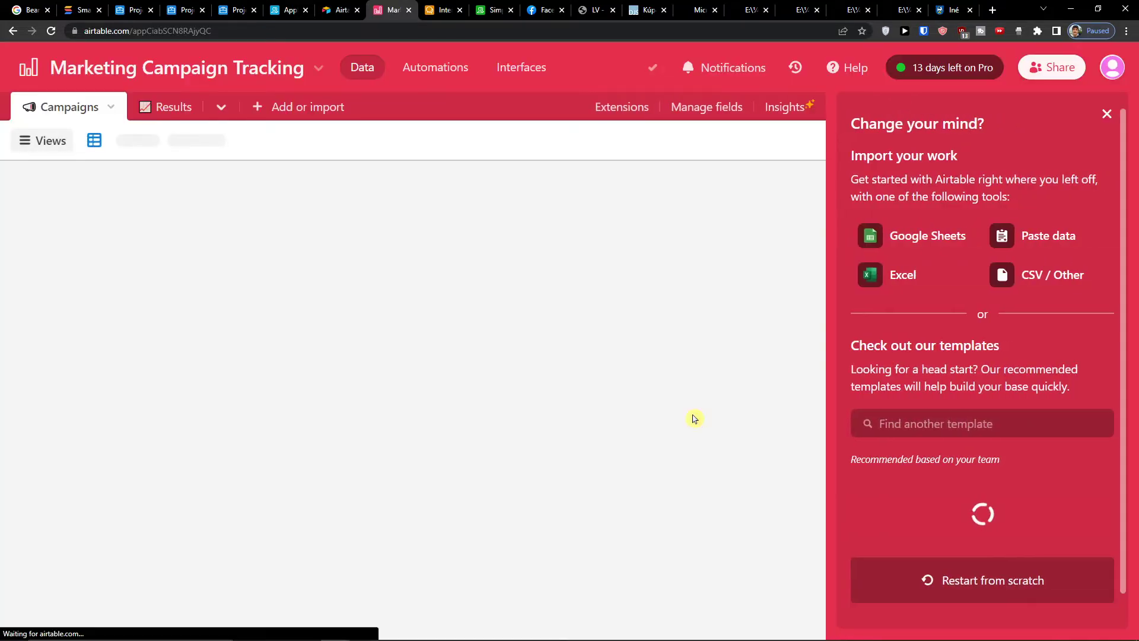
# - Dismiss the suggestions panel and peek at the Results table before returning to Campaigns
pyautogui.click(1103, 118)
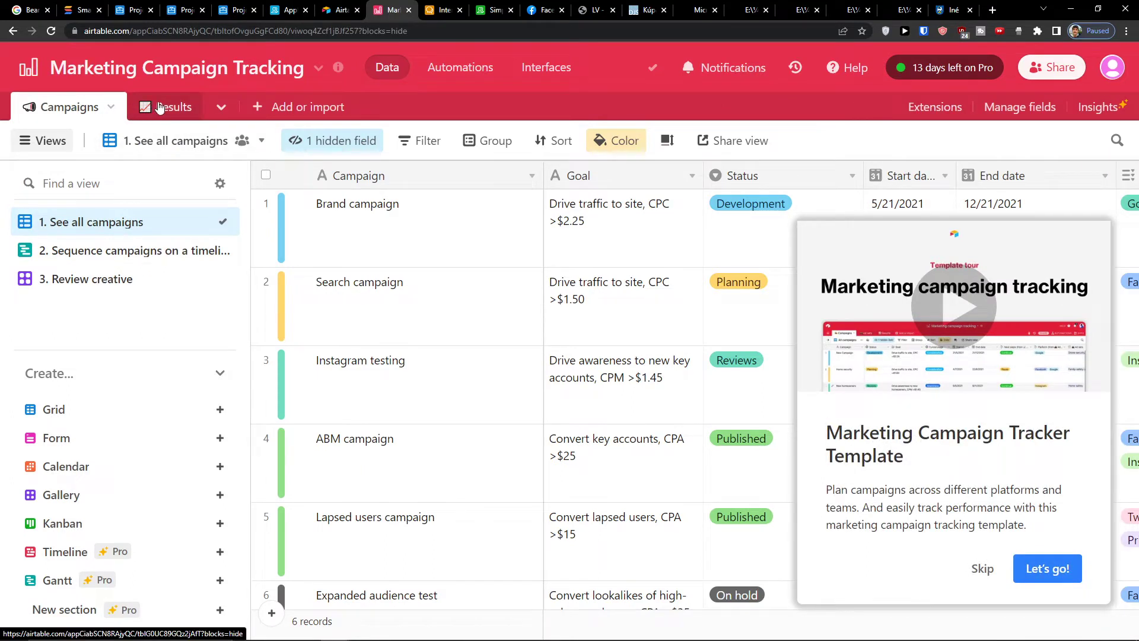
pyautogui.click(290, 110)
pyautogui.click(166, 107)
pyautogui.click(73, 109)
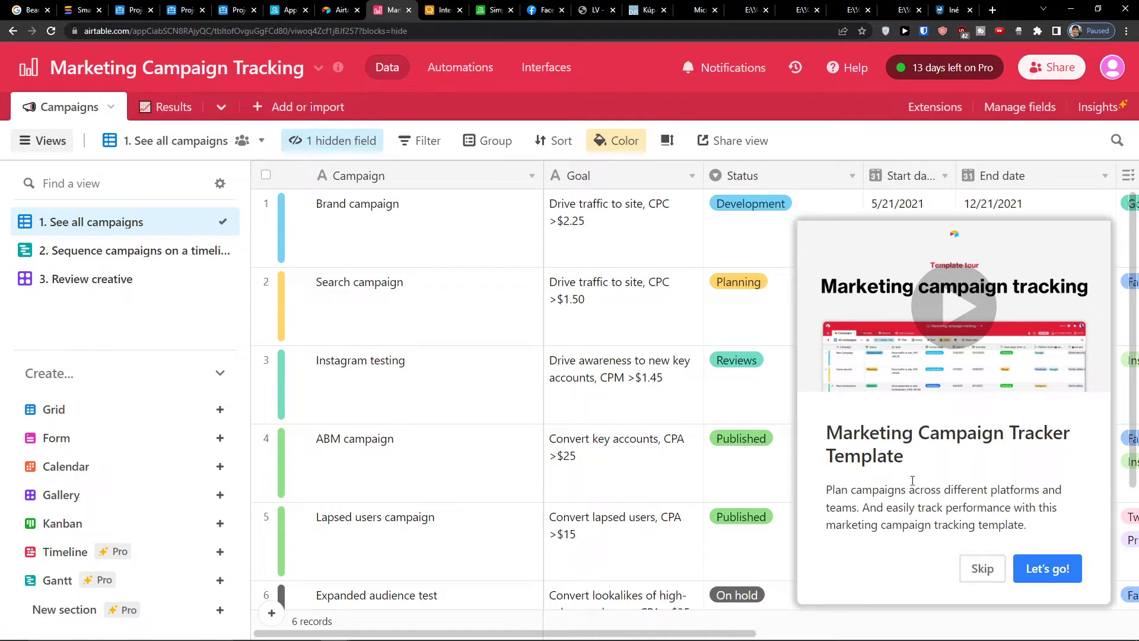
# - Skip the template tour, close Help, collapse Getting started and show the views list
pyautogui.click(982, 568)
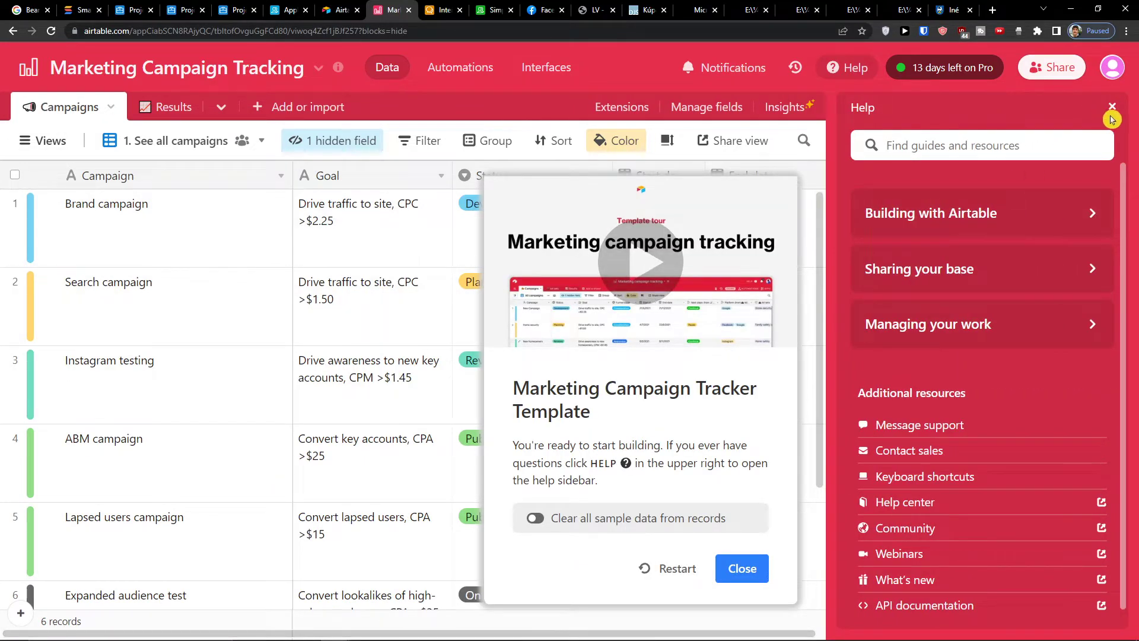
pyautogui.click(1112, 108)
pyautogui.click(1050, 568)
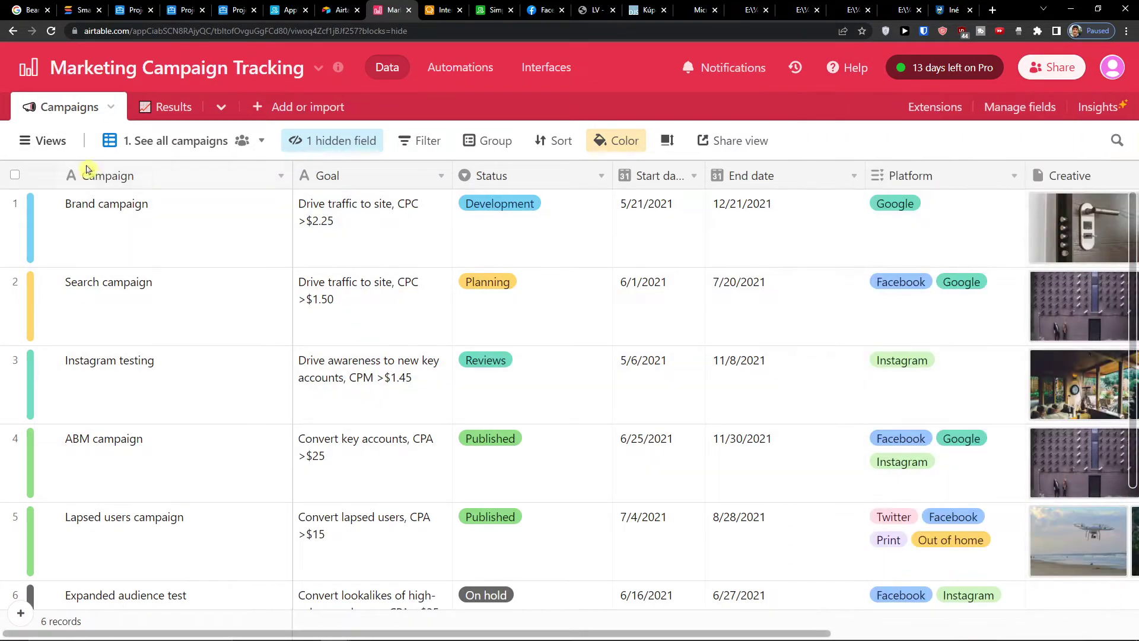
pyautogui.click(64, 148)
pyautogui.click(1053, 77)
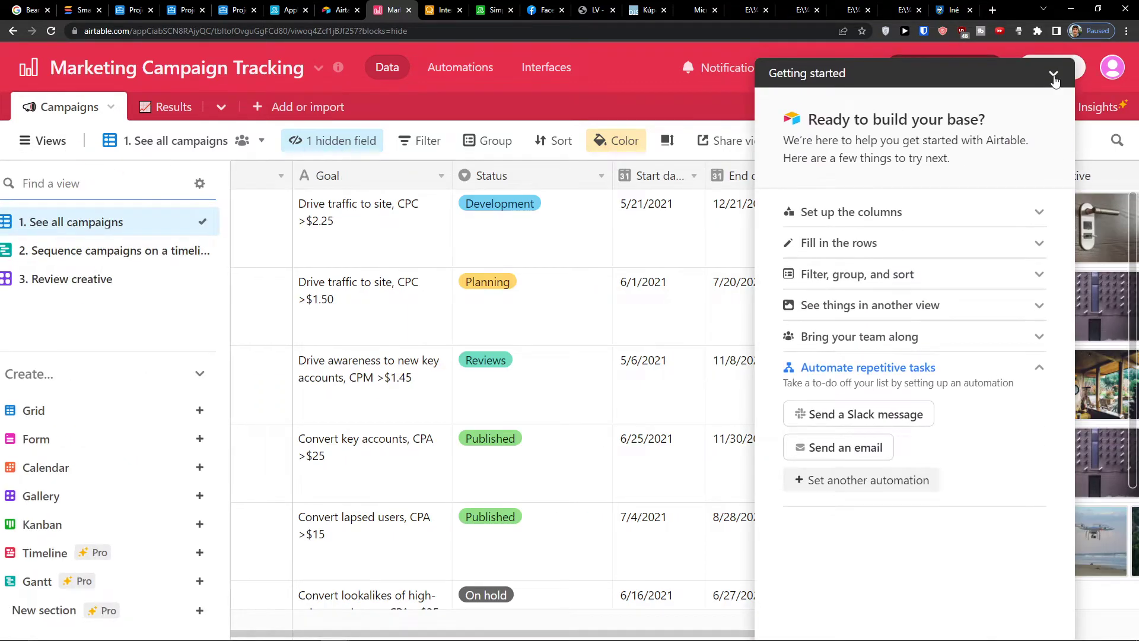
pyautogui.click(54, 143)
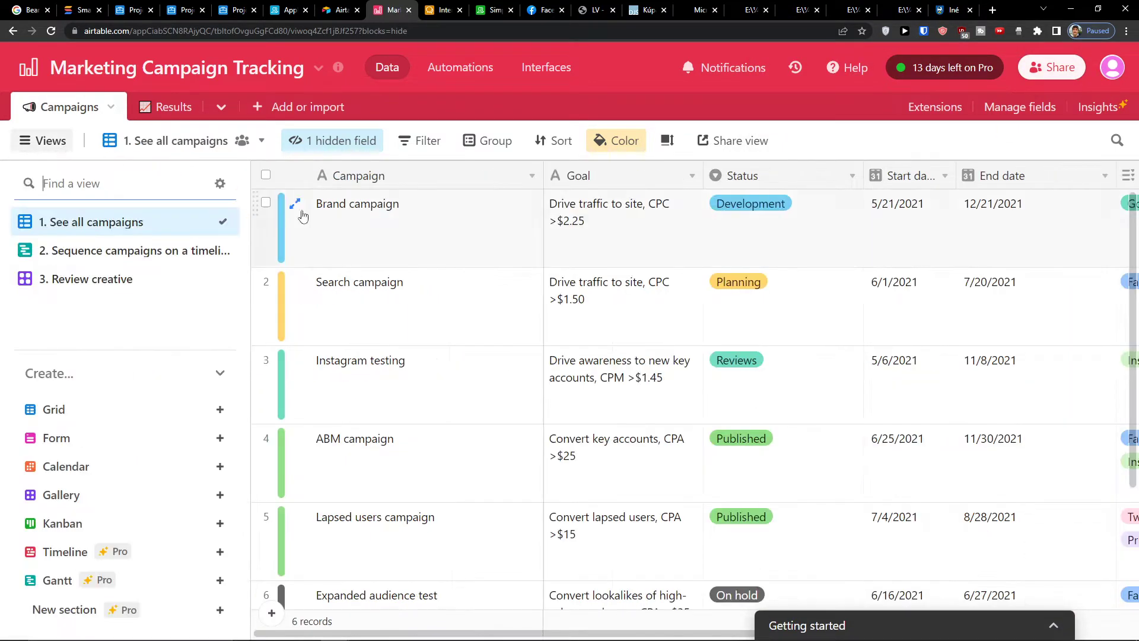
pyautogui.moveTo(138, 234)
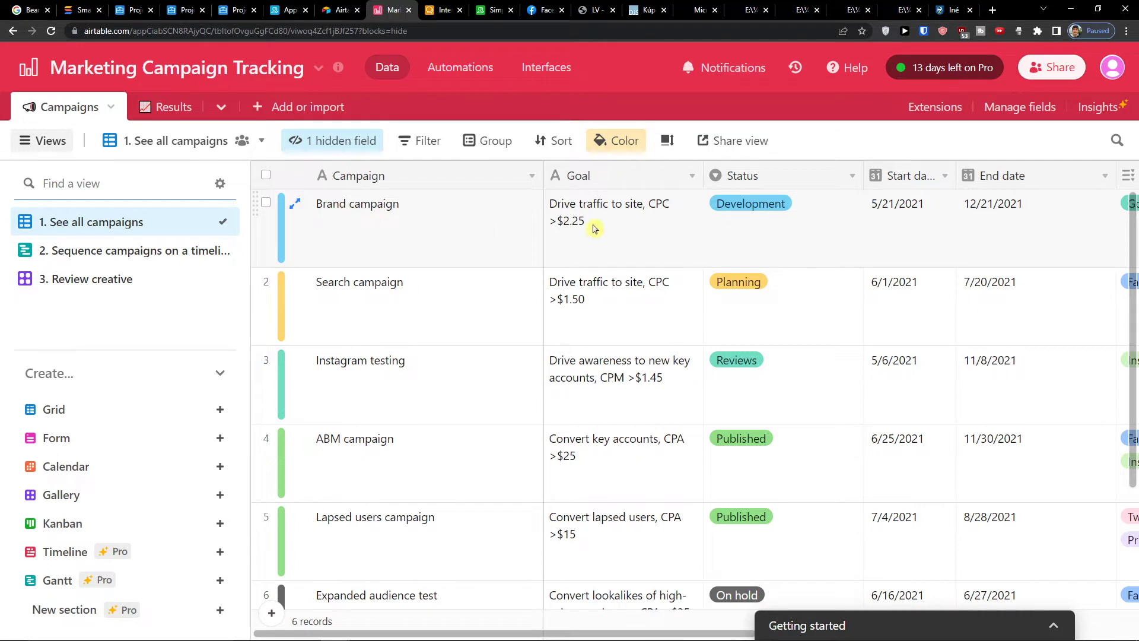
pyautogui.click(602, 183)
pyautogui.doubleClick(585, 309)
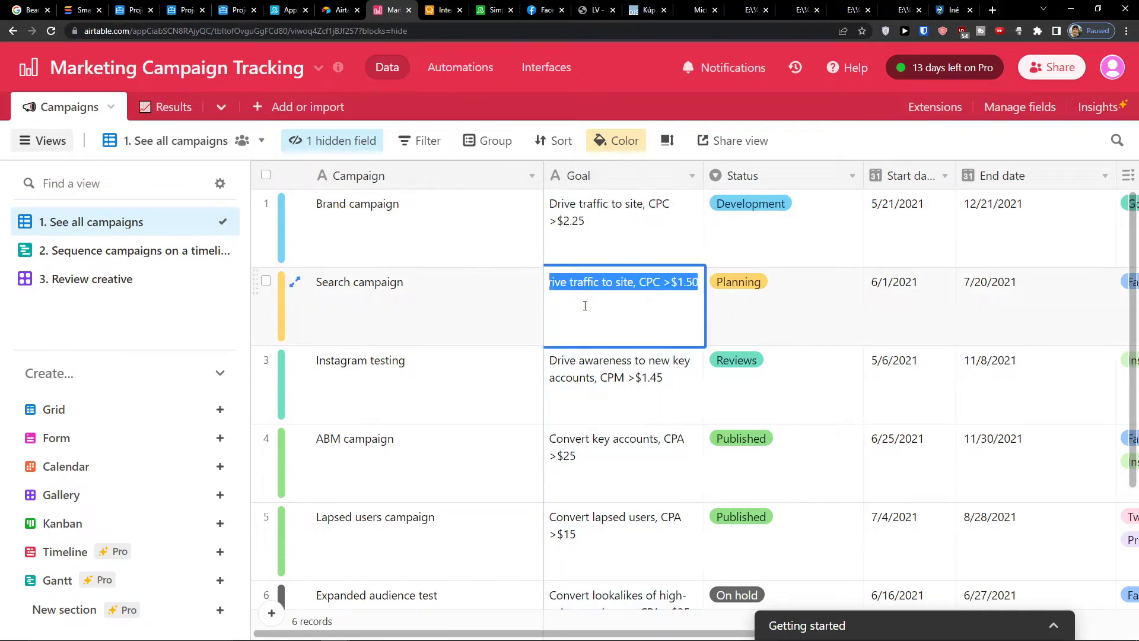
pyautogui.click(586, 300)
pyautogui.click(791, 226)
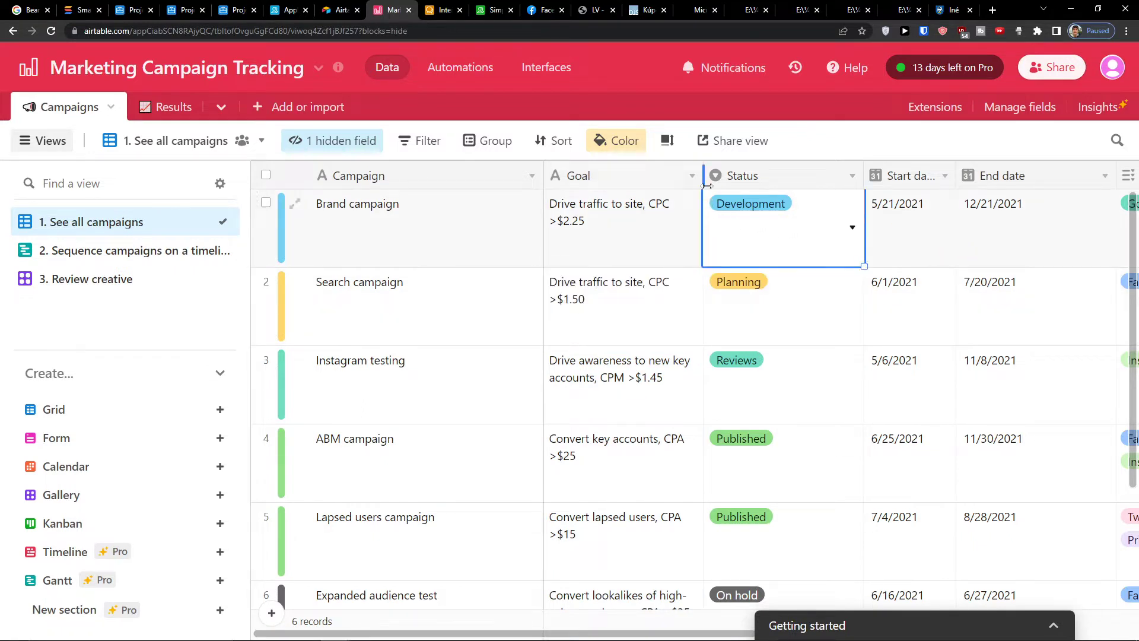
pyautogui.click(765, 181)
pyautogui.click(850, 176)
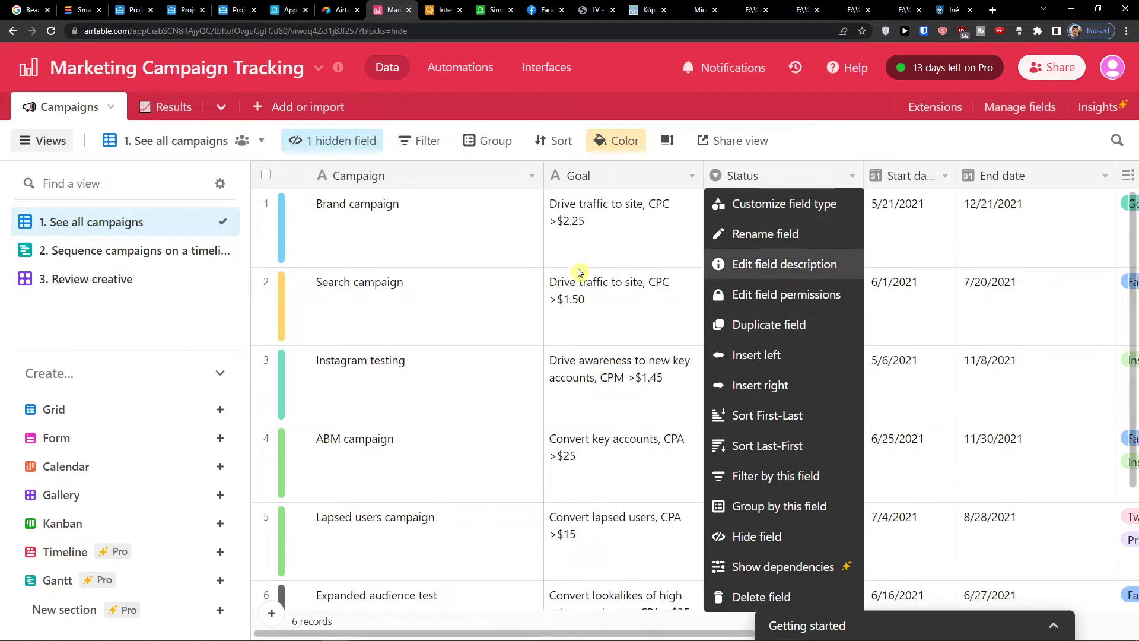
pyautogui.click(630, 243)
pyautogui.doubleClick(750, 237)
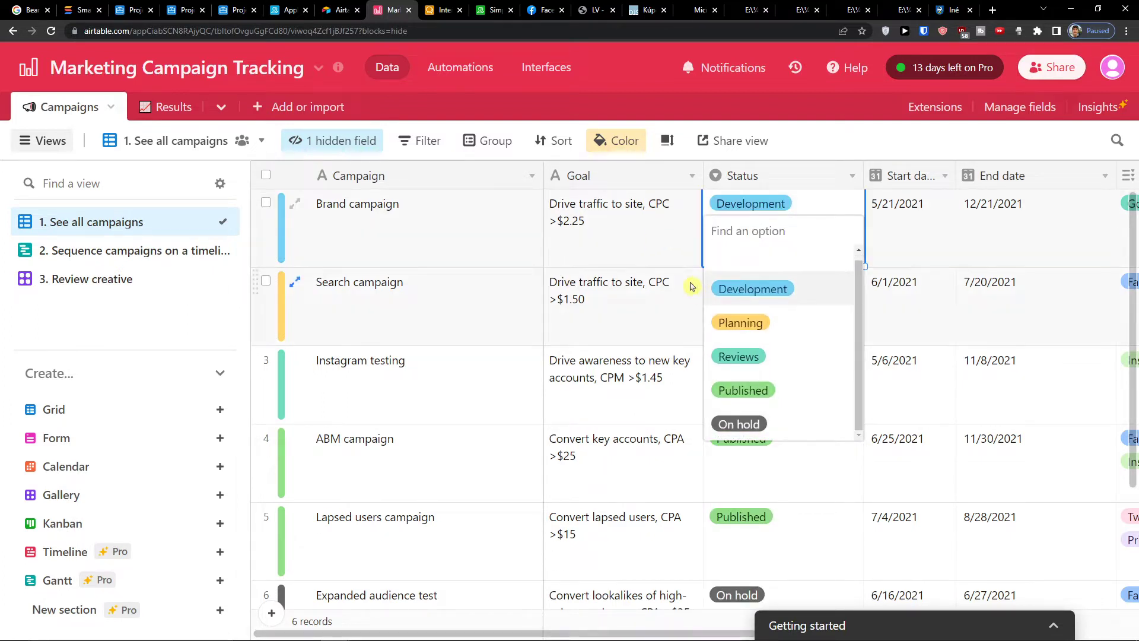
pyautogui.click(631, 243)
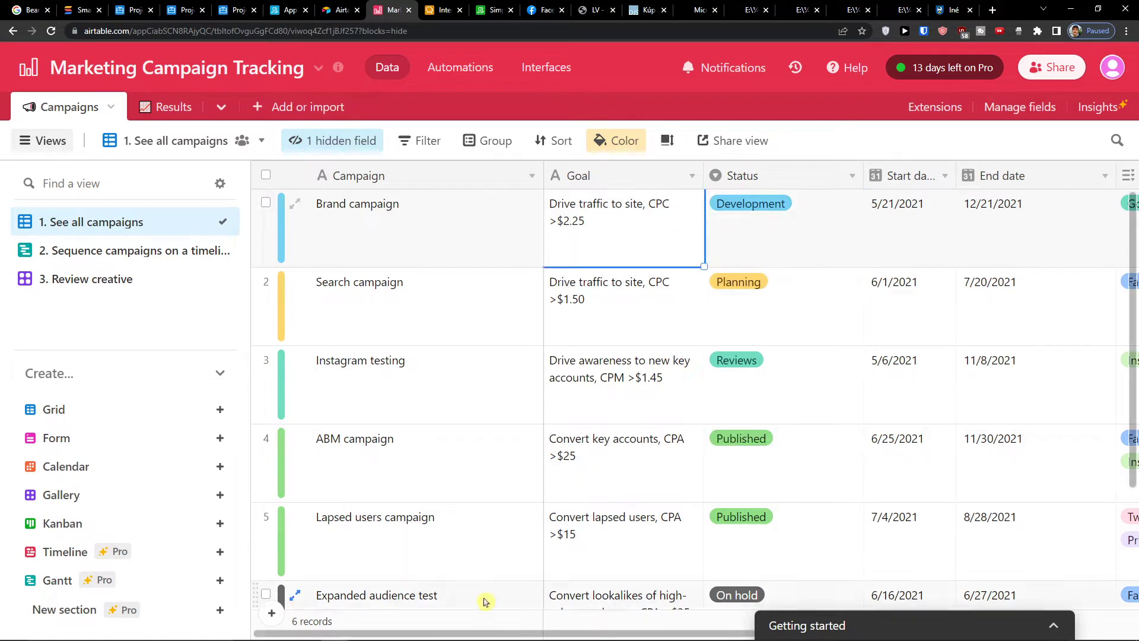
pyautogui.moveTo(483, 632); pyautogui.dragTo(760, 609)
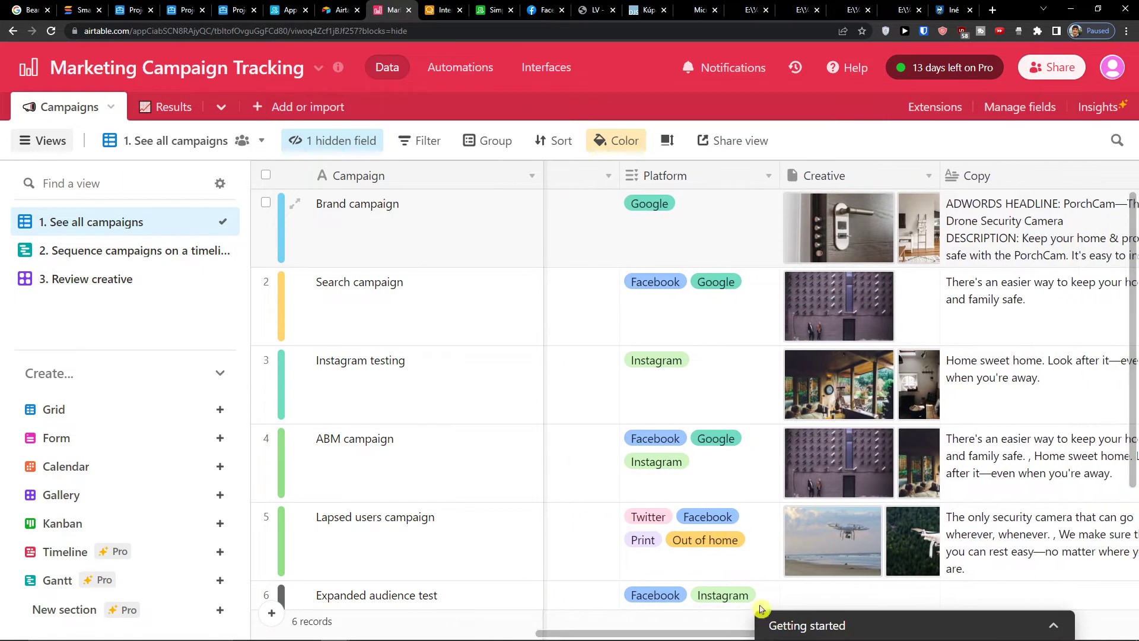
pyautogui.click(690, 258)
pyautogui.click(698, 204)
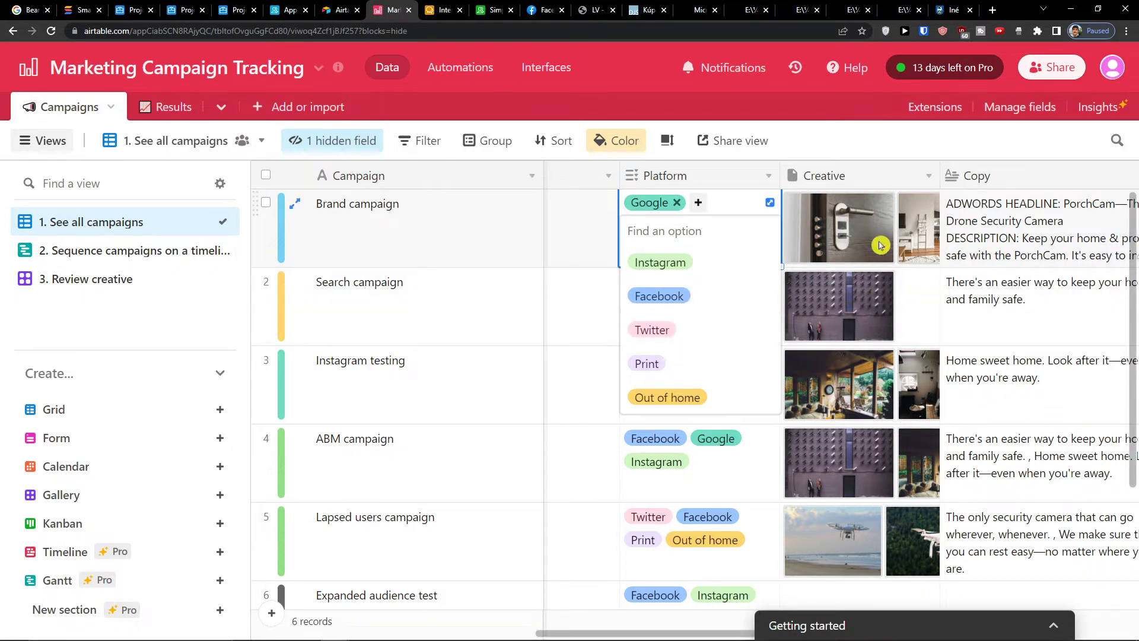
pyautogui.click(816, 208)
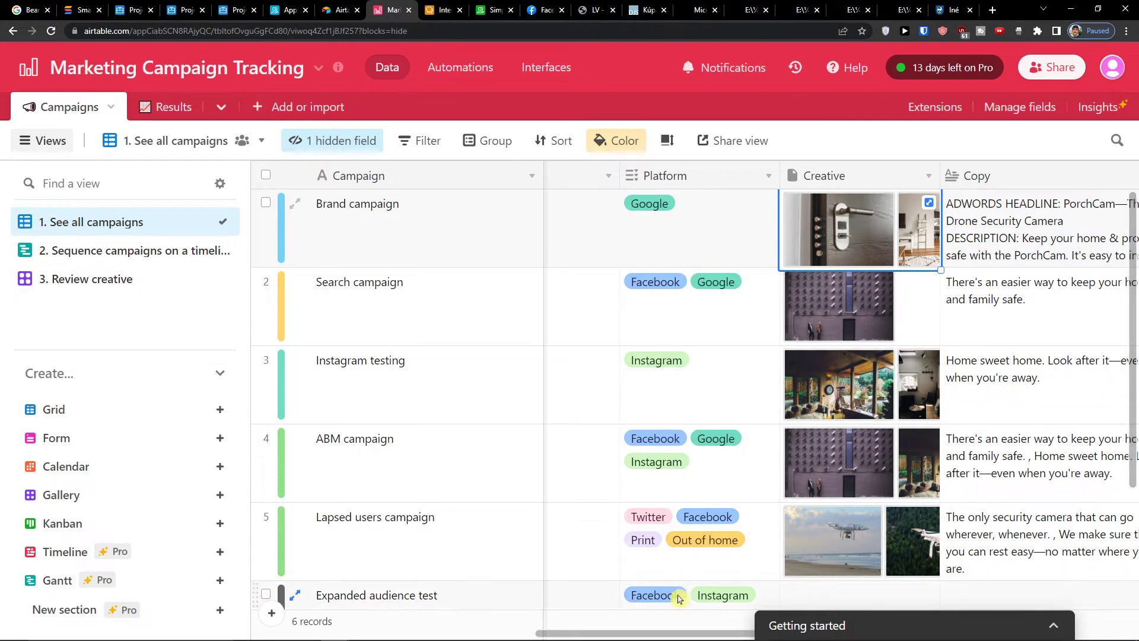
pyautogui.moveTo(659, 633); pyautogui.dragTo(774, 631)
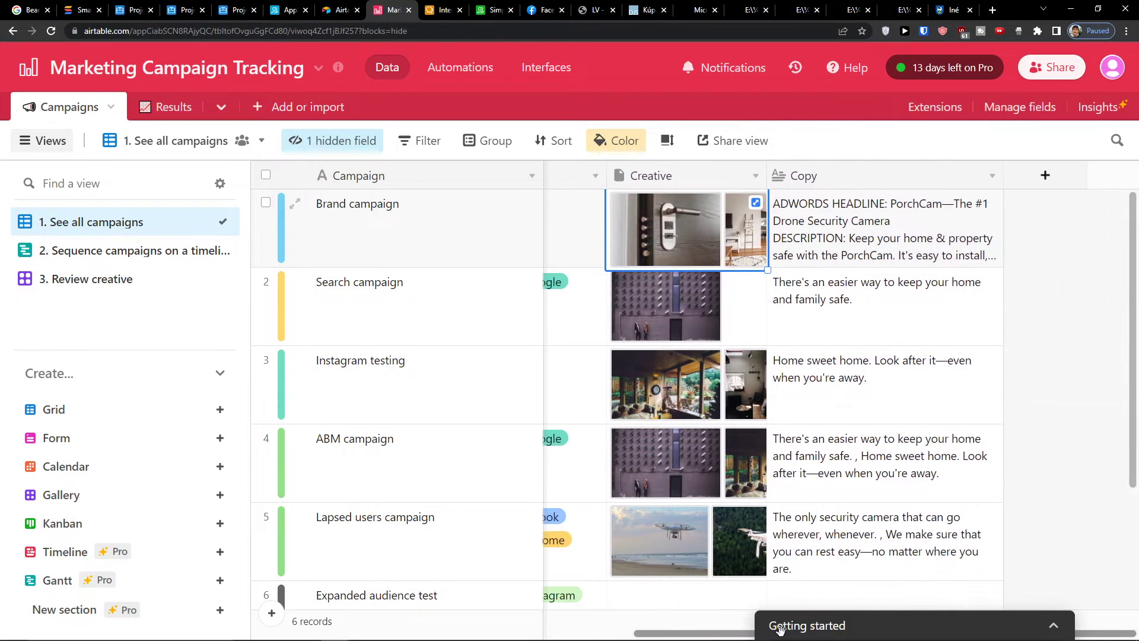
pyautogui.scroll(-3, 835, 413)
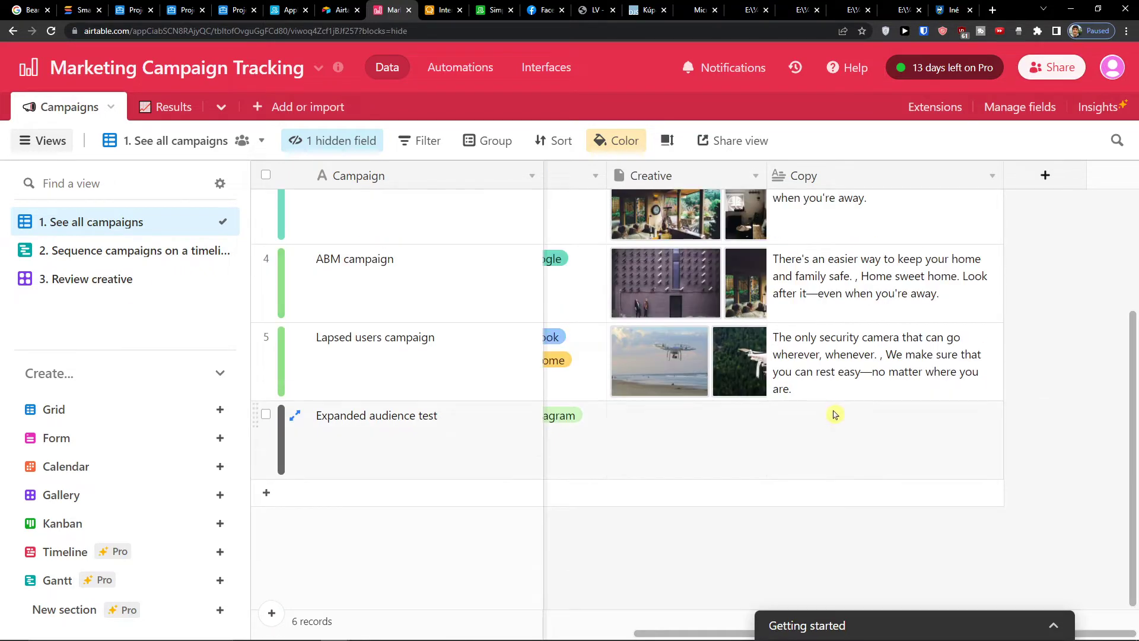
pyautogui.scroll(3, 834, 414)
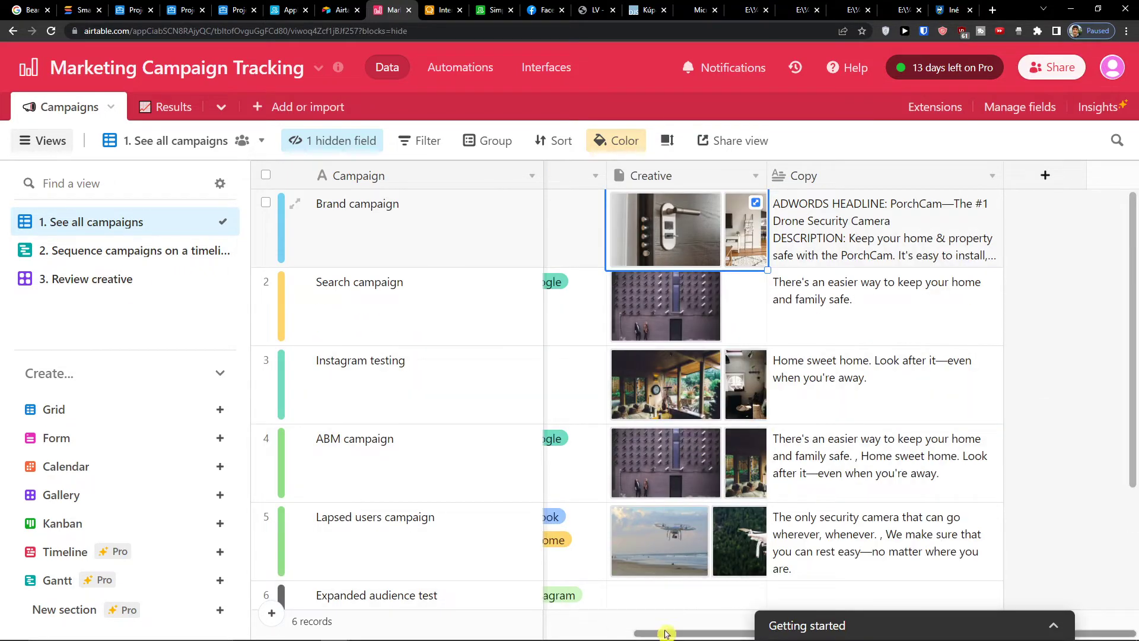
pyautogui.moveTo(670, 634); pyautogui.dragTo(280, 602)
pyautogui.scroll(-3, 534, 365)
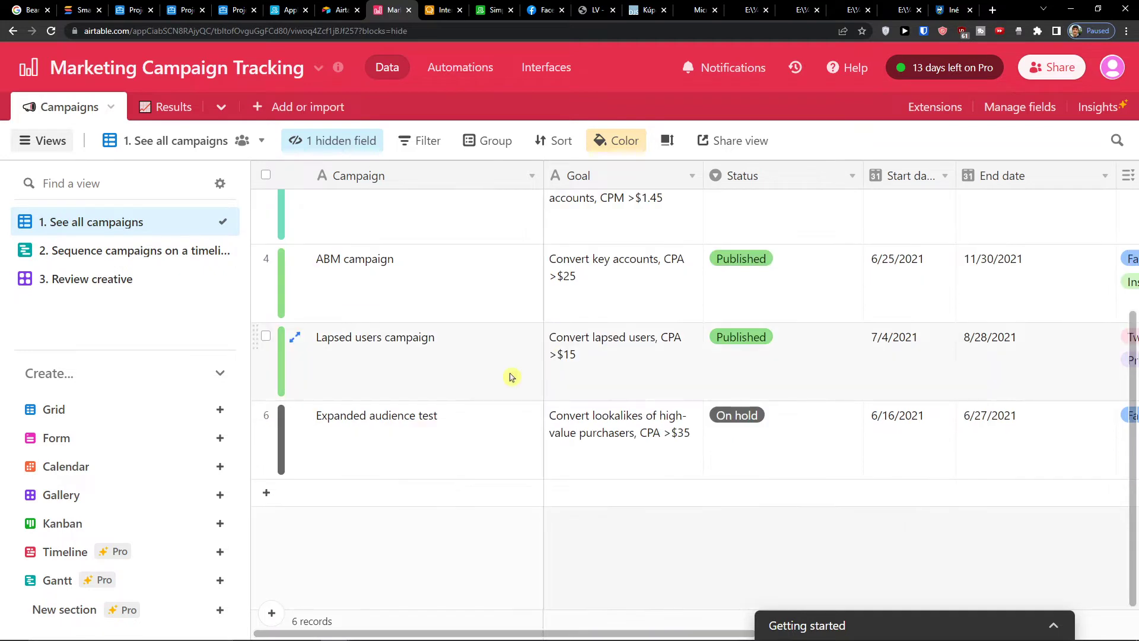
pyautogui.click(266, 492)
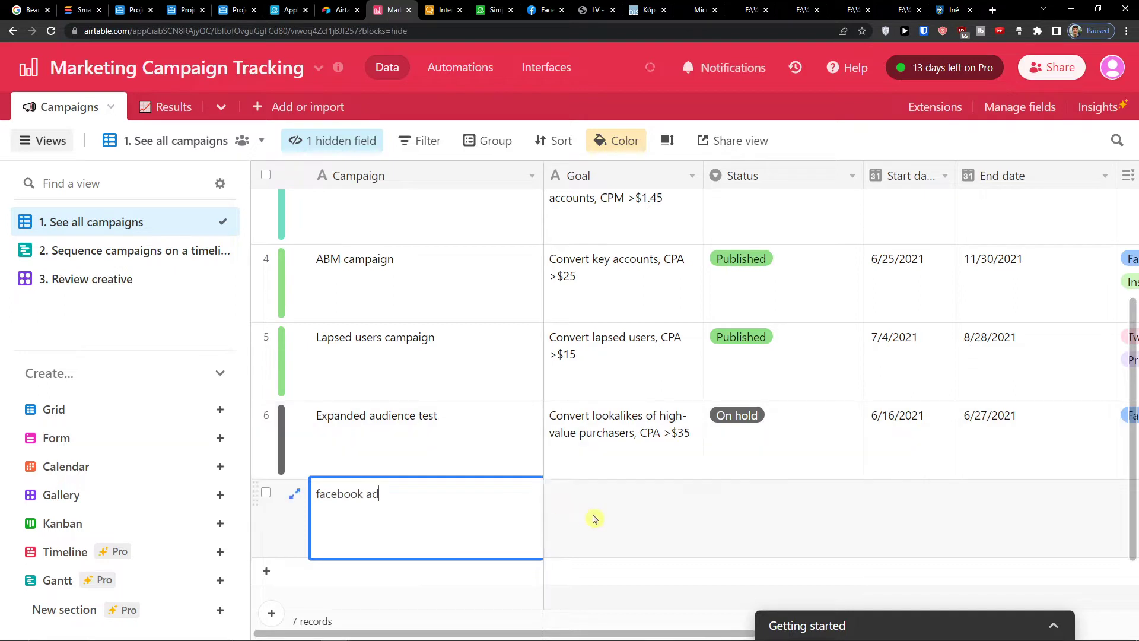
# - Name the new record 'facebook ad' and set its Status to Planning
pyautogui.click(617, 508)
pyautogui.click(643, 503)
pyautogui.click(787, 509)
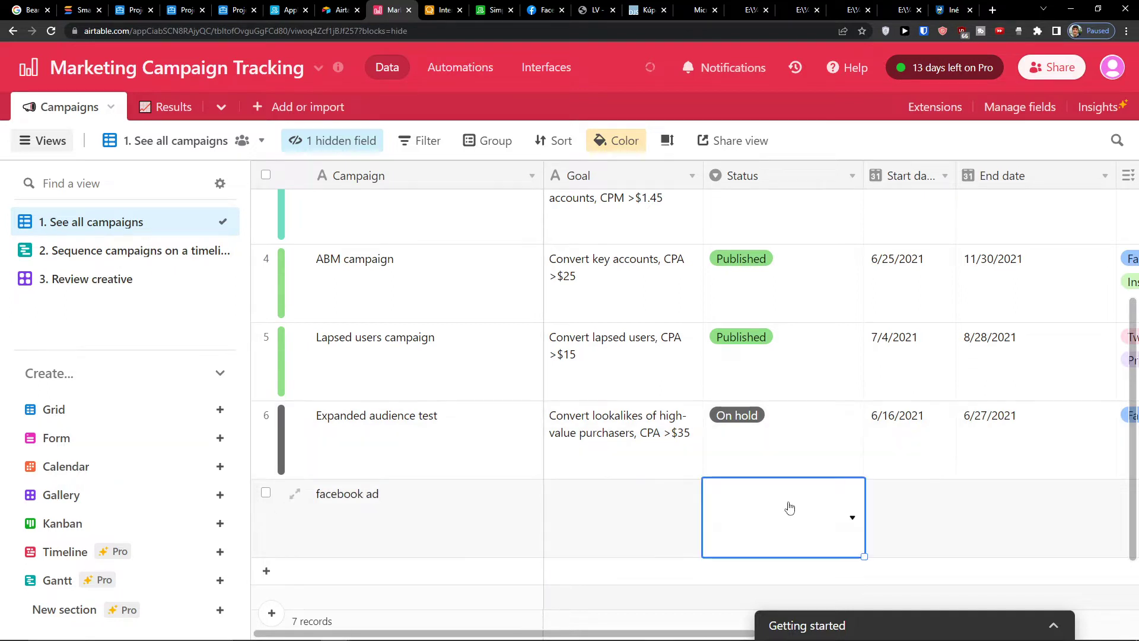
pyautogui.click(827, 506)
pyautogui.click(772, 364)
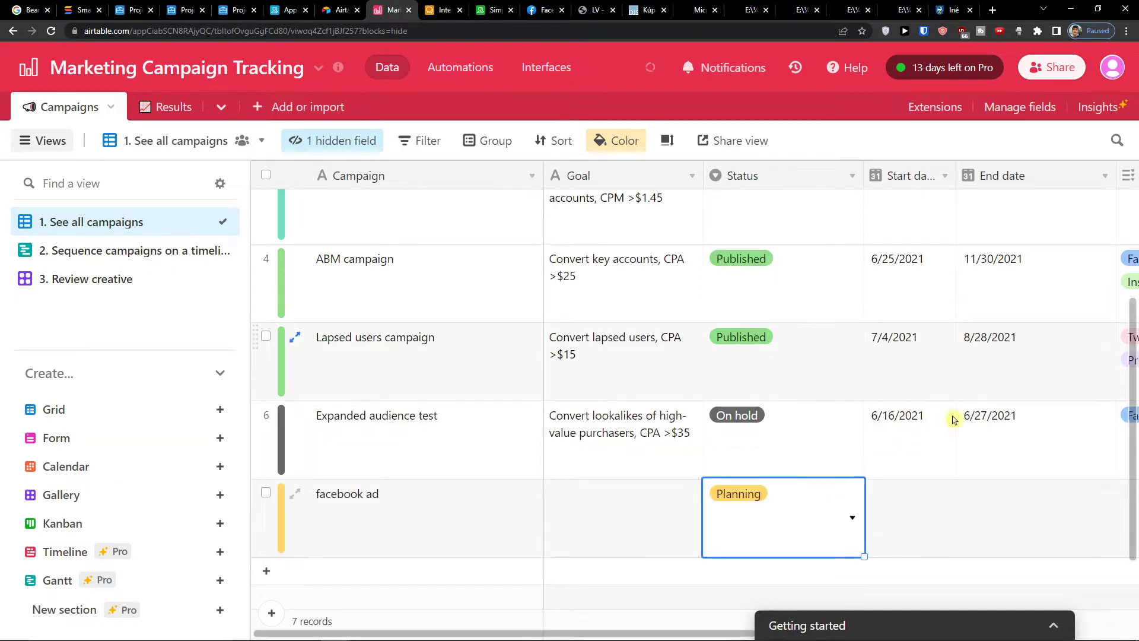
# - Set its Start date to 8/19/2022 and End date to 8/31/2022
pyautogui.doubleClick(932, 491)
pyautogui.click(1031, 388)
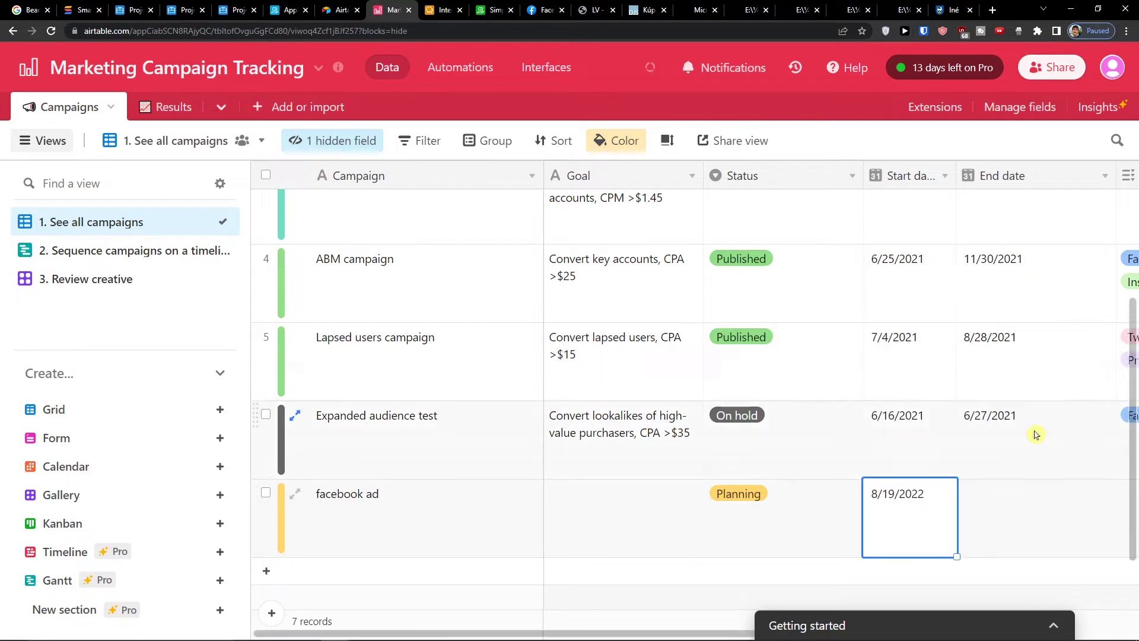
pyautogui.click(1034, 500)
pyautogui.click(1035, 500)
pyautogui.click(1010, 437)
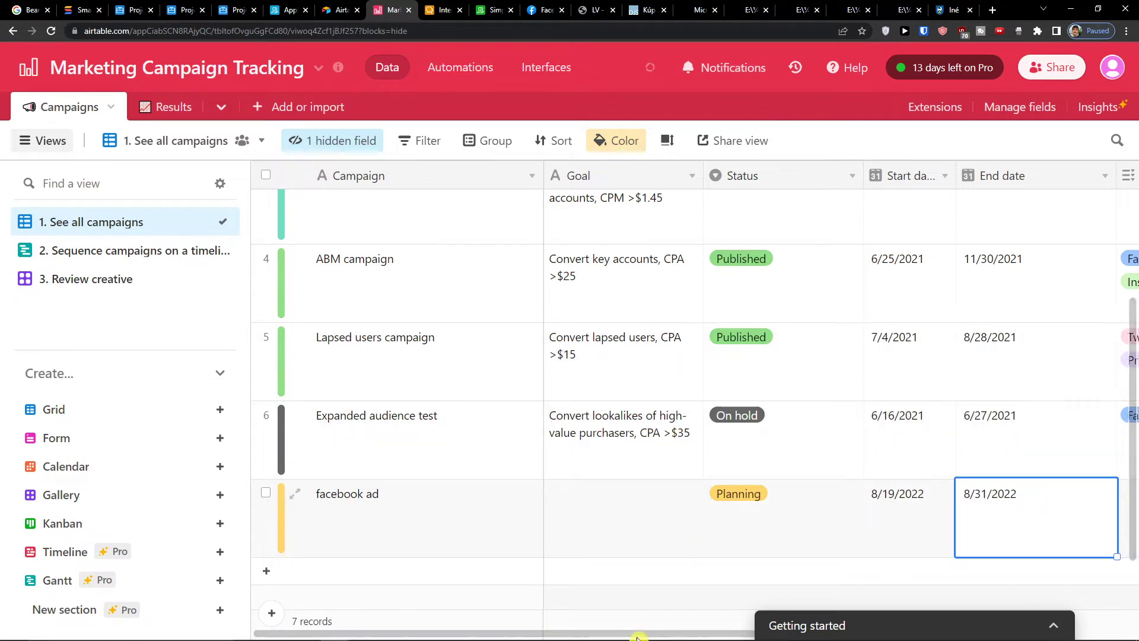
# - Set the record's platform to Facebook and view the campaign on the timeline
pyautogui.hscroll(5, 790, 526)
pyautogui.click(782, 519)
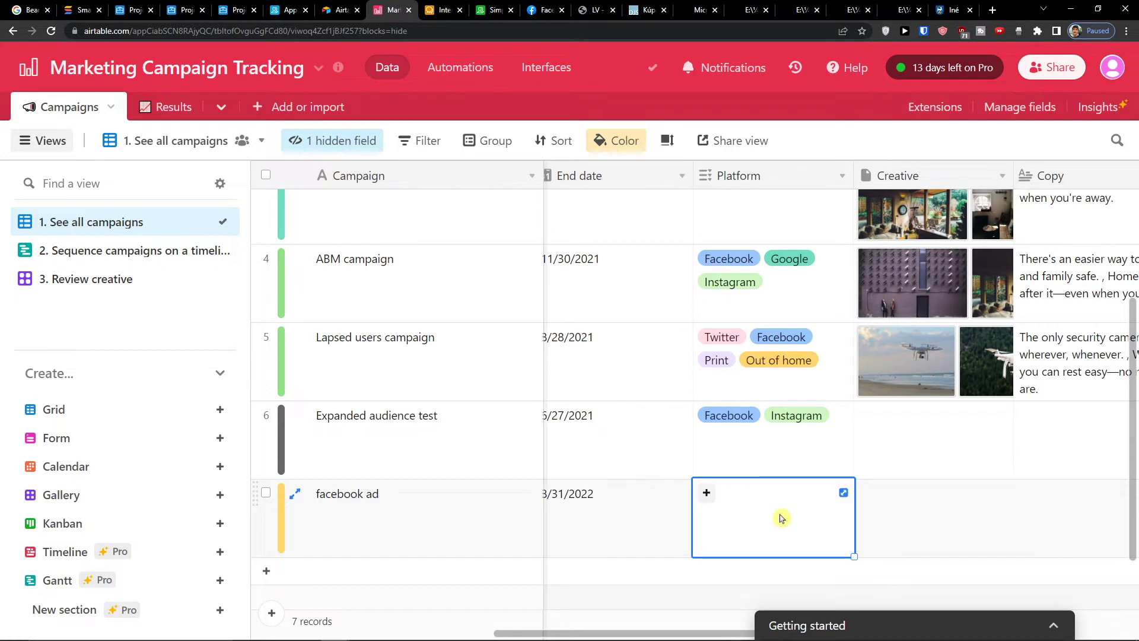
pyautogui.click(710, 498)
pyautogui.click(730, 368)
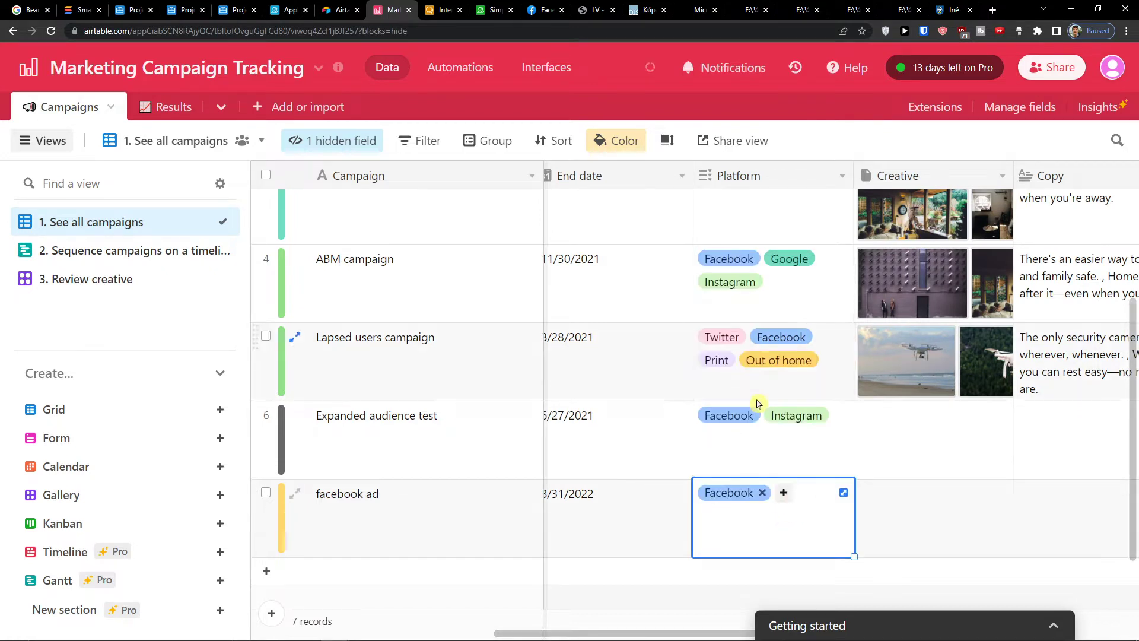
pyautogui.click(952, 535)
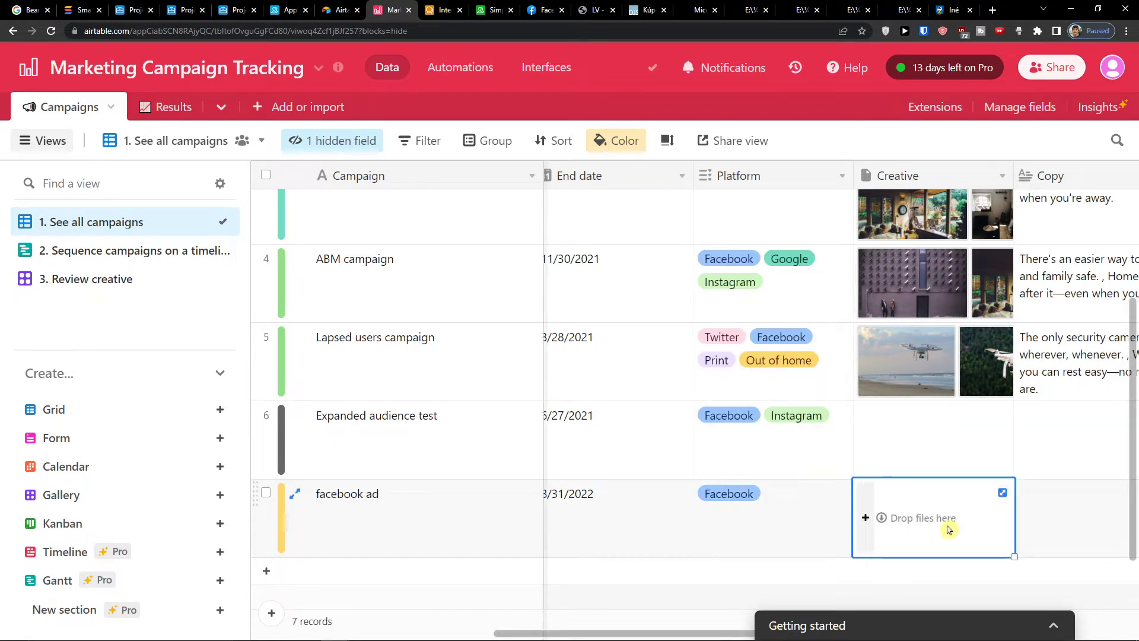
pyautogui.click(1094, 523)
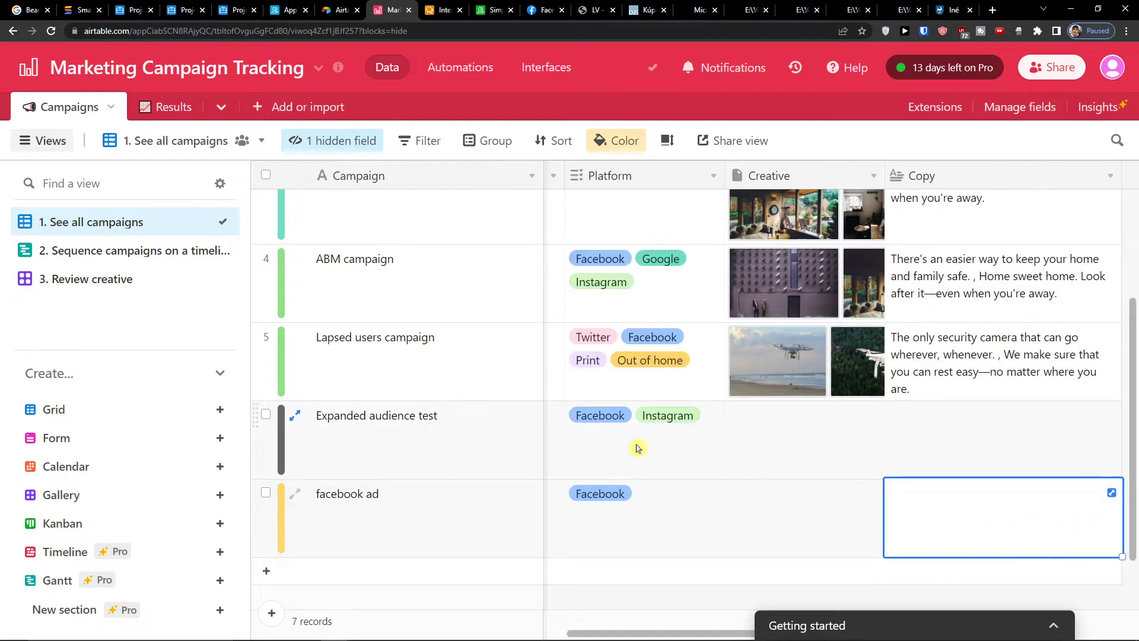
pyautogui.click(110, 252)
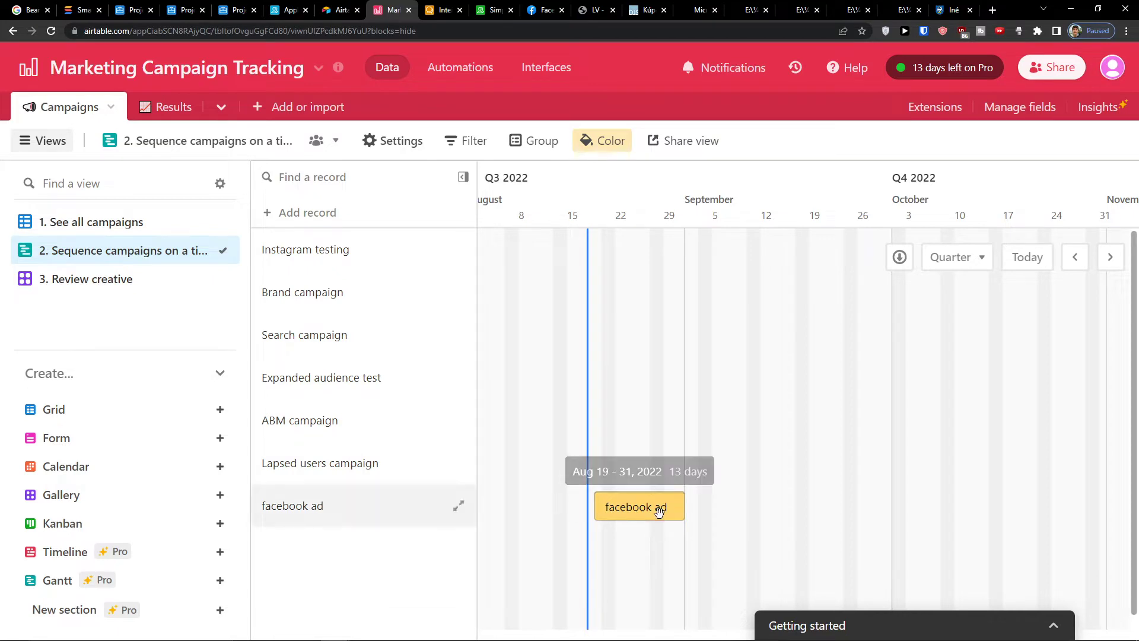
# - Switch to the Review creative gallery and browse the campaign cards
pyautogui.click(111, 288)
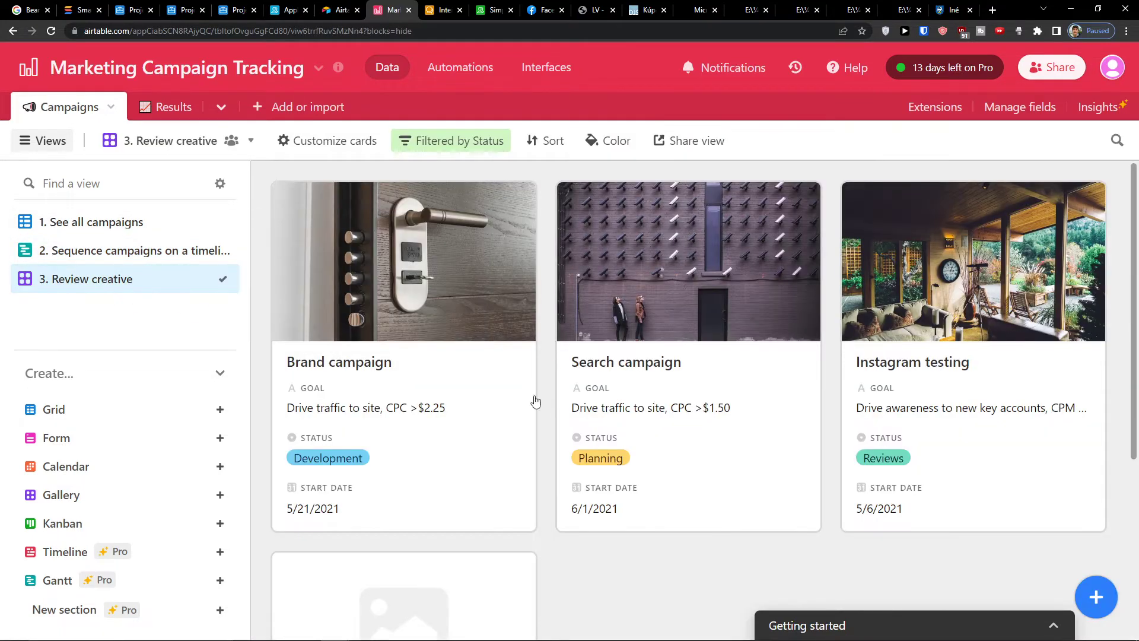
pyautogui.scroll(-3, 533, 399)
pyautogui.scroll(3, 528, 399)
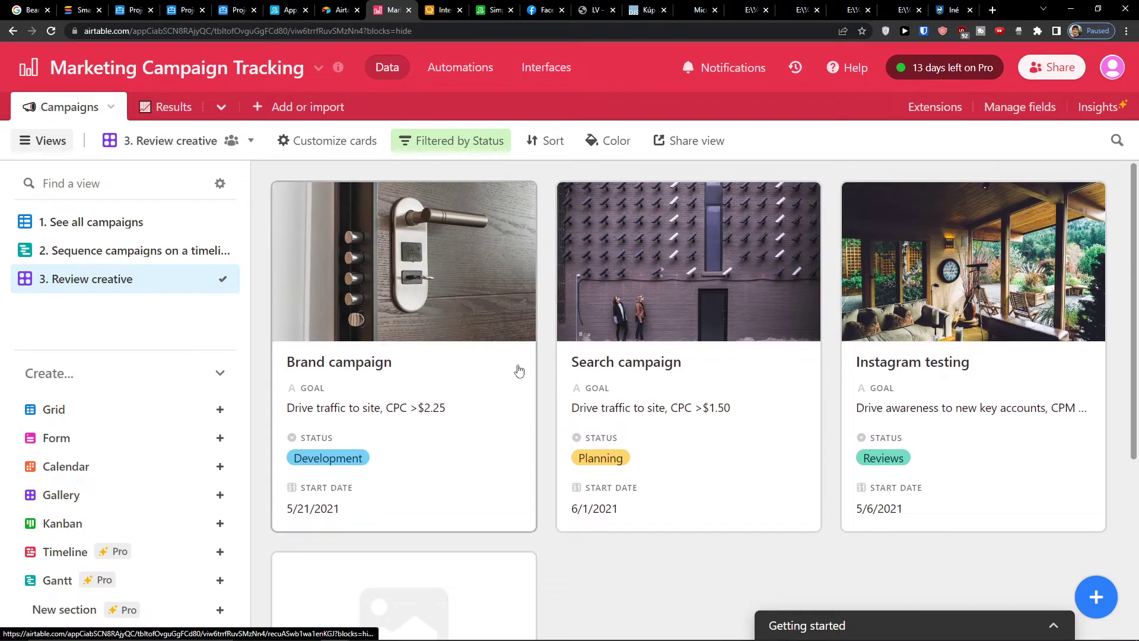
pyautogui.scroll(-5, 551, 384)
pyautogui.scroll(5, 564, 391)
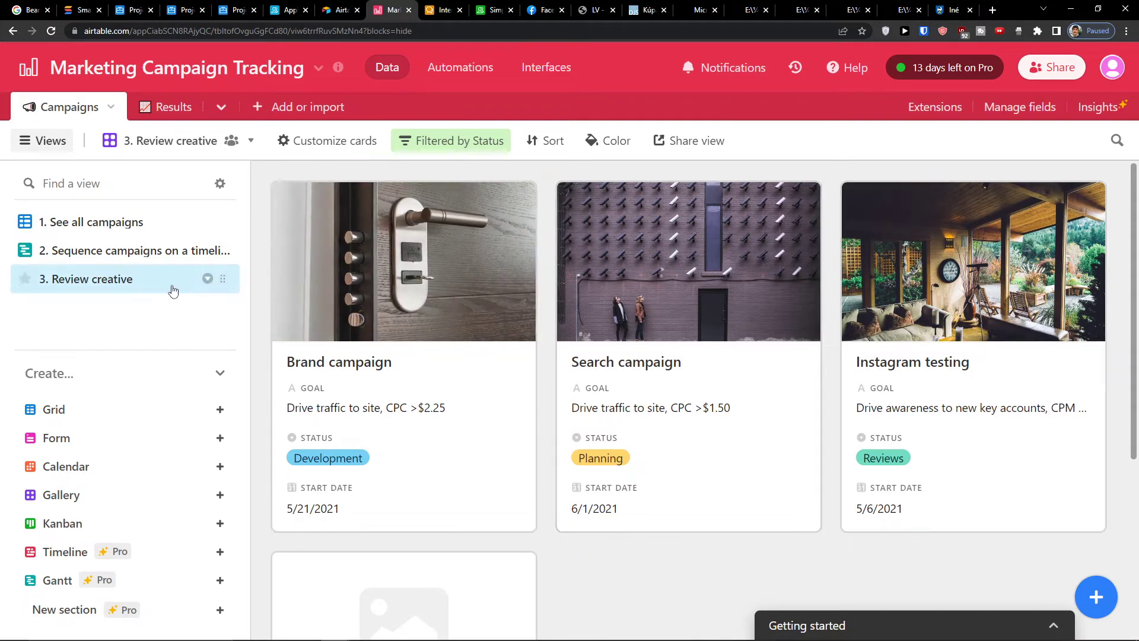
# - Expand the Brand campaign record to view its creative images and ad copy, then close it
pyautogui.click(444, 241)
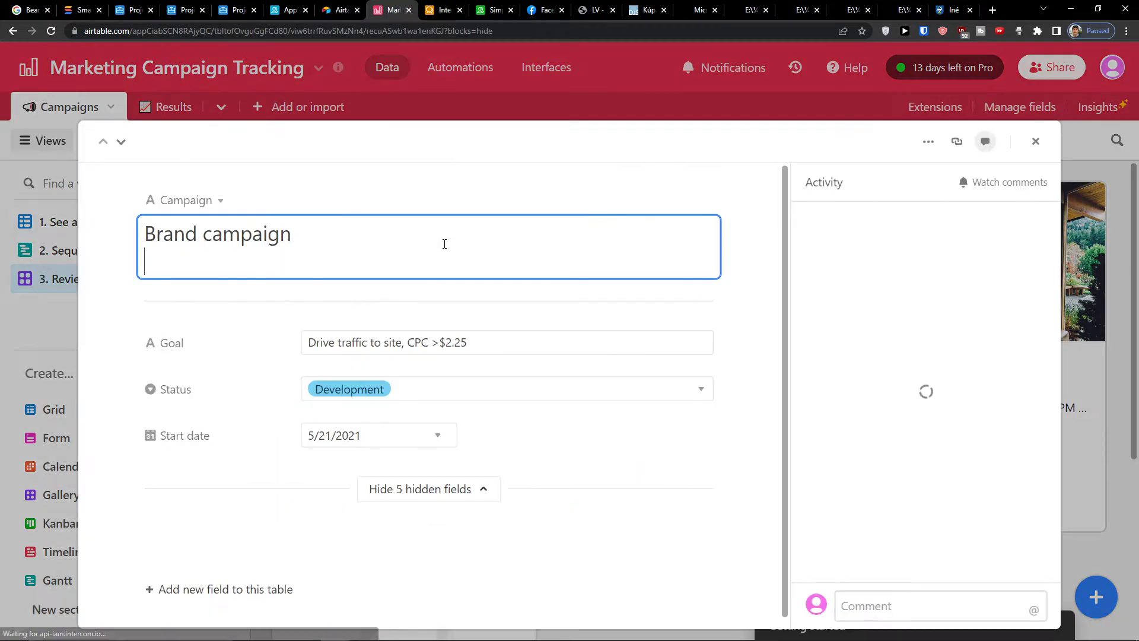
pyautogui.scroll(-8, 444, 240)
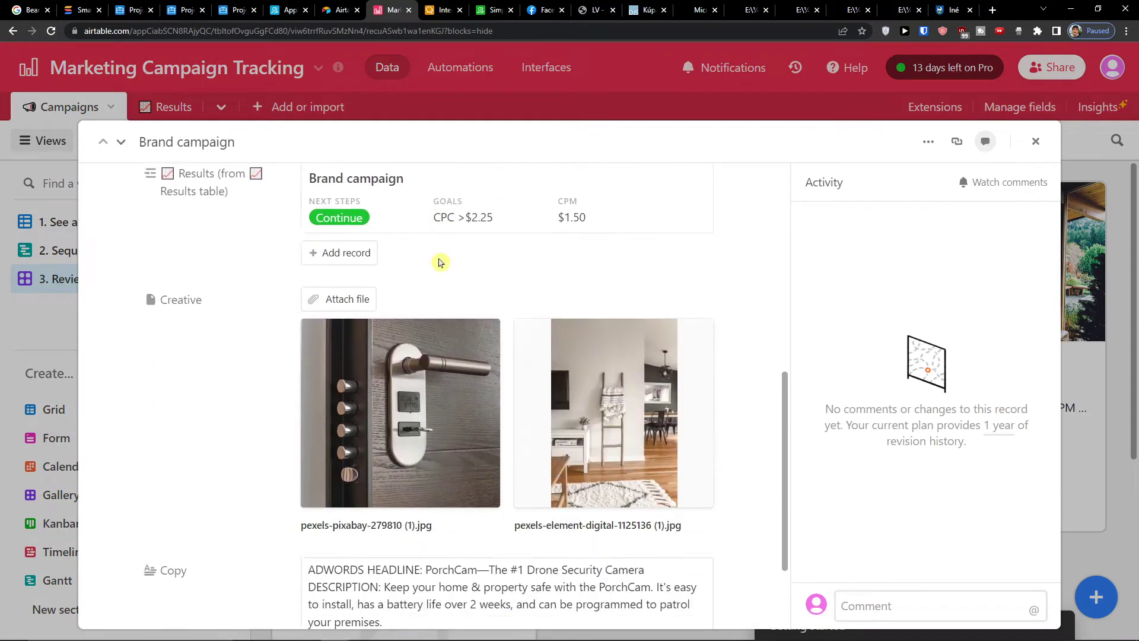
pyautogui.scroll(-3, 440, 263)
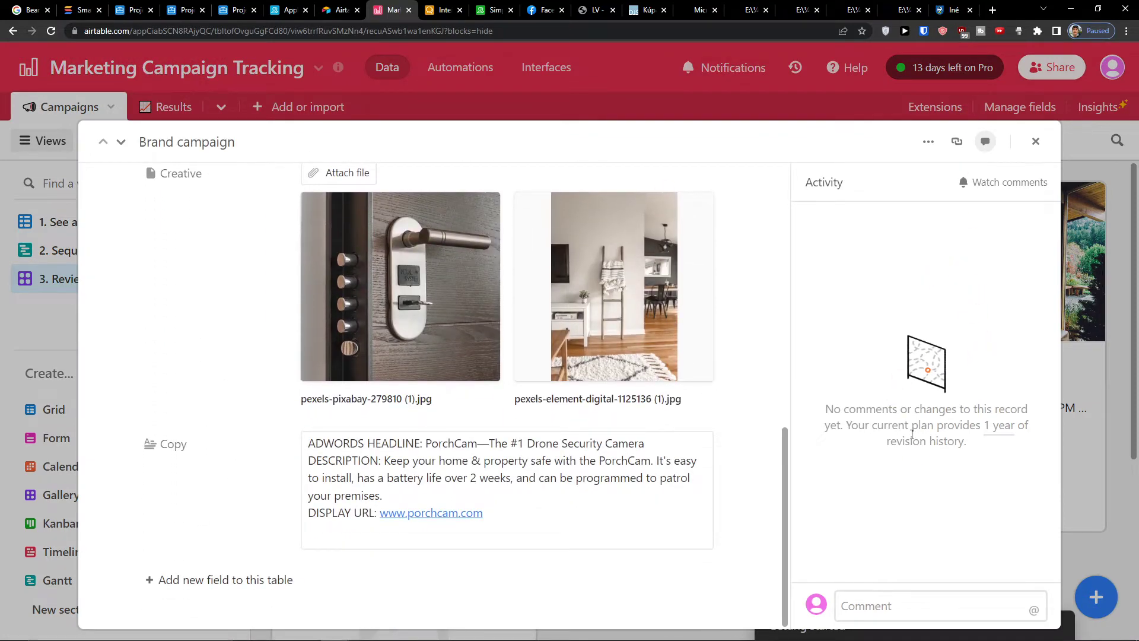
pyautogui.click(1035, 141)
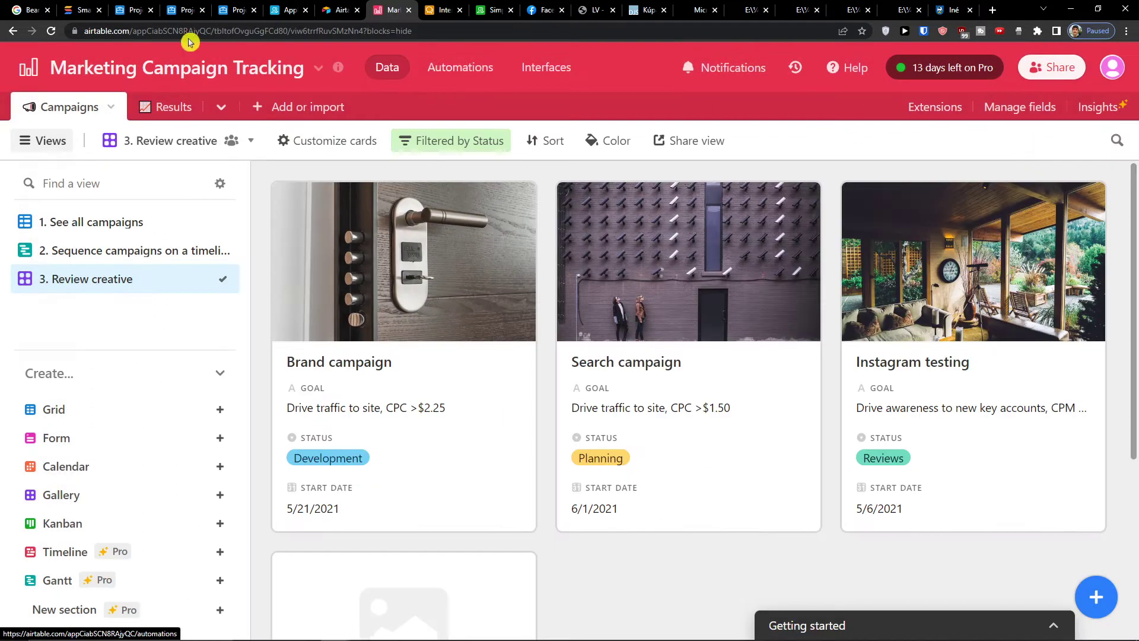
pyautogui.click(164, 107)
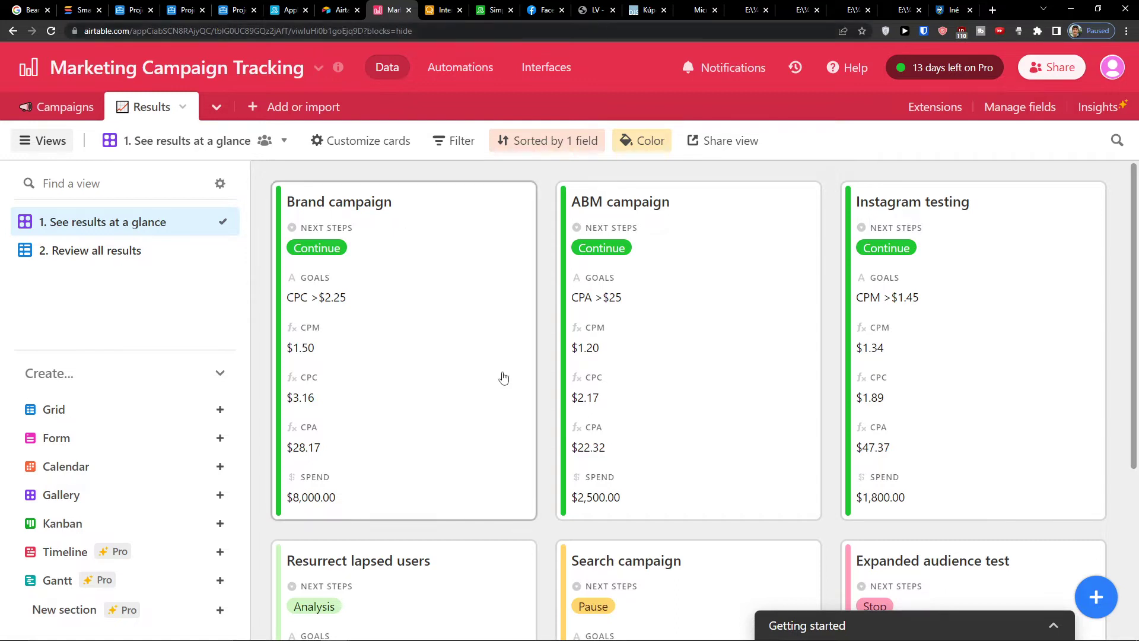
# - Browse the Results cards and settle on the '1. See results at a glance' view
pyautogui.scroll(-2, 522, 371)
pyautogui.scroll(1, 611, 361)
pyautogui.scroll(1, 670, 358)
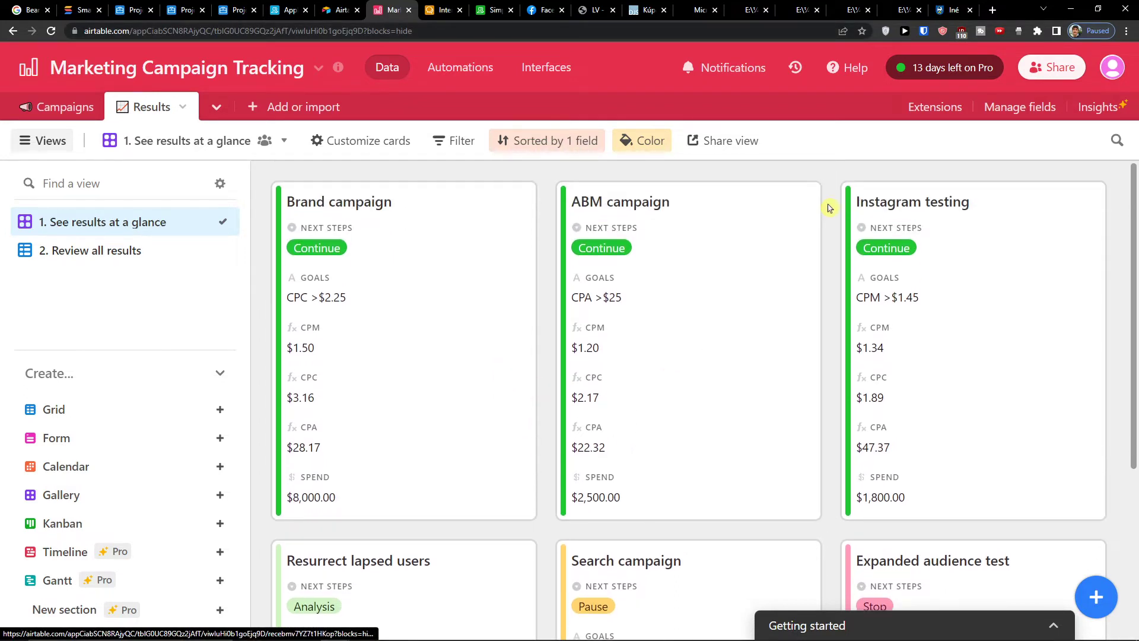
pyautogui.scroll(-4, 986, 351)
pyautogui.scroll(-3, 686, 365)
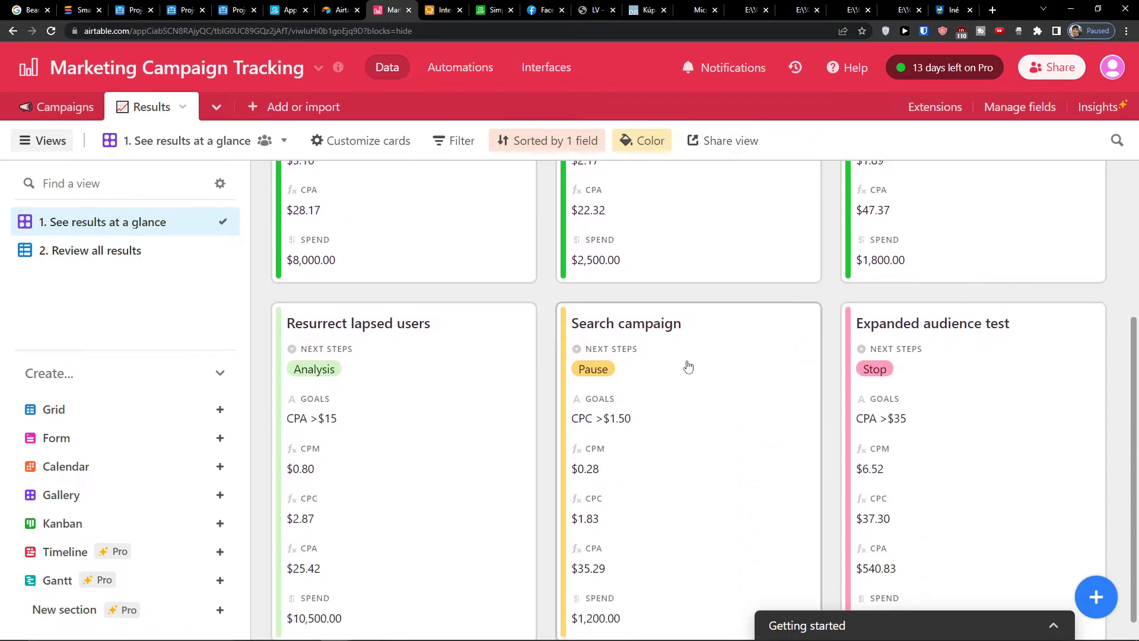
pyautogui.scroll(7, 441, 439)
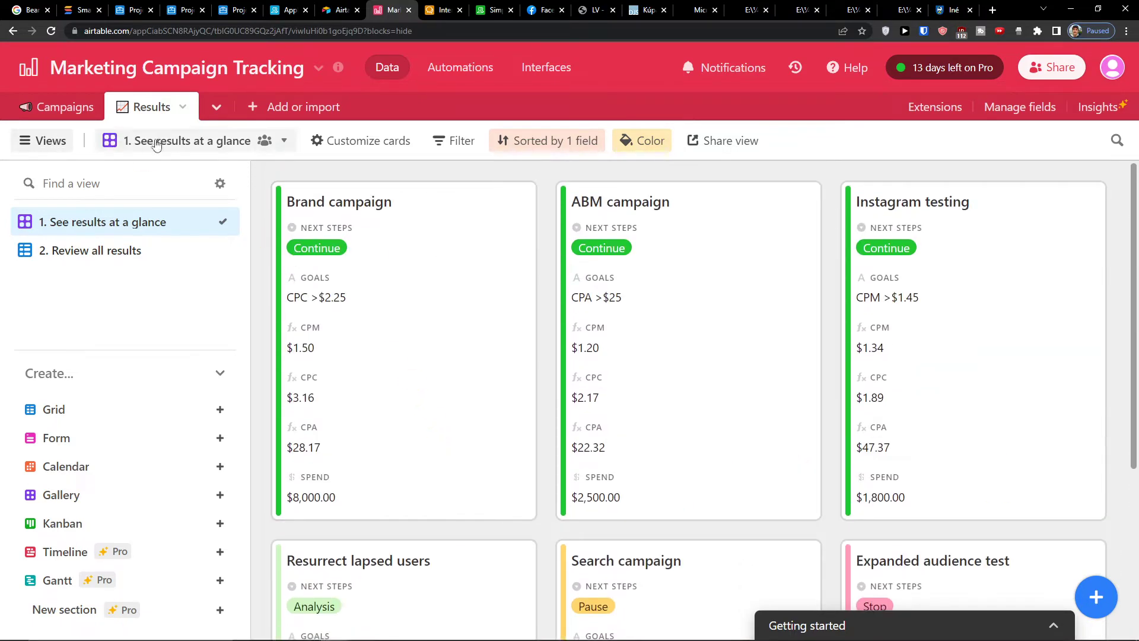
pyautogui.click(112, 249)
pyautogui.click(117, 229)
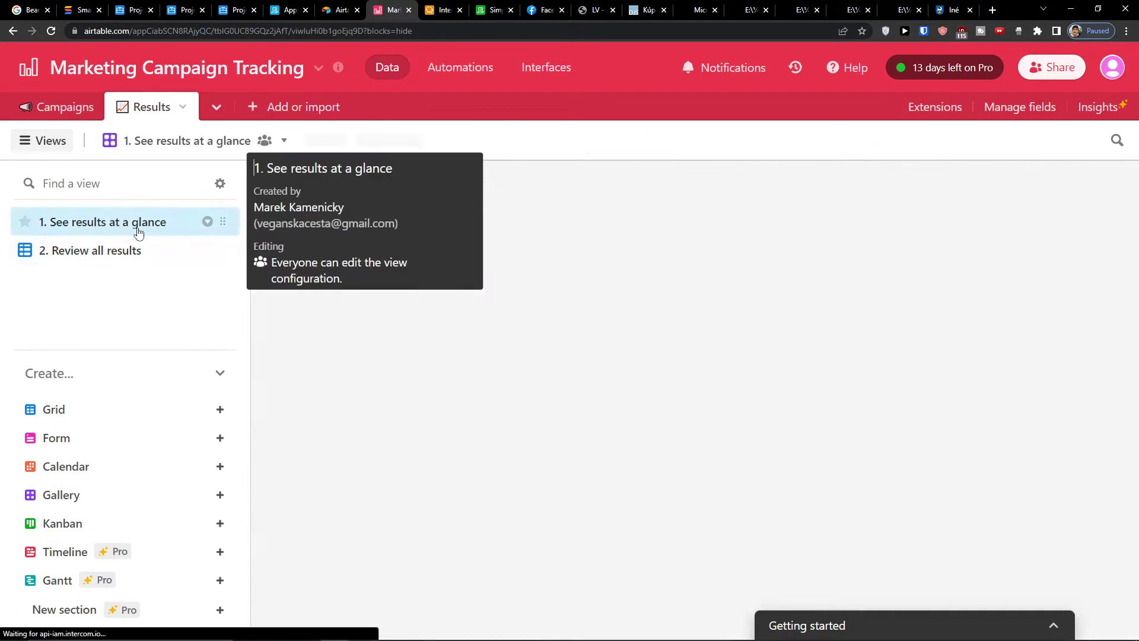
# - Switch to the '2. Review all results' grid and scroll across its columns
pyautogui.click(202, 251)
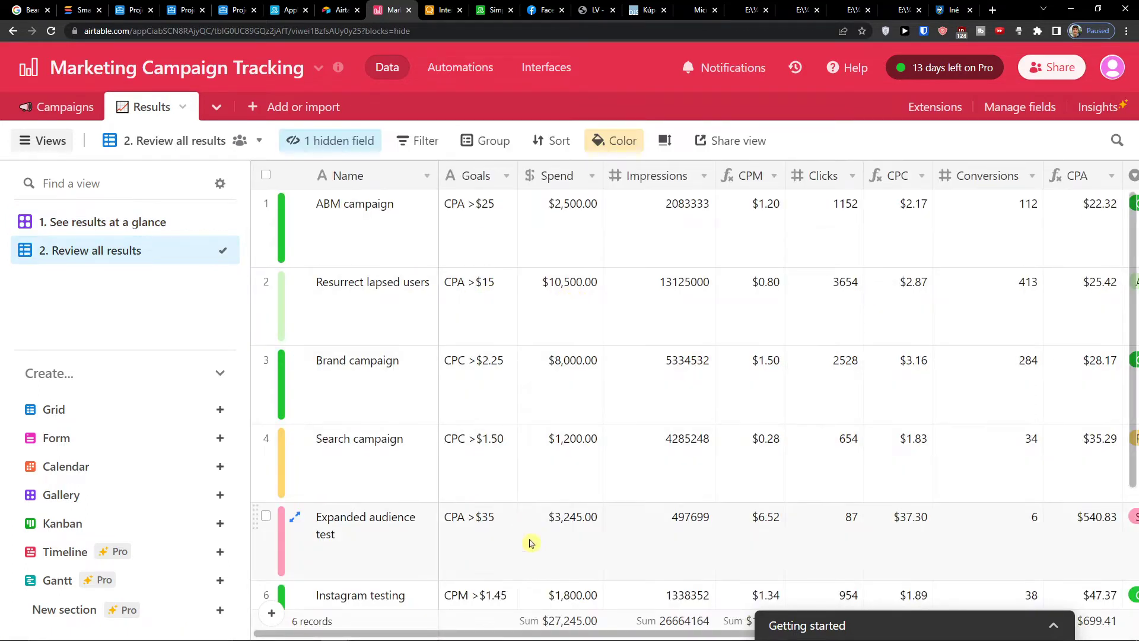
pyautogui.moveTo(510, 632); pyautogui.dragTo(762, 603)
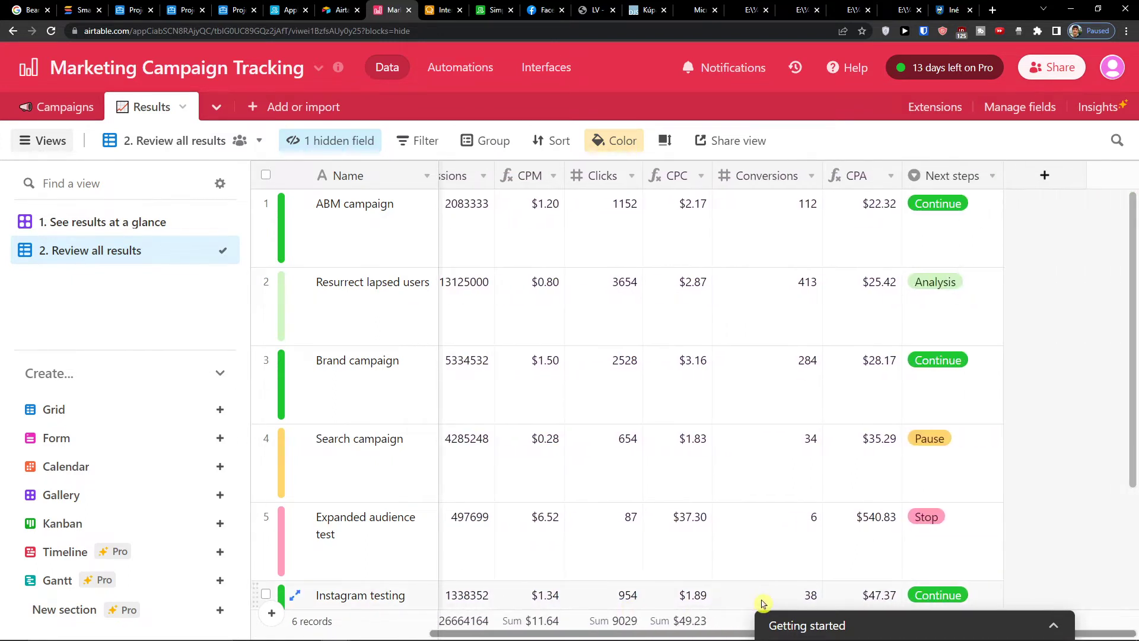
pyautogui.moveTo(690, 601); pyautogui.dragTo(453, 605)
pyautogui.scroll(-3, 569, 381)
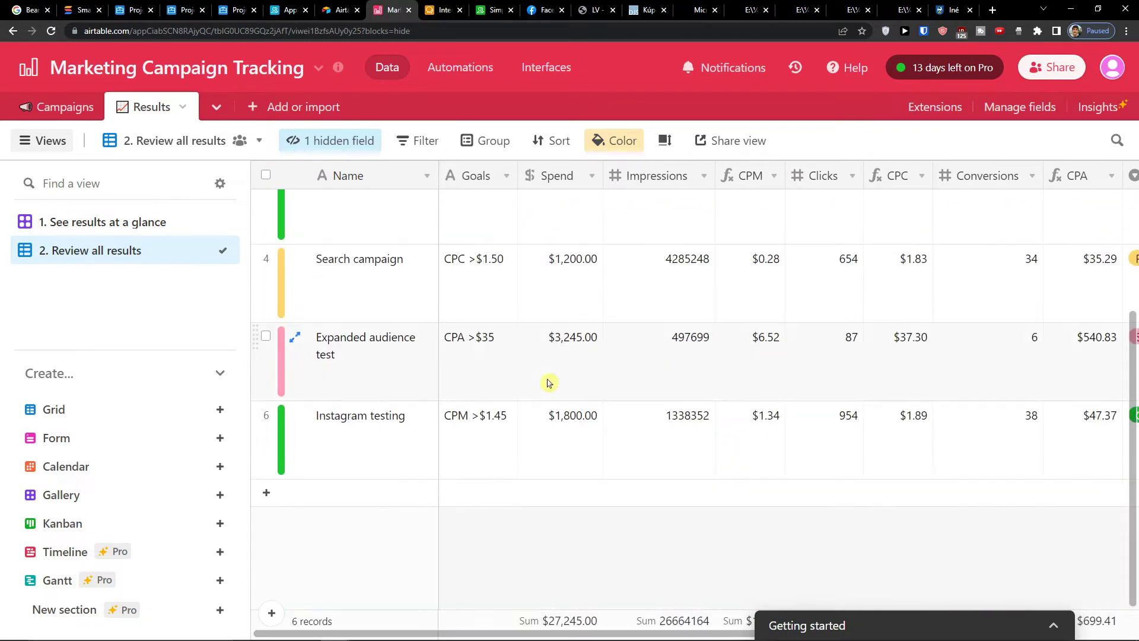
pyautogui.scroll(4, 546, 381)
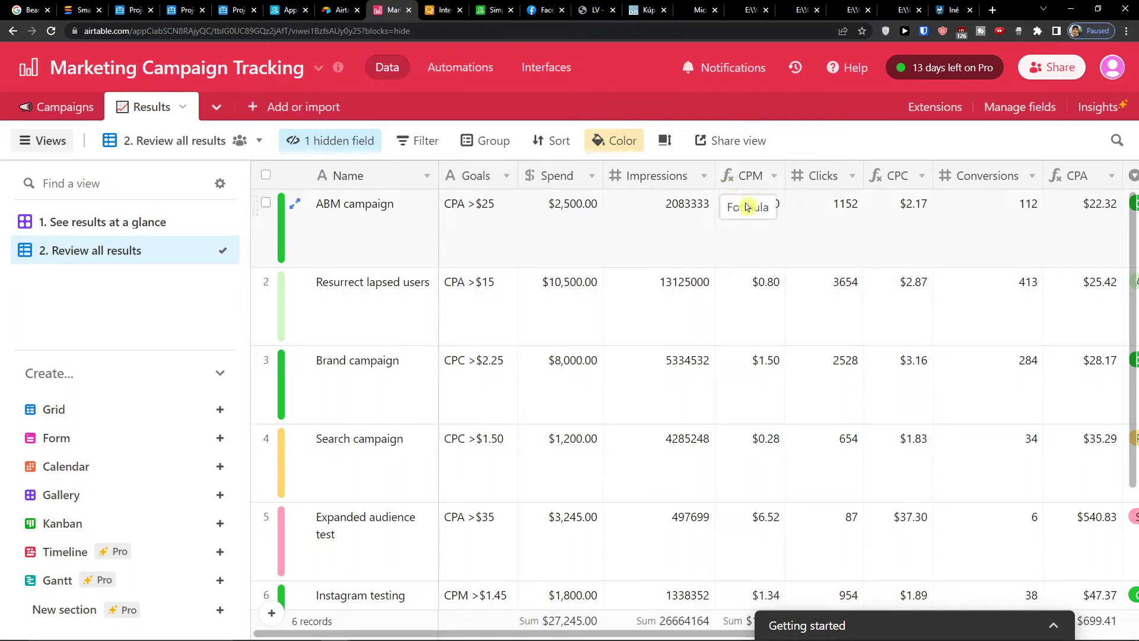
# - Select the CPM, Spend, Impressions, Clicks and CPC columns to inspect their values
pyautogui.click(757, 232)
pyautogui.click(760, 204)
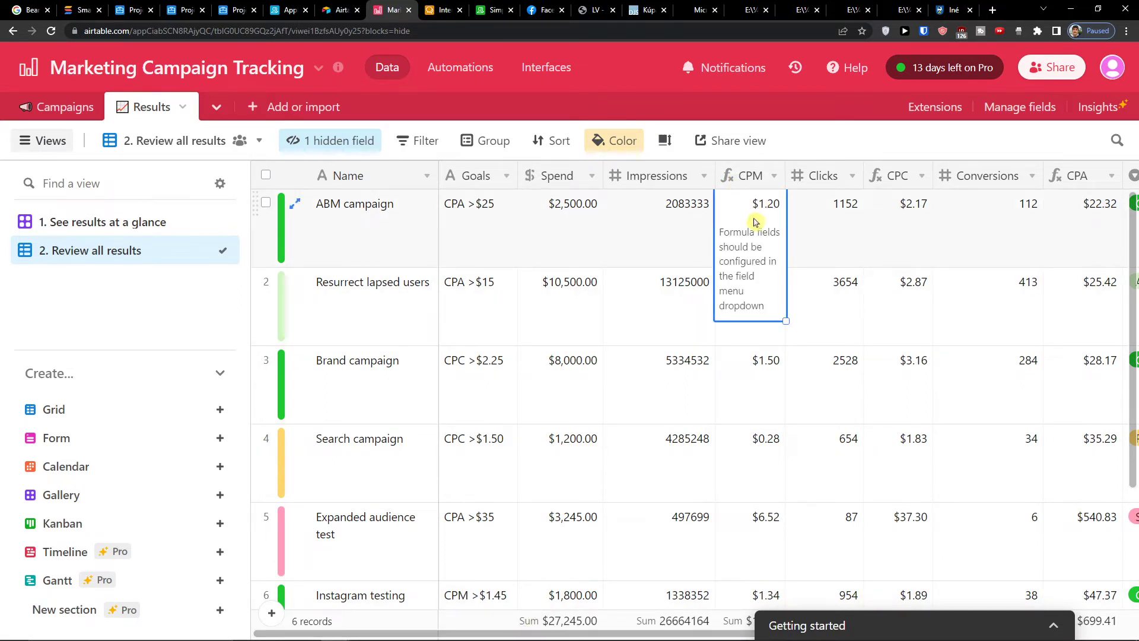
pyautogui.click(736, 185)
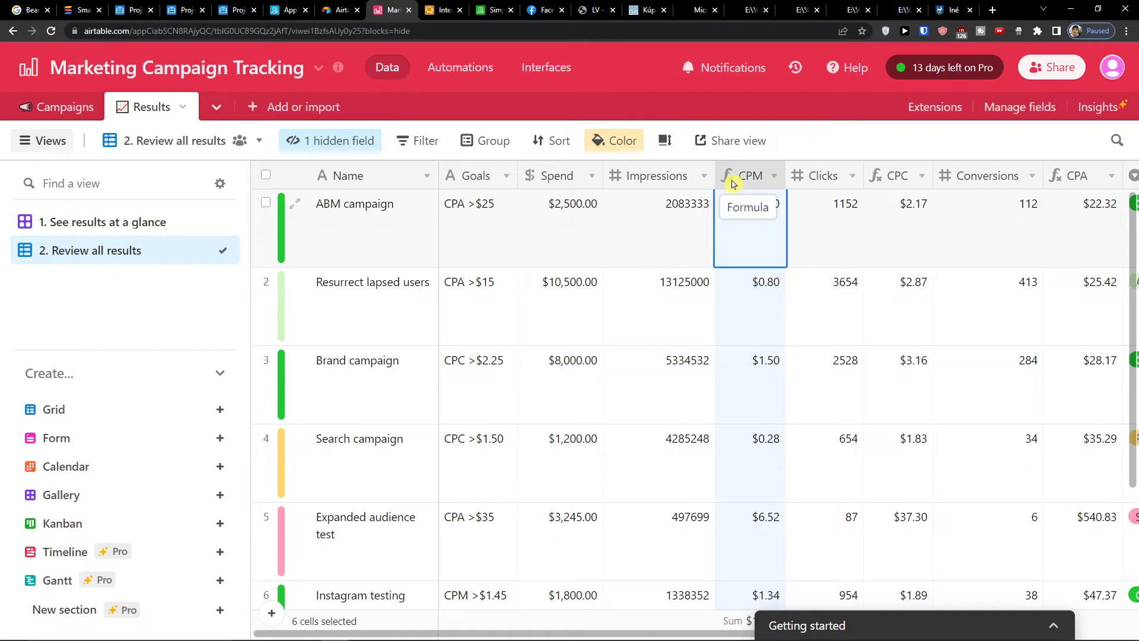
pyautogui.click(564, 177)
pyautogui.click(644, 191)
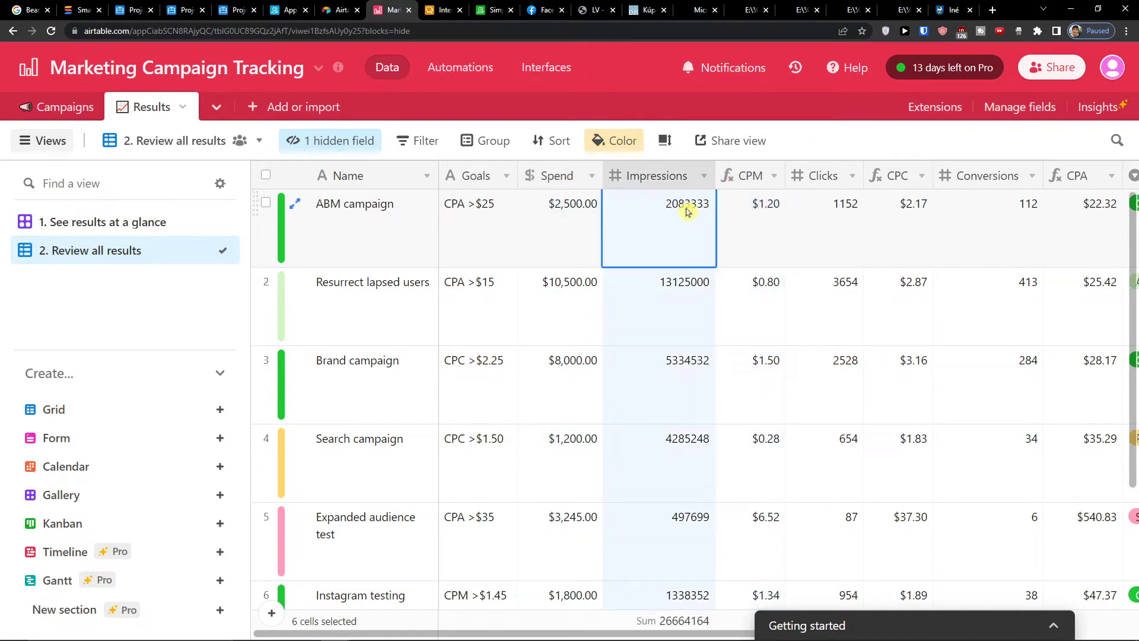
pyautogui.click(825, 191)
pyautogui.click(899, 193)
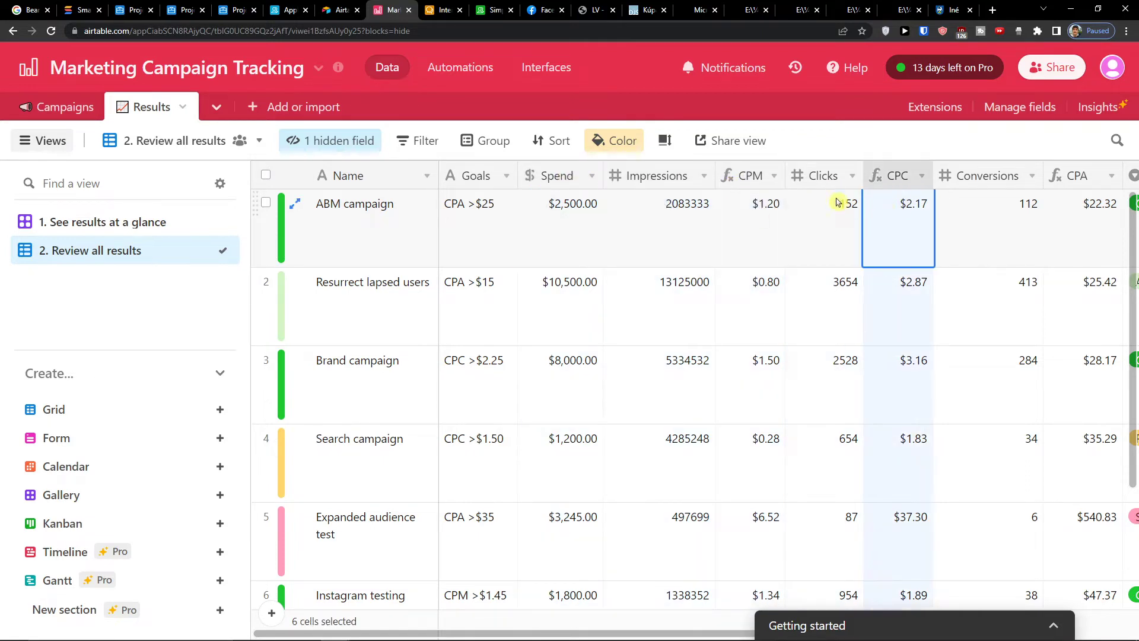
# - Edit the ABM campaign's Spend cell to 30000 and commit it as $30,000.00
pyautogui.doubleClick(561, 219)
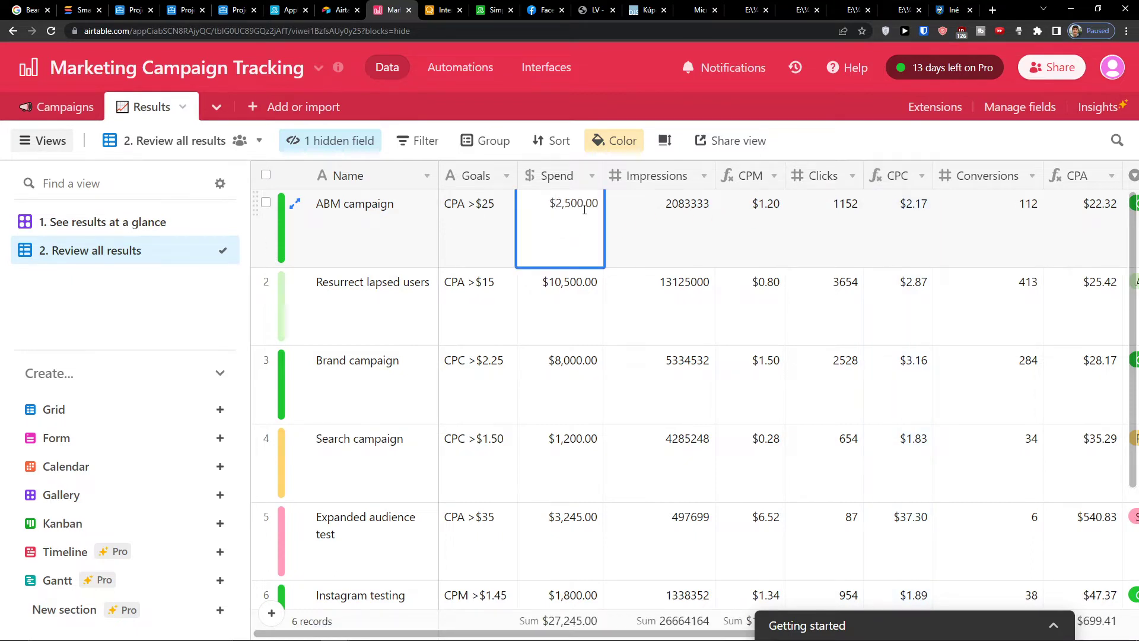
pyautogui.click(630, 240)
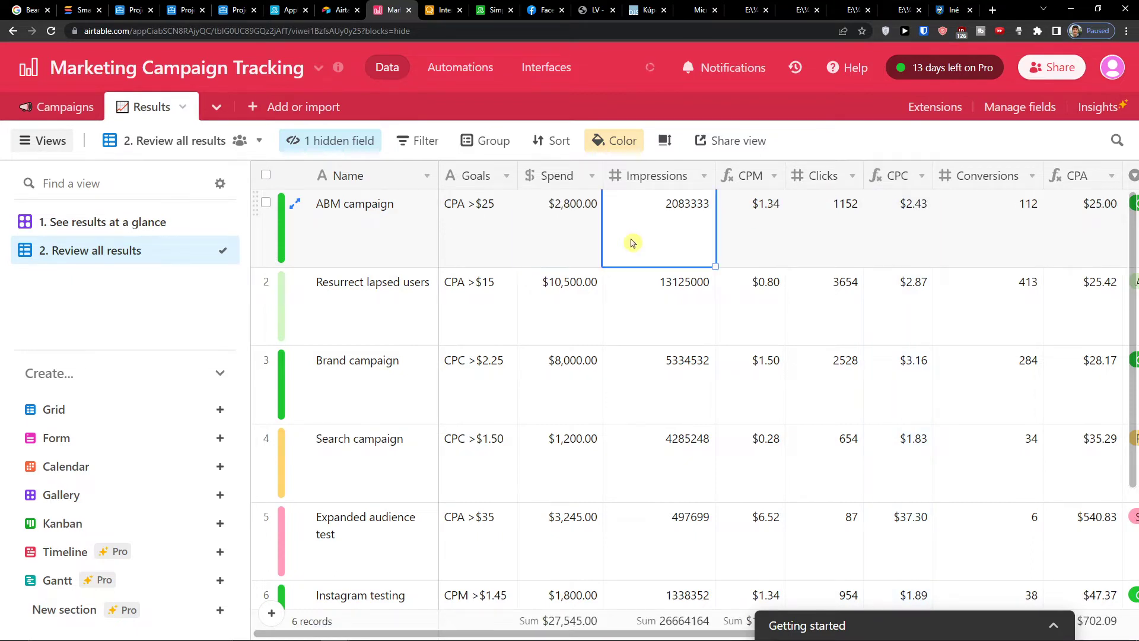
pyautogui.click(573, 221)
pyautogui.click(573, 220)
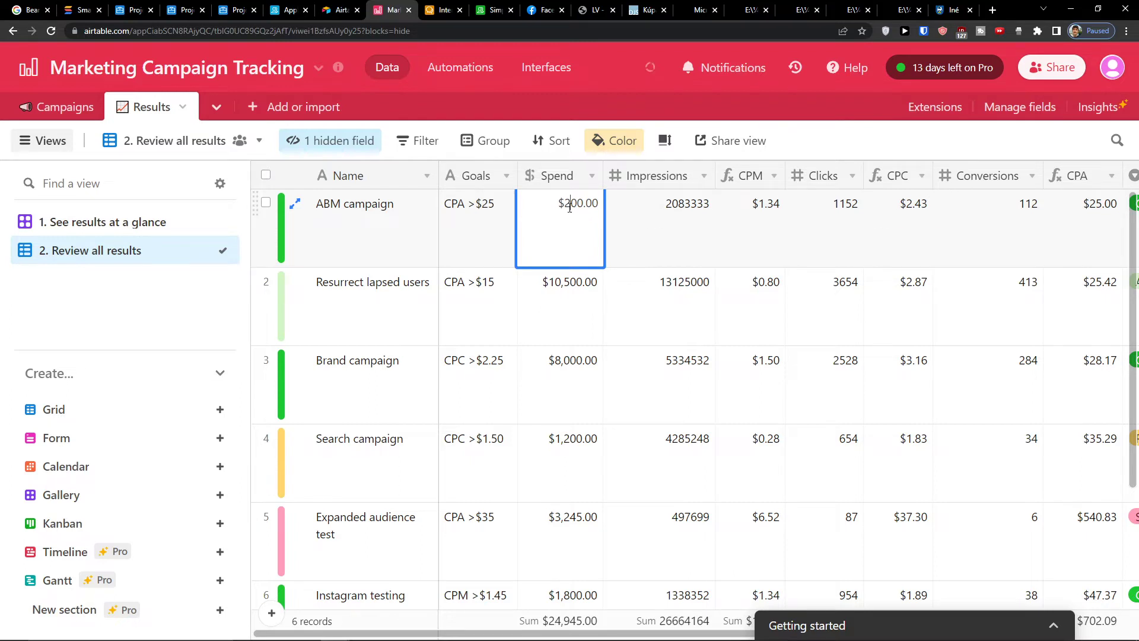
pyautogui.press('BackSpace')
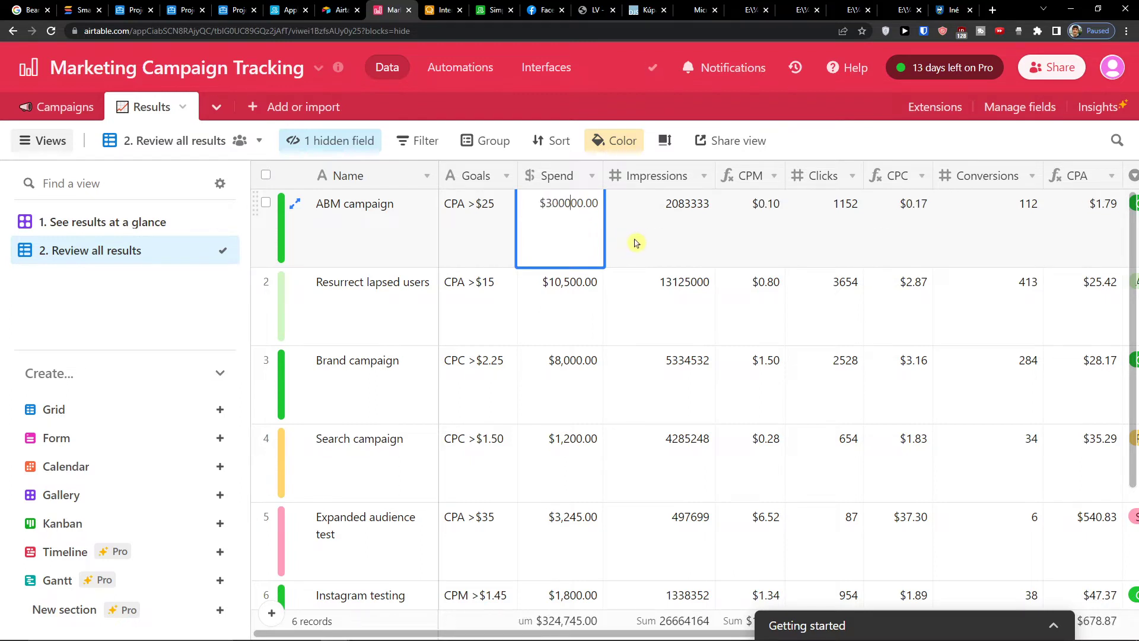
pyautogui.write('3000')
pyautogui.click(635, 243)
pyautogui.click(798, 242)
pyautogui.doubleClick(564, 211)
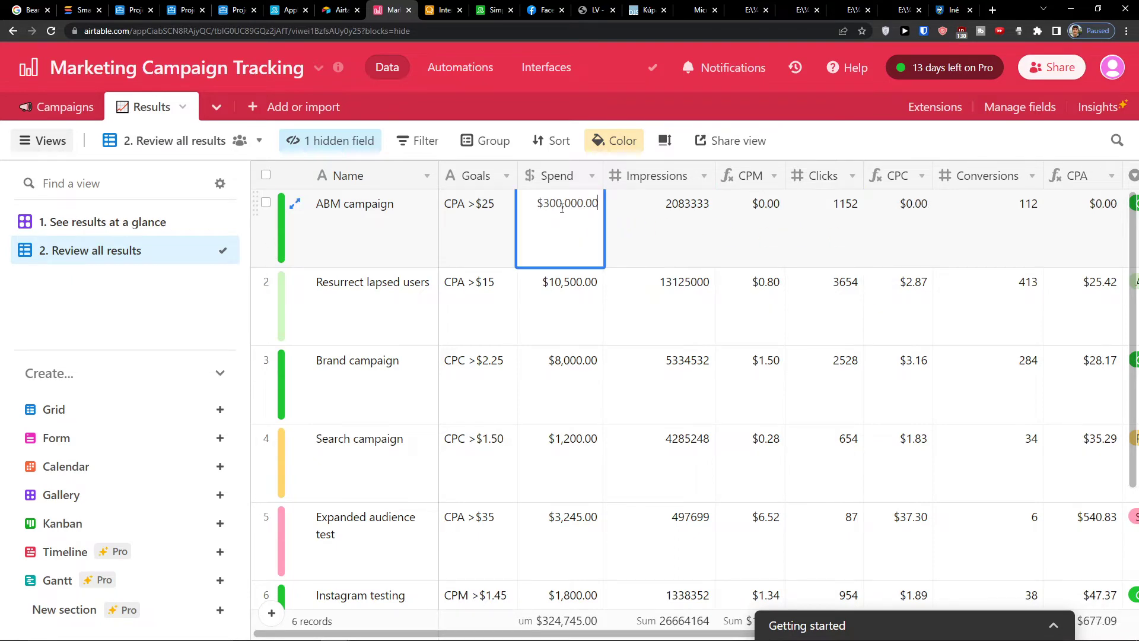
pyautogui.click(716, 240)
pyautogui.scroll(-3, 864, 305)
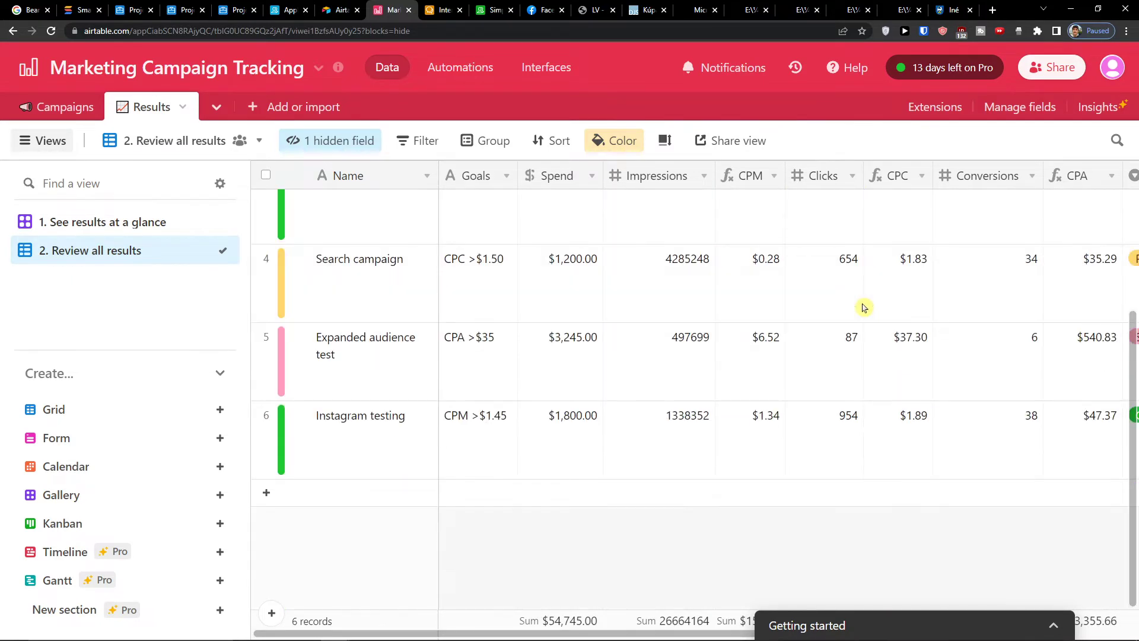
pyautogui.scroll(3, 864, 305)
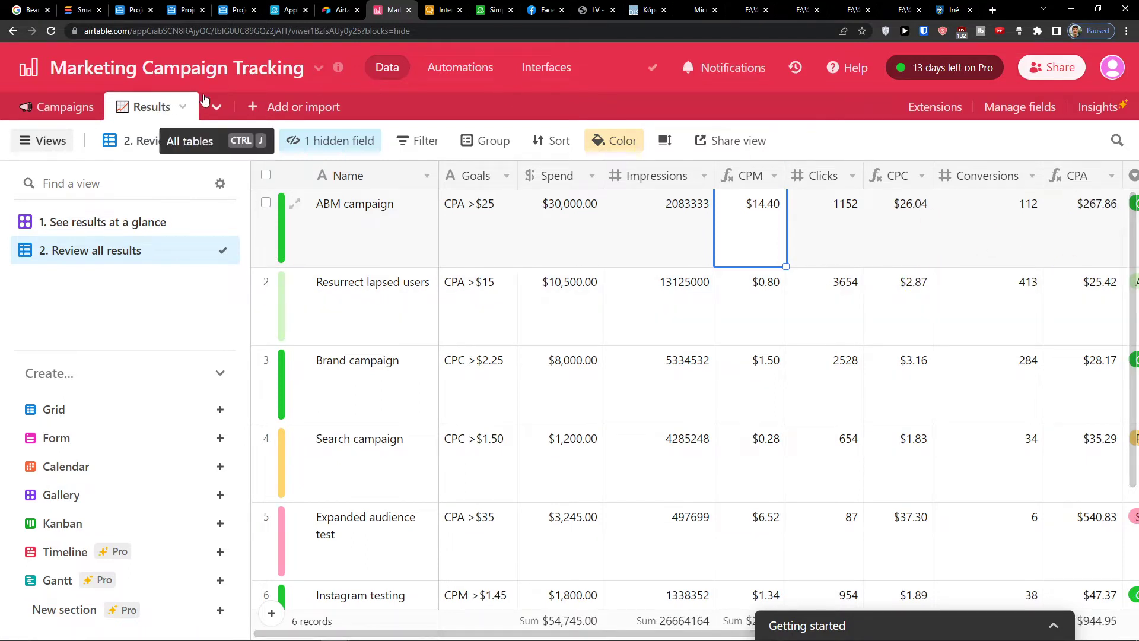
# - Delete the Marketing Campaign Tracking base from the Bases home page
pyautogui.click(333, 9)
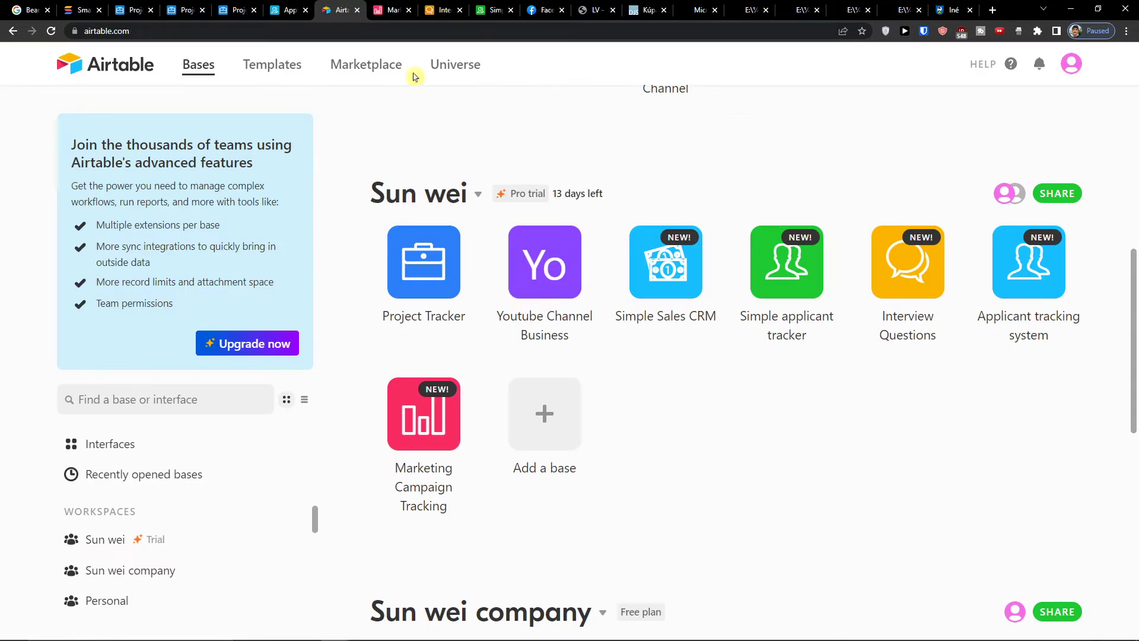
pyautogui.click(449, 439)
pyautogui.scroll(-2, 427, 540)
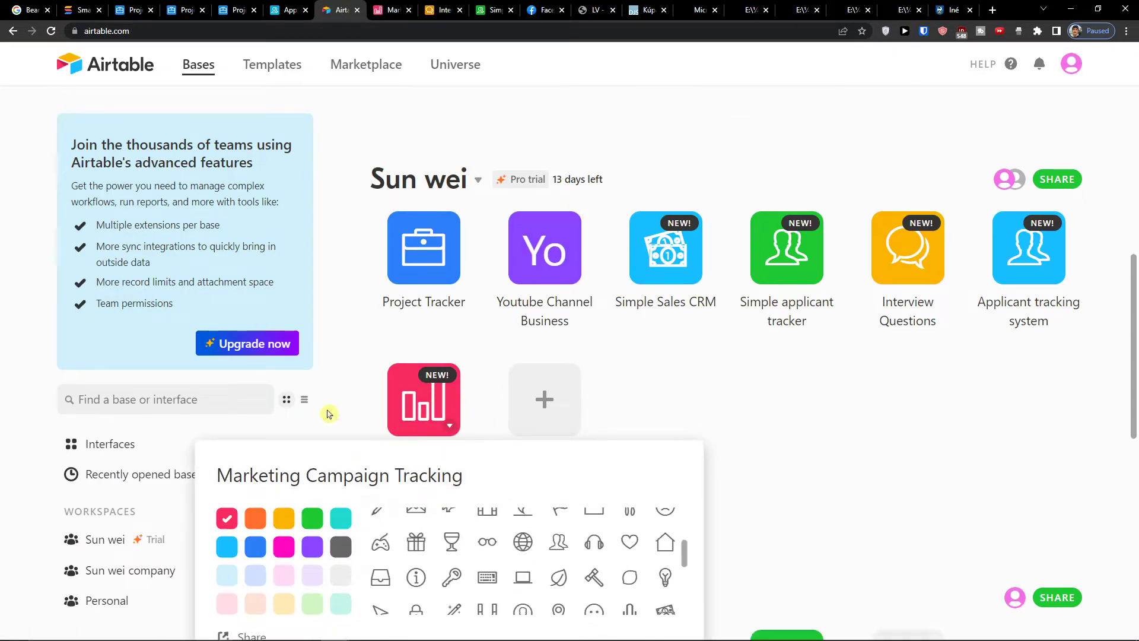
pyautogui.scroll(-4, 326, 409)
pyautogui.click(308, 542)
pyautogui.click(536, 417)
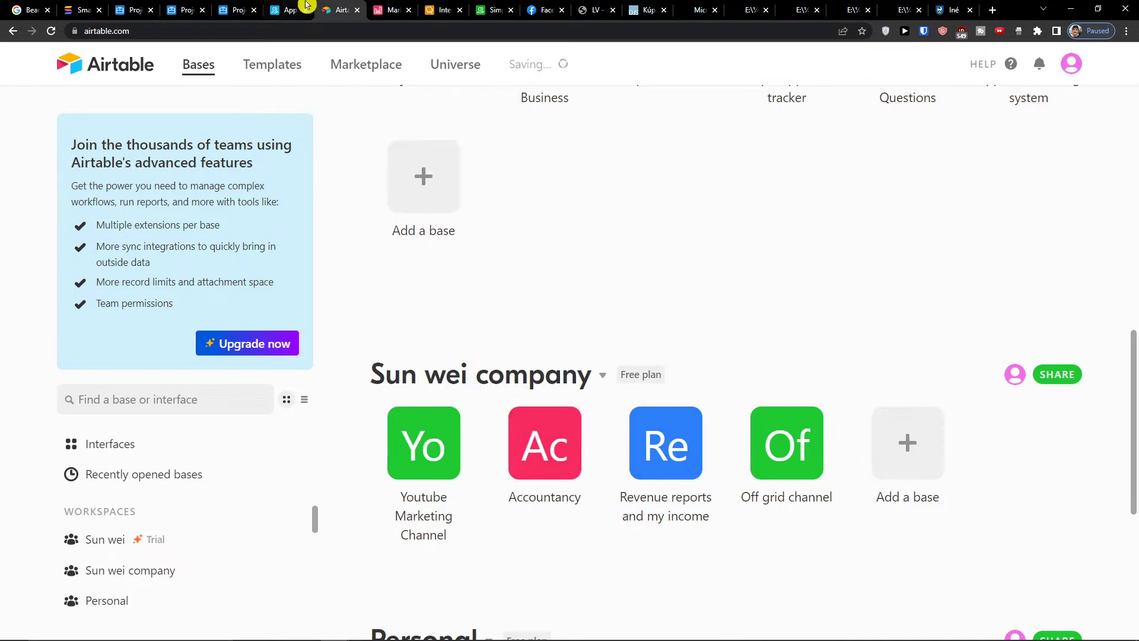
# - Return to the Marketing templates and open Content Calendar in a new tab
pyautogui.click(321, 60)
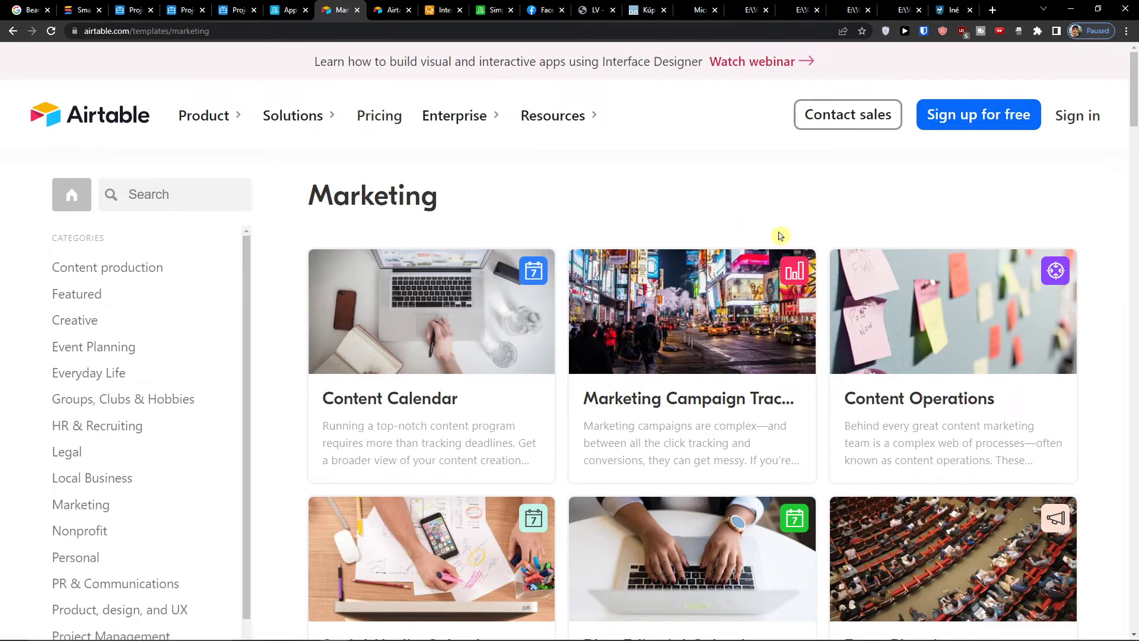
pyautogui.scroll(-2, 823, 245)
pyautogui.scroll(2, 564, 255)
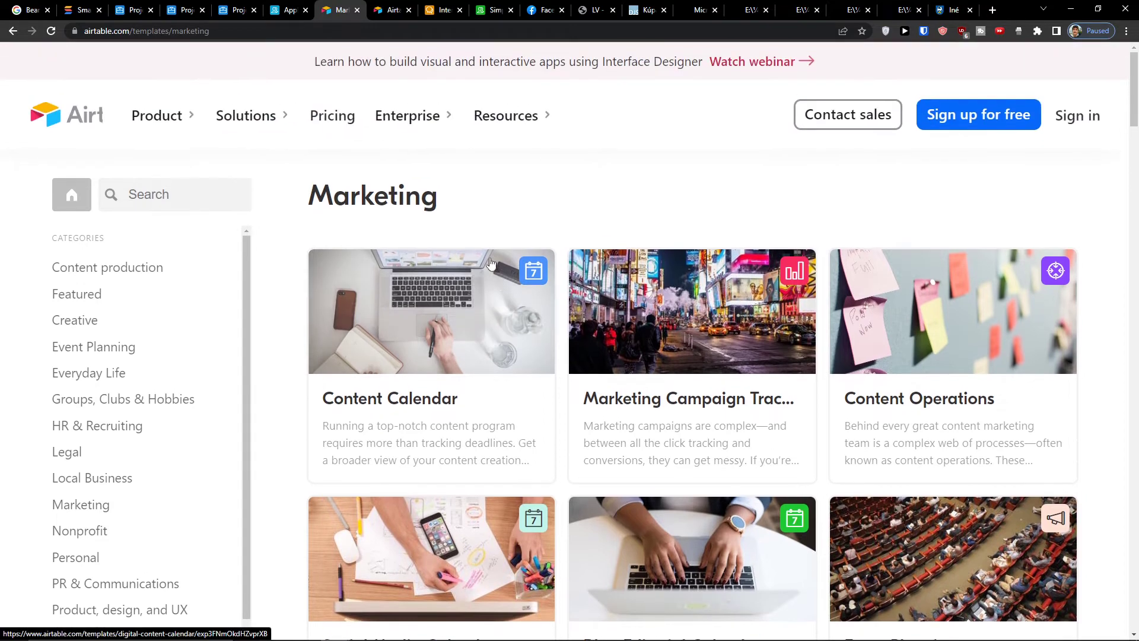
pyautogui.middleClick(475, 315)
pyautogui.scroll(-4, 476, 316)
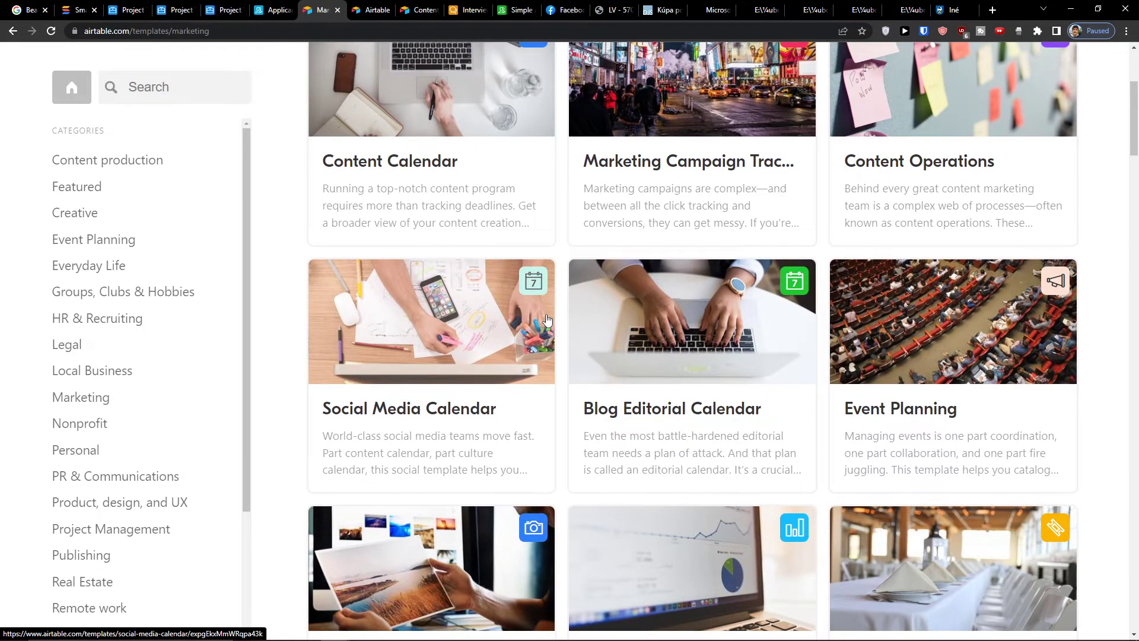
# - Open the Social Media Calendar template in a new tab, dismiss the Base deleted notice, and close the bases tab
pyautogui.middleClick(463, 320)
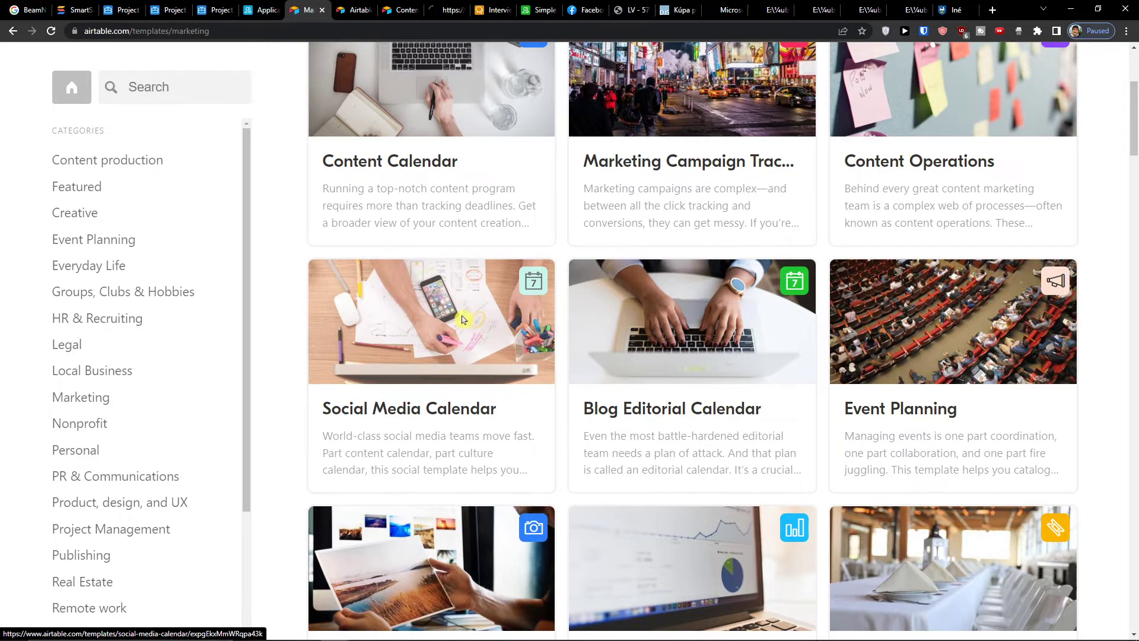
pyautogui.scroll(-6, 462, 320)
pyautogui.scroll(6, 461, 320)
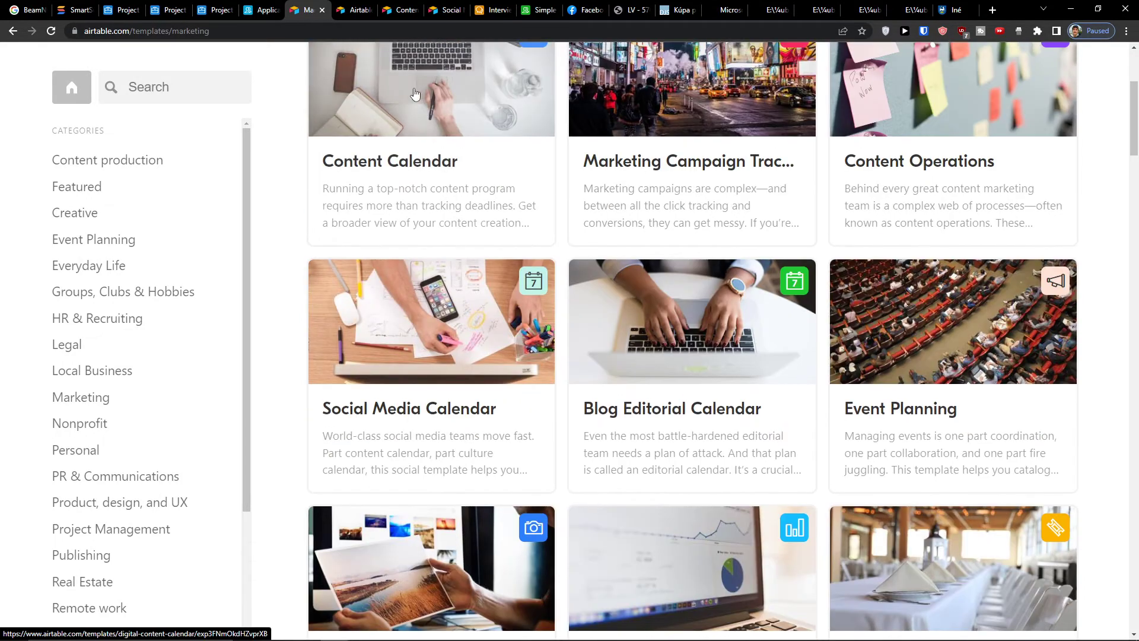
pyautogui.click(355, 10)
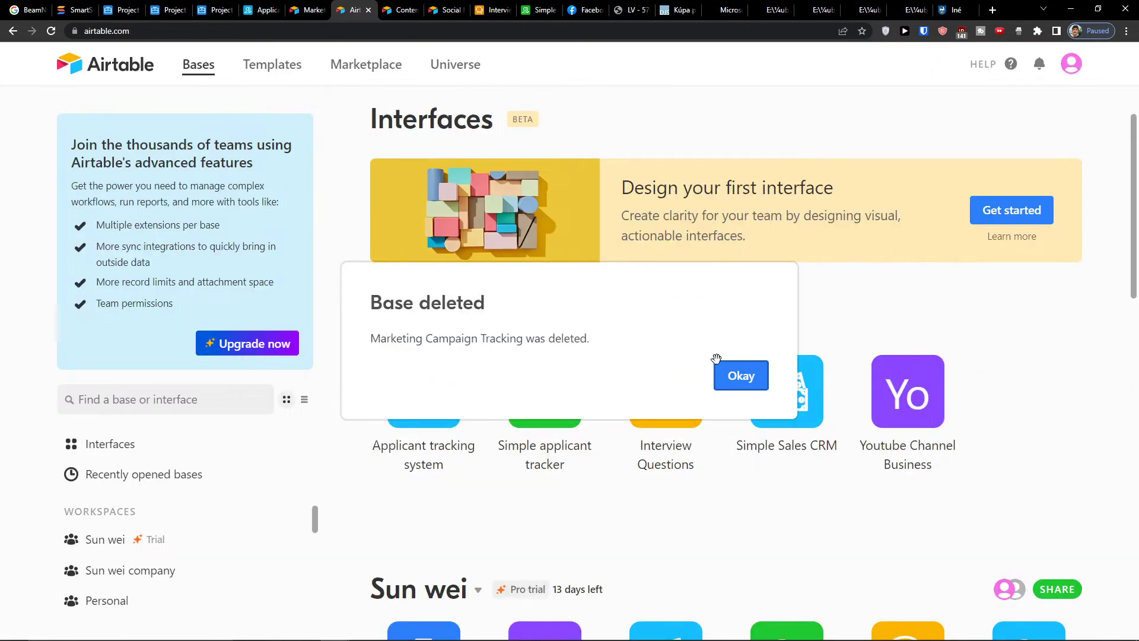
pyautogui.click(729, 383)
pyautogui.hotkey('ctrl', 'w')
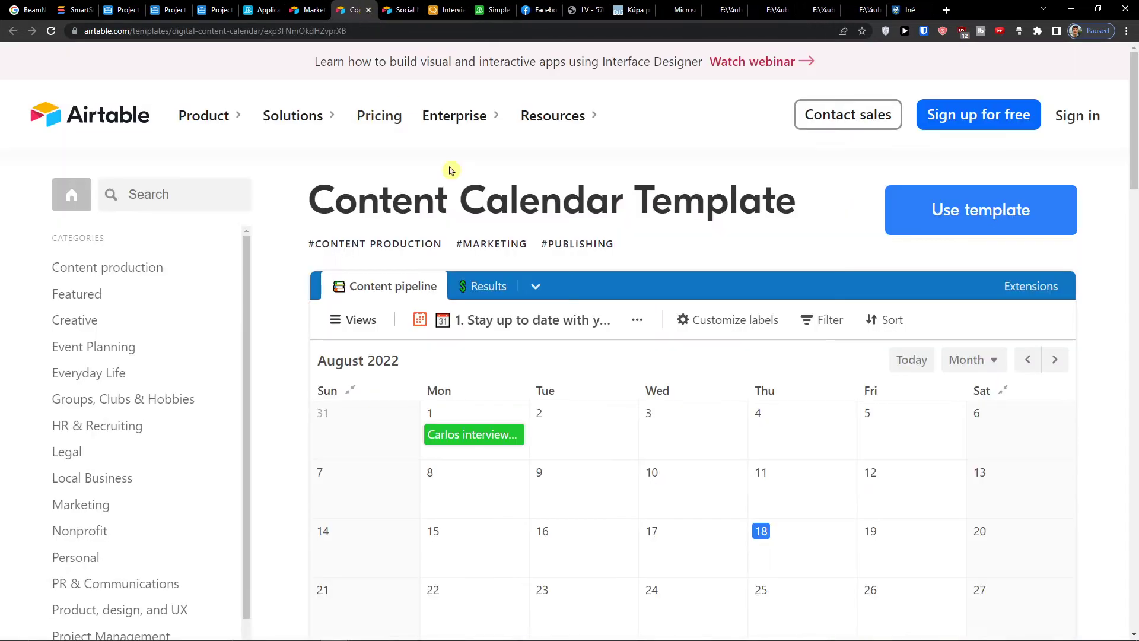
# - Add the Content Calendar template as a new base in the company workspace
pyautogui.click(953, 219)
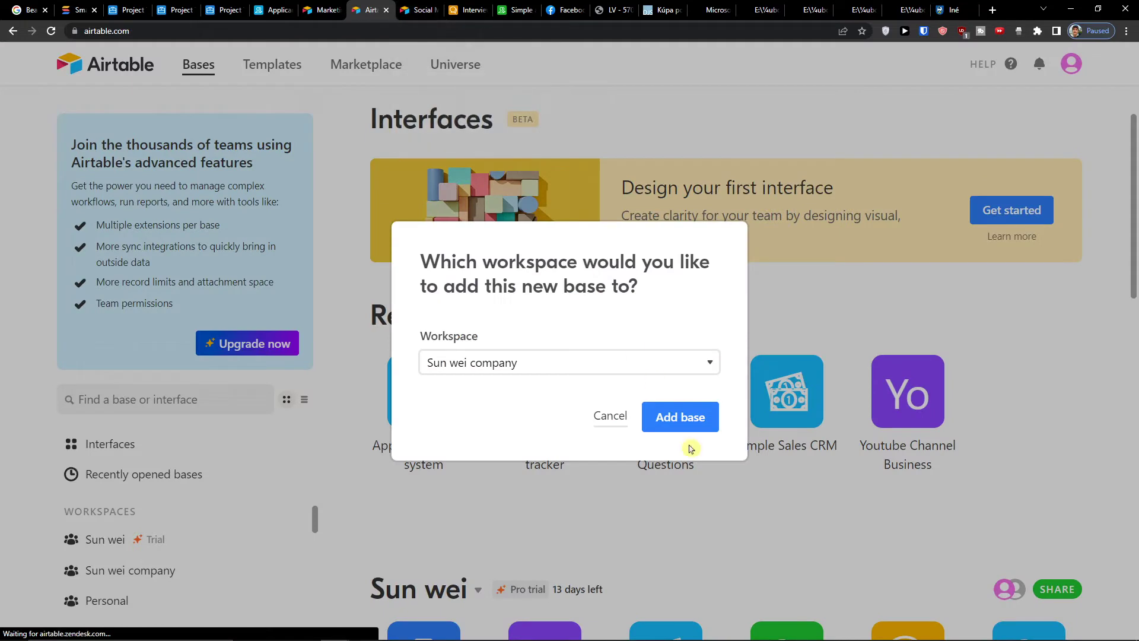
pyautogui.click(606, 363)
pyautogui.click(564, 383)
pyautogui.click(711, 427)
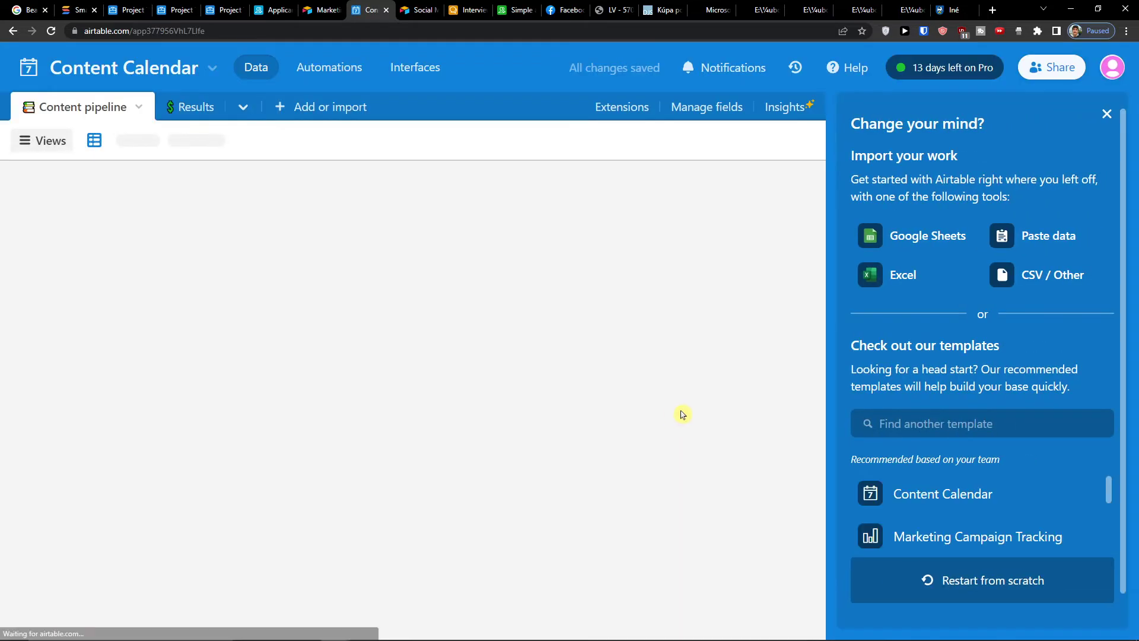
# - Switch to the '2. See all your content in one place' grid and dismiss the import panel, tour, help and Getting started
pyautogui.click(1106, 114)
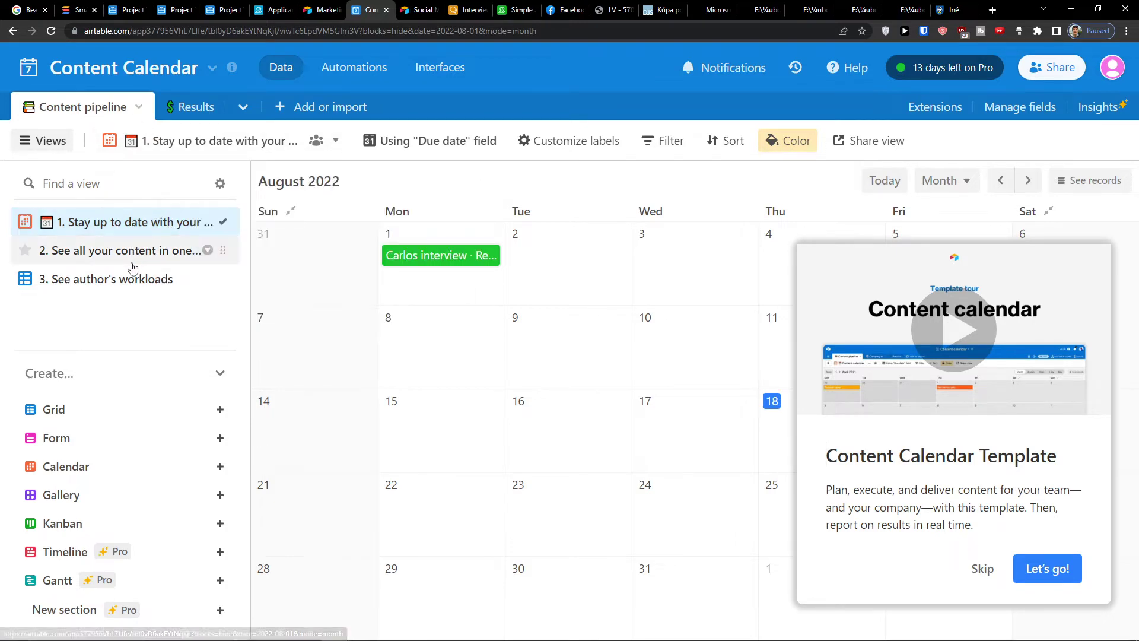
pyautogui.click(119, 250)
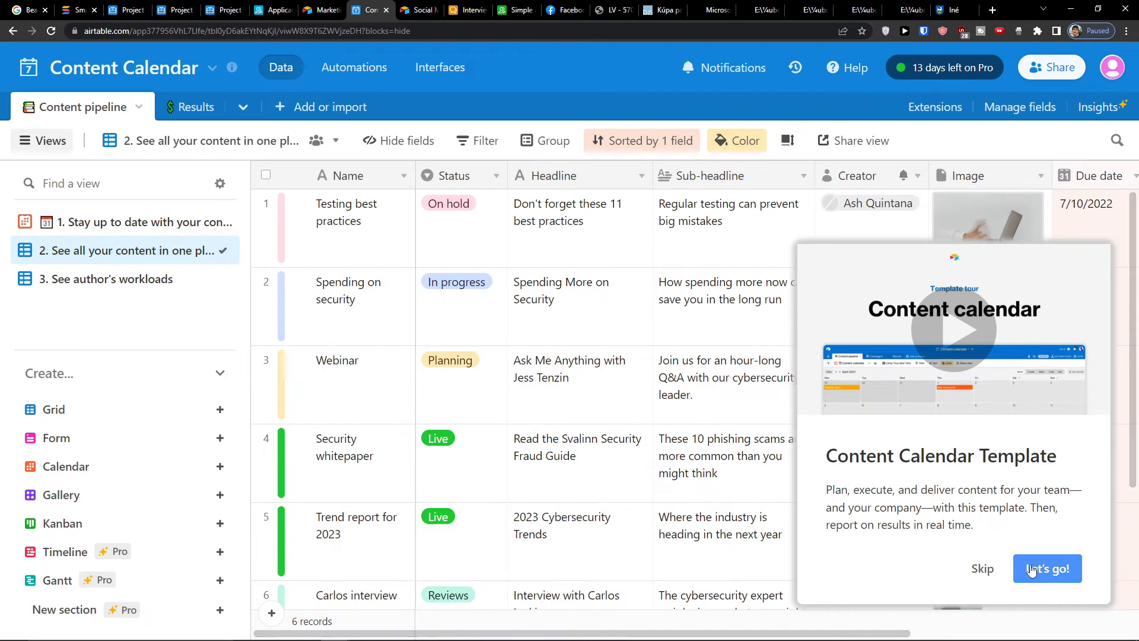
pyautogui.click(982, 569)
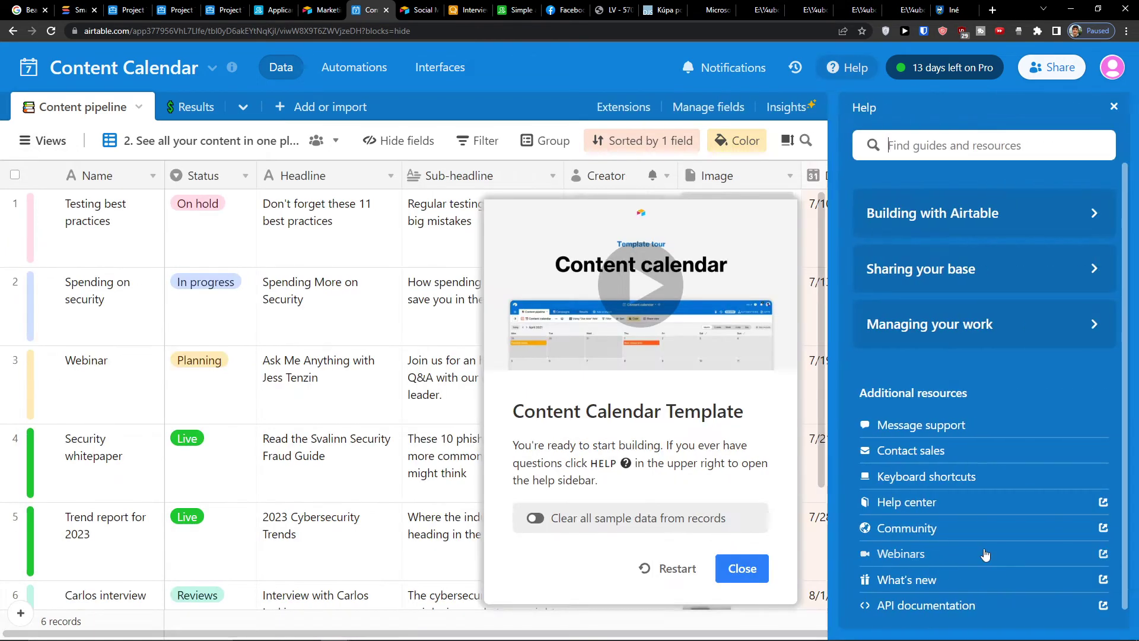
pyautogui.click(1111, 107)
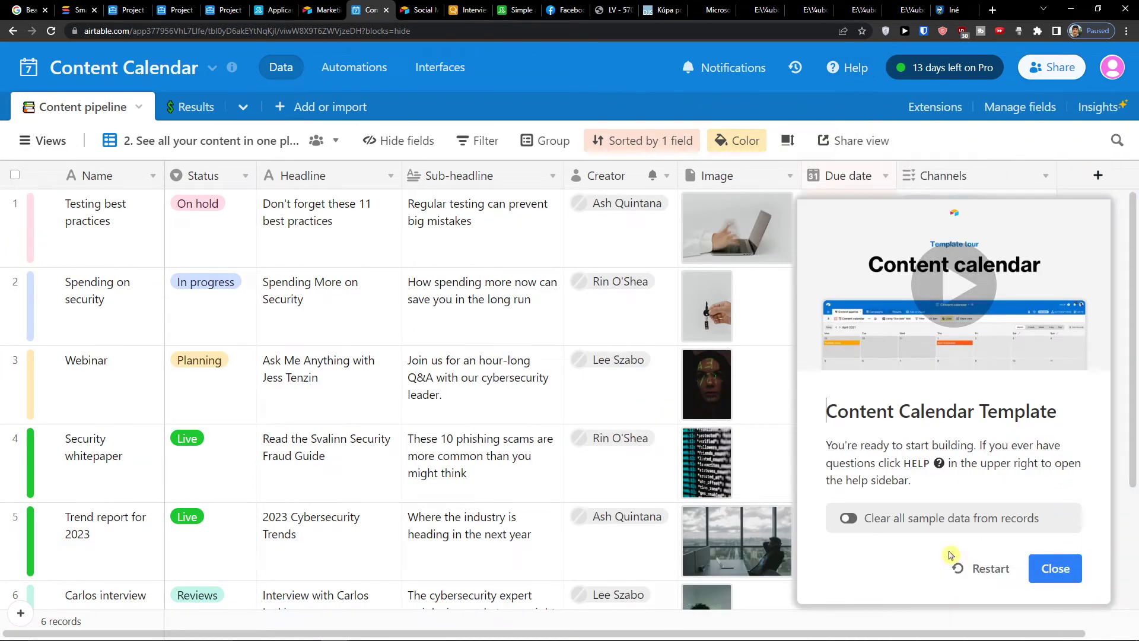
pyautogui.click(1055, 568)
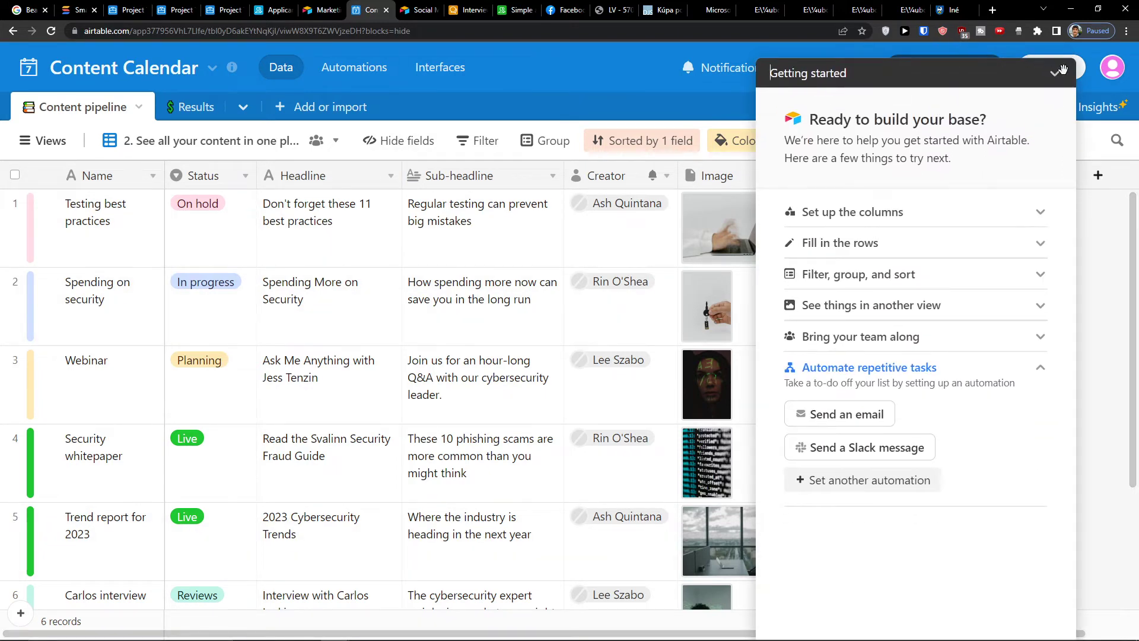
pyautogui.click(1055, 74)
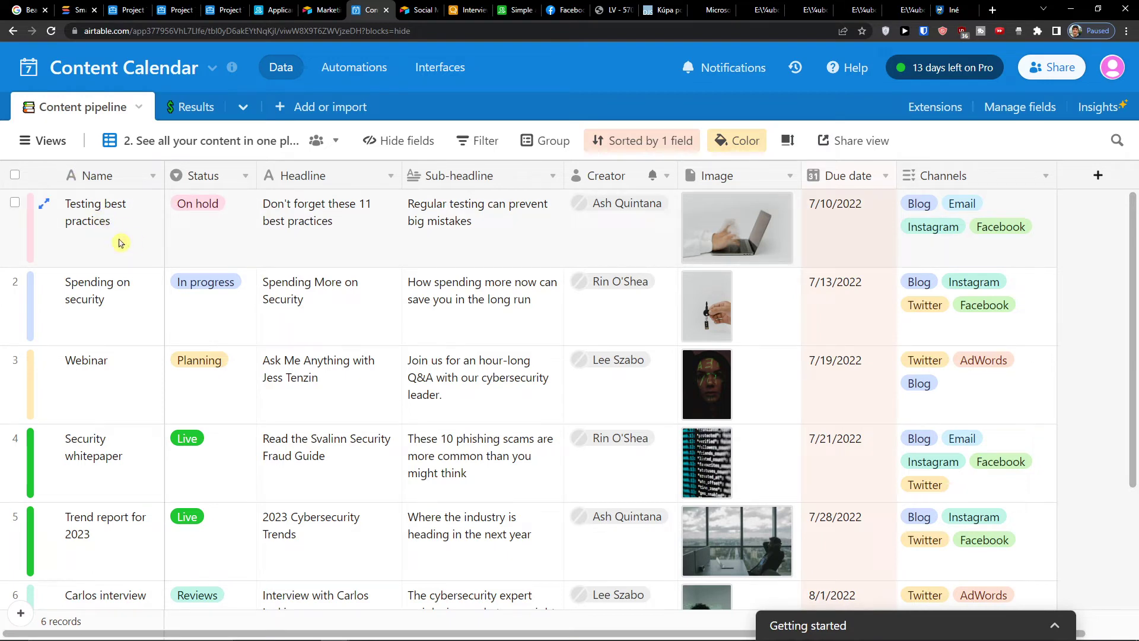
# - Change Testing best practices' due date from 7/10/2022 to 7/20/2022
pyautogui.click(327, 226)
pyautogui.click(327, 226)
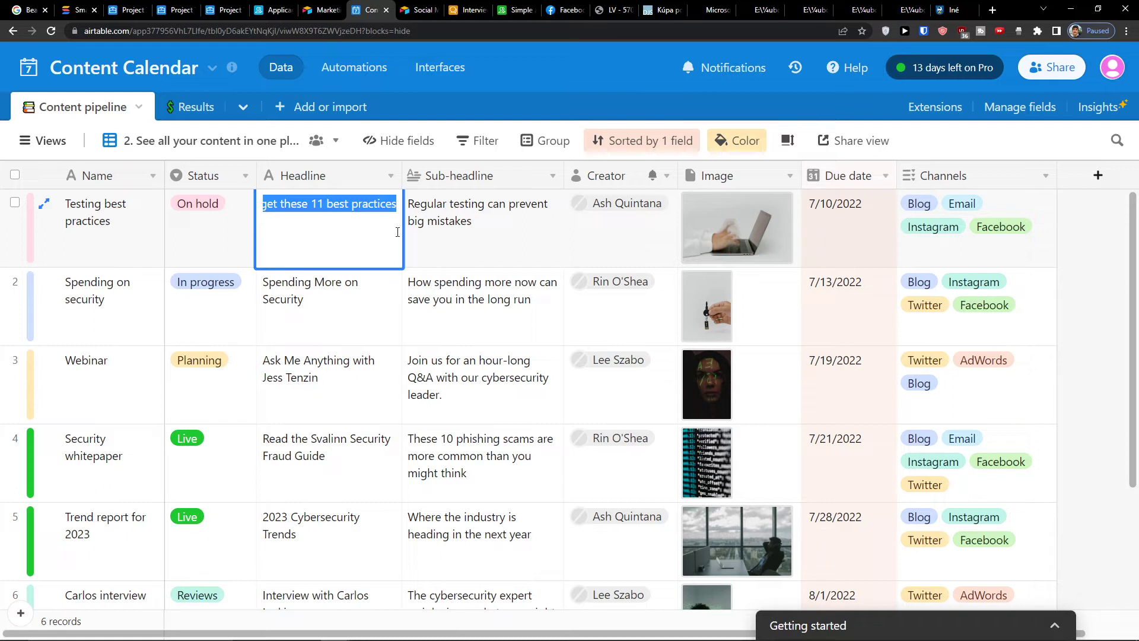
pyautogui.click(407, 222)
pyautogui.click(409, 232)
pyautogui.click(649, 233)
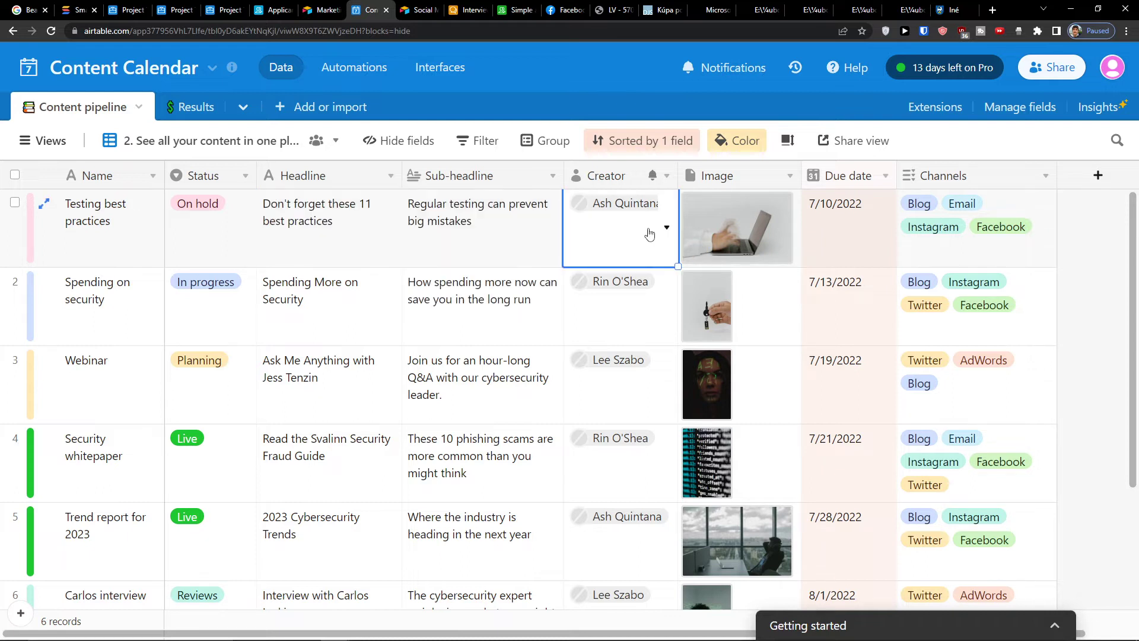
pyautogui.click(735, 230)
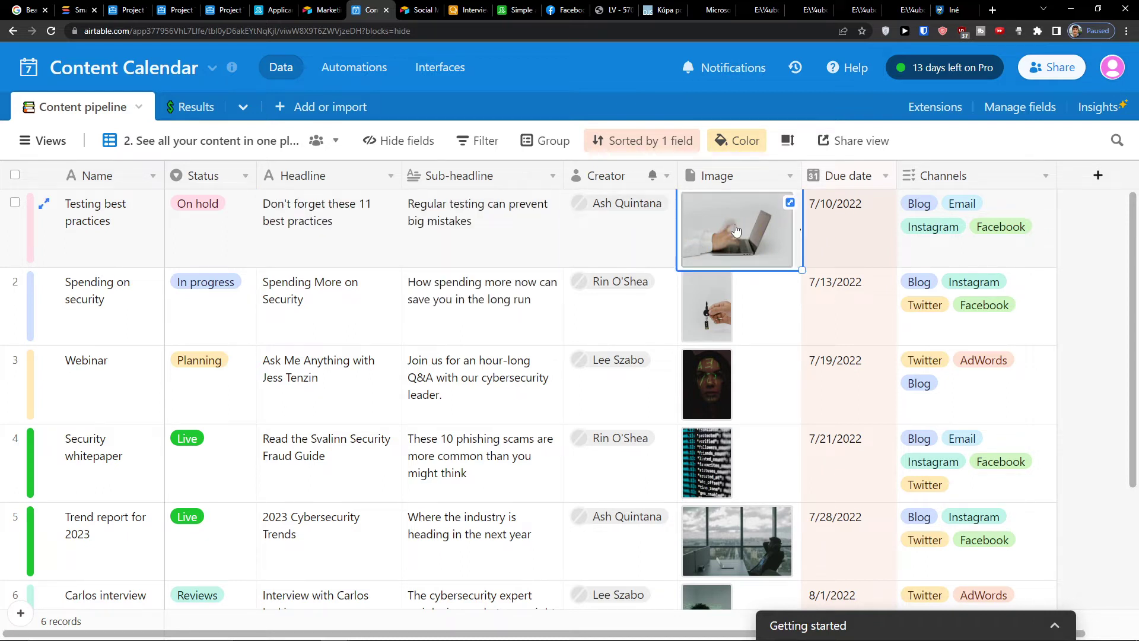
pyautogui.click(872, 211)
pyautogui.click(871, 211)
pyautogui.click(904, 356)
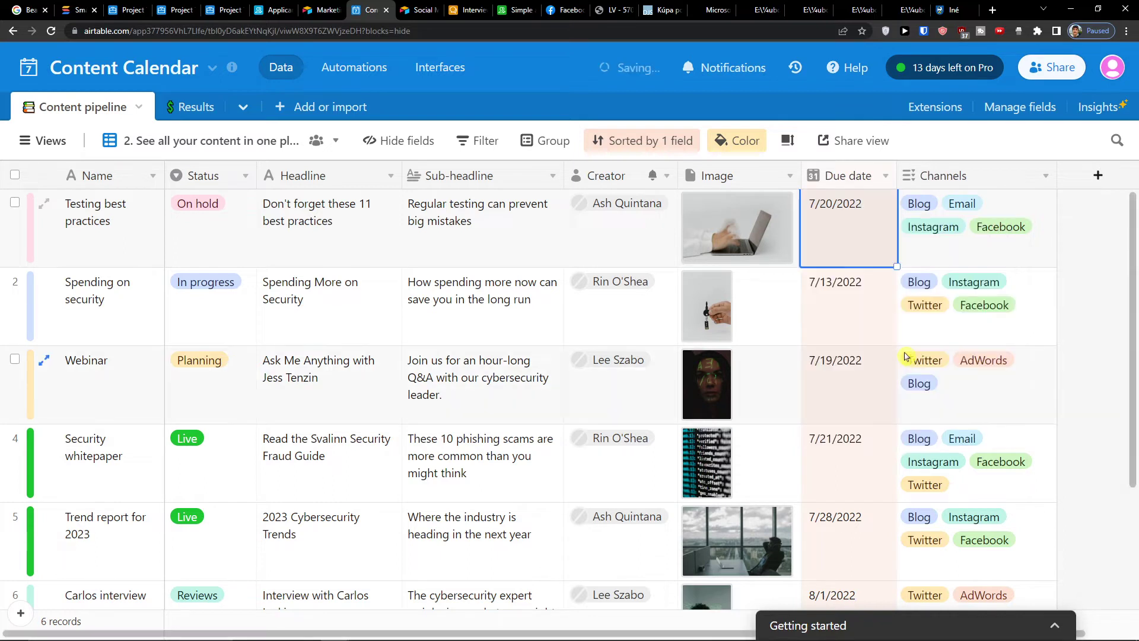
pyautogui.click(973, 264)
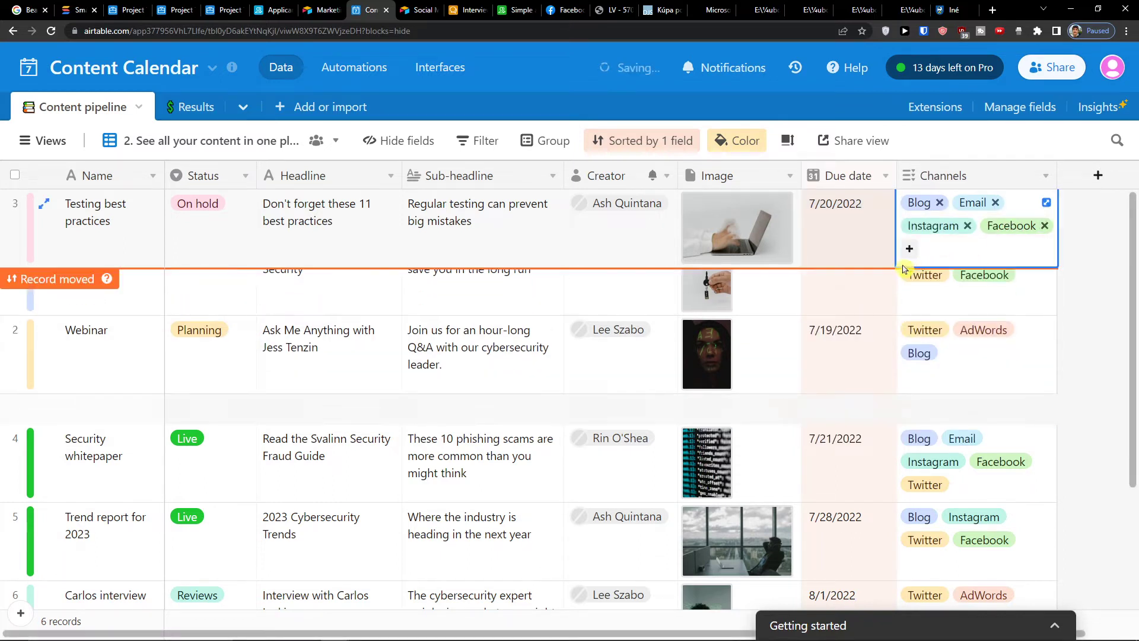
pyautogui.click(833, 249)
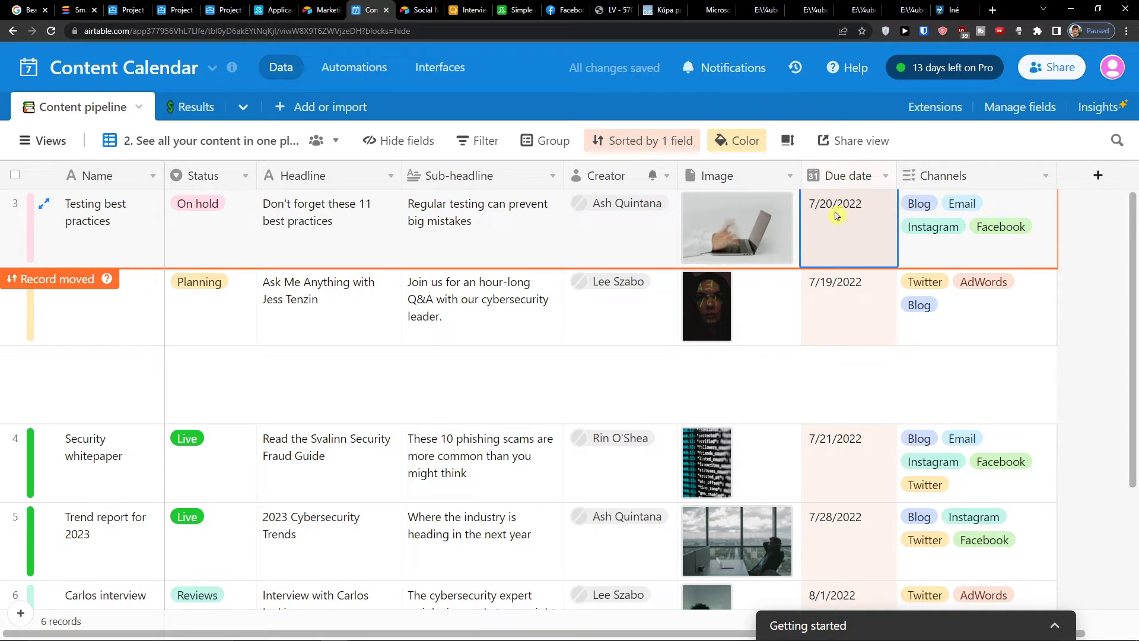
# - Turn off automatic sorting by Due date and apply the sort once
pyautogui.click(646, 141)
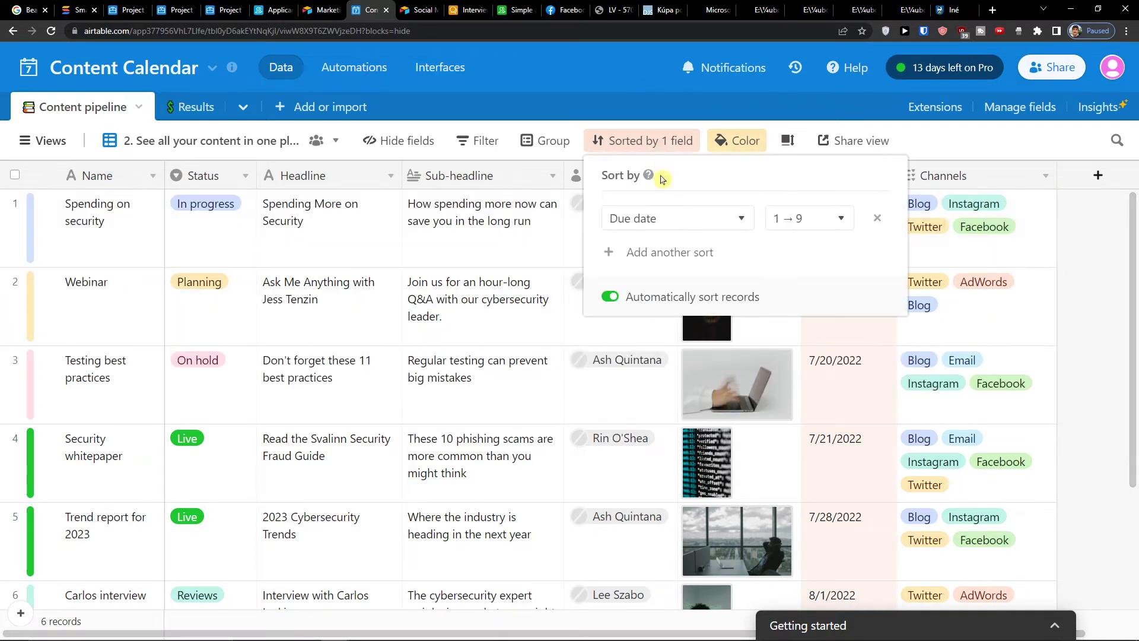
pyautogui.click(611, 296)
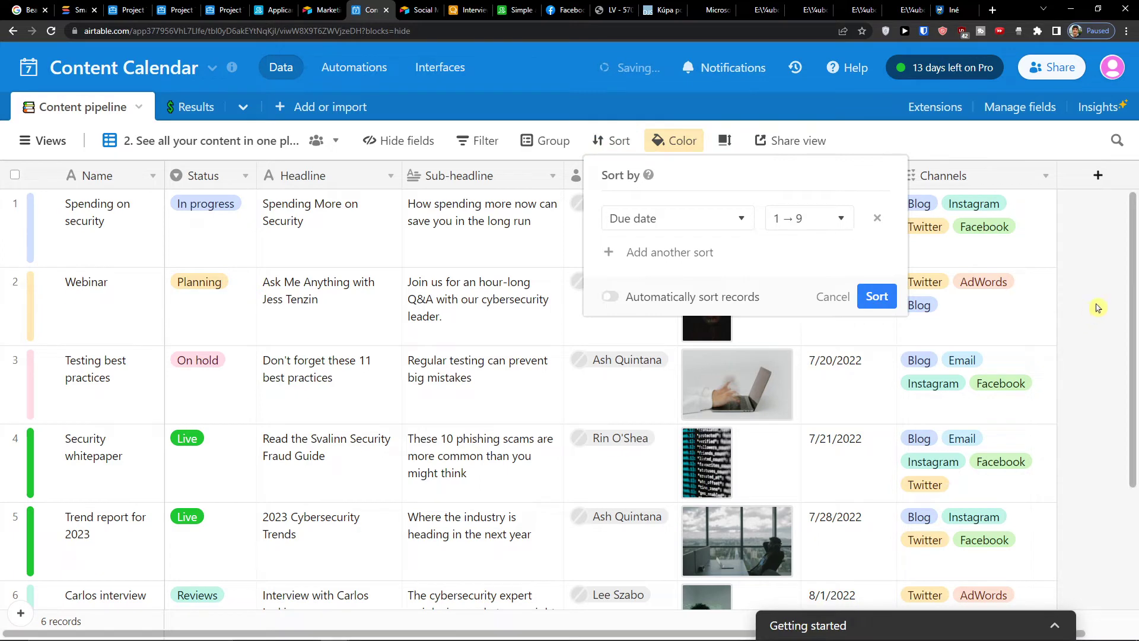
pyautogui.click(1044, 293)
pyautogui.click(799, 298)
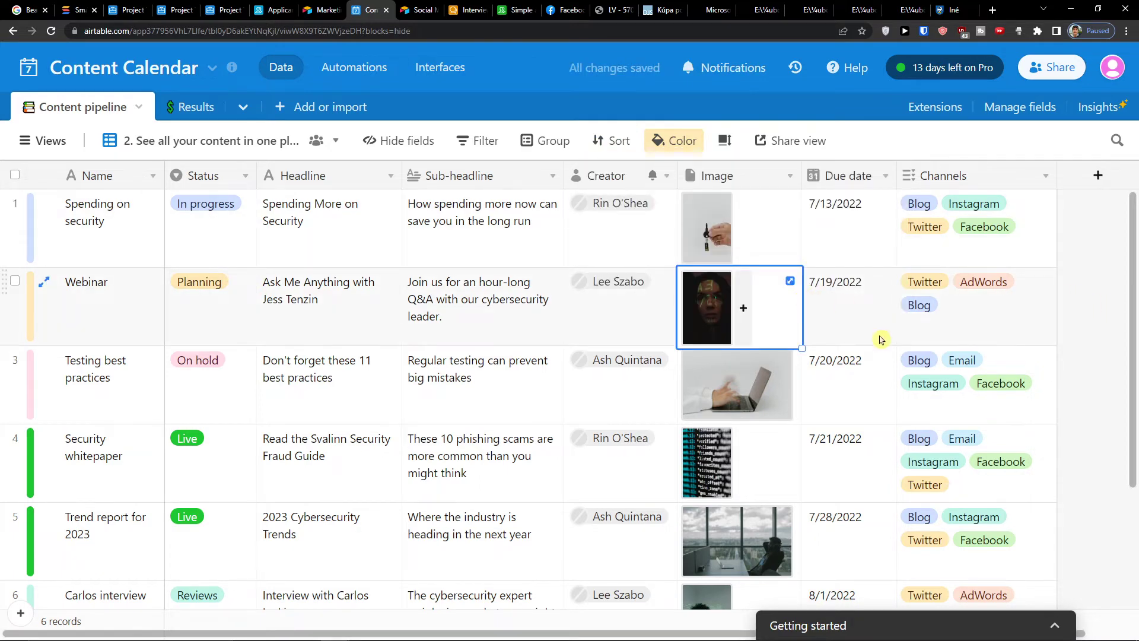
# - Check the first record's status, leaving it In progress, and the Webinar and Testing best practices channels
pyautogui.scroll(-2, 877, 335)
pyautogui.scroll(2, 877, 332)
pyautogui.click(206, 233)
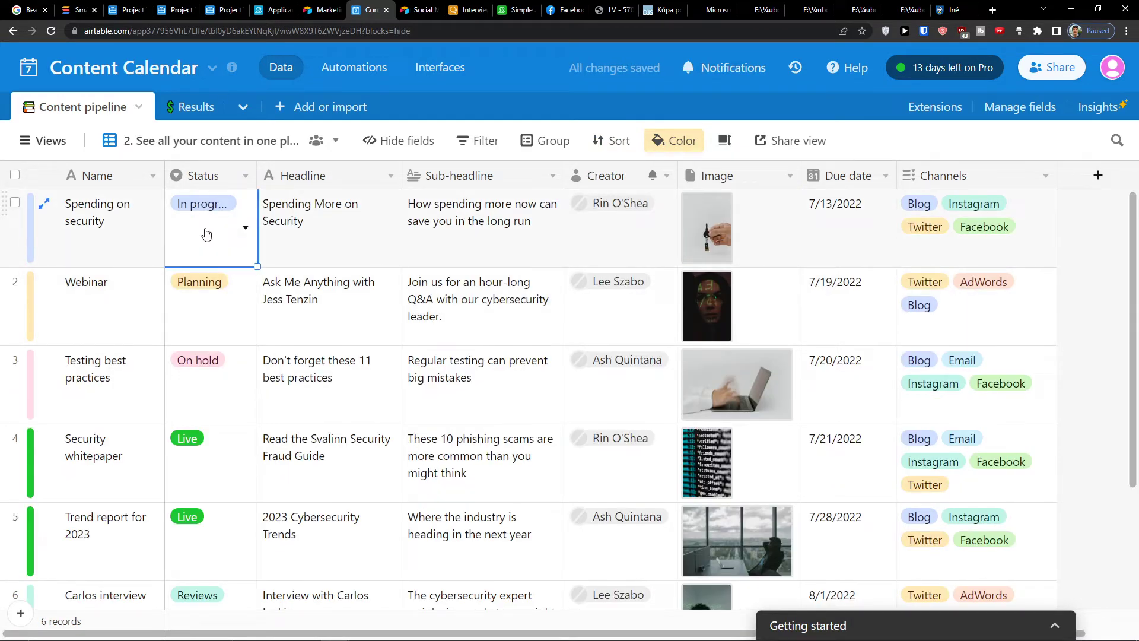
pyautogui.click(206, 233)
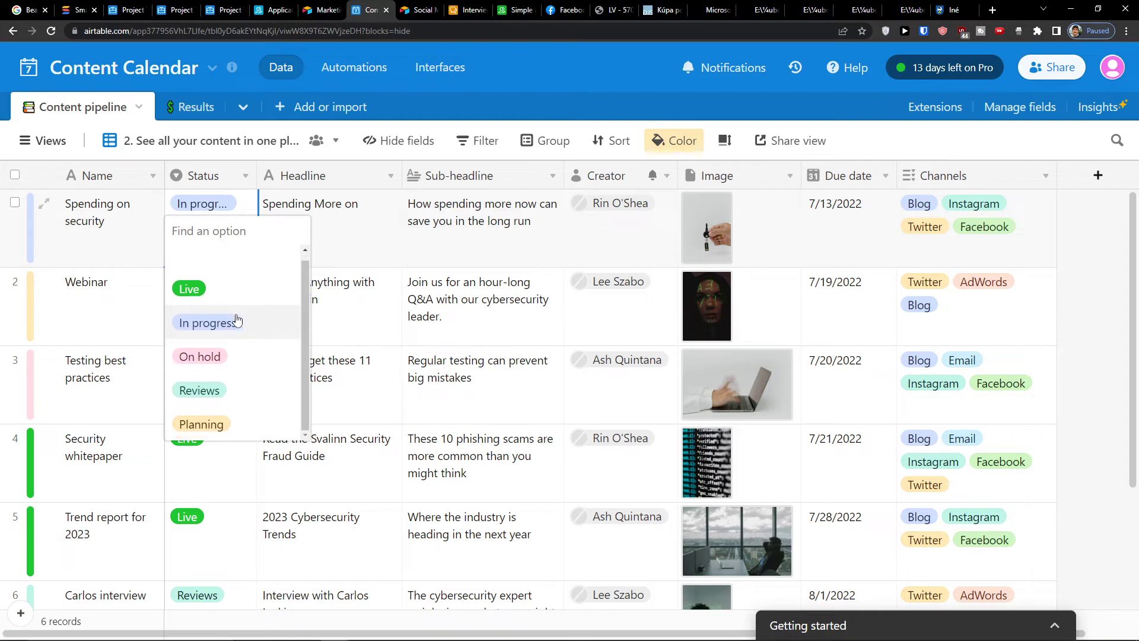
pyautogui.click(934, 254)
pyautogui.click(977, 331)
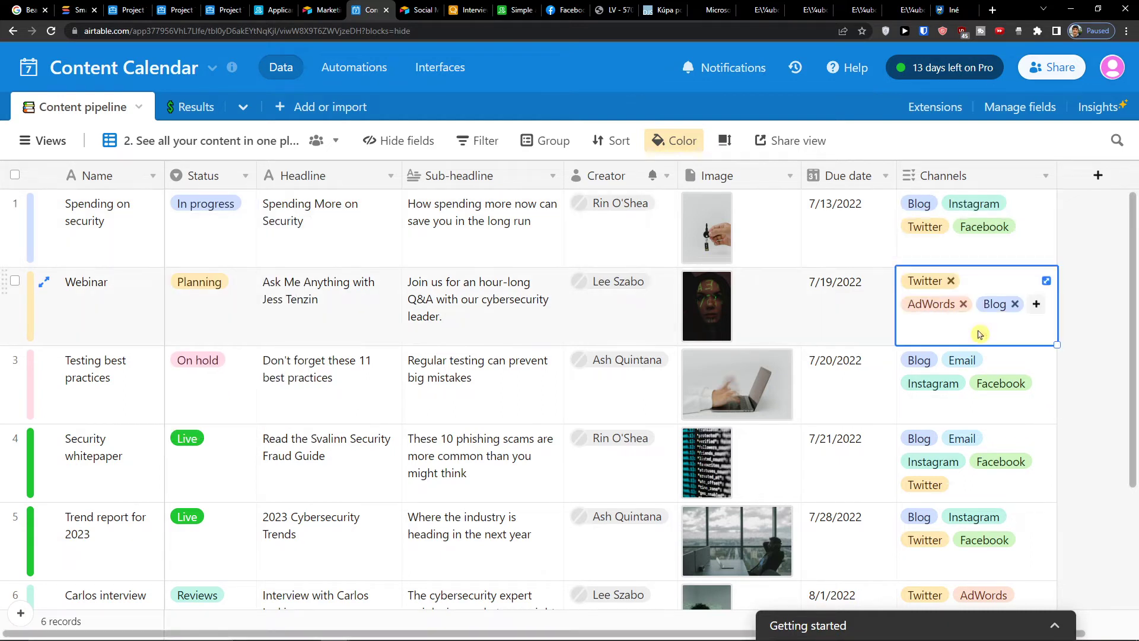
pyautogui.click(956, 404)
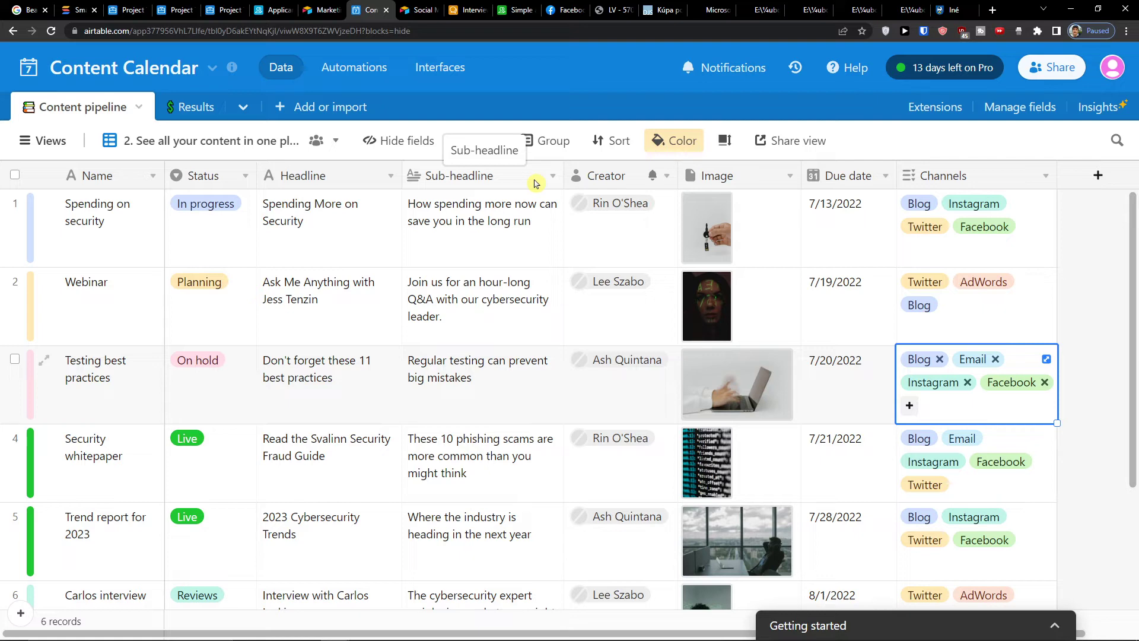
# - Browse the Content pipeline table's views, opening 'See author's workloads'
pyautogui.click(190, 106)
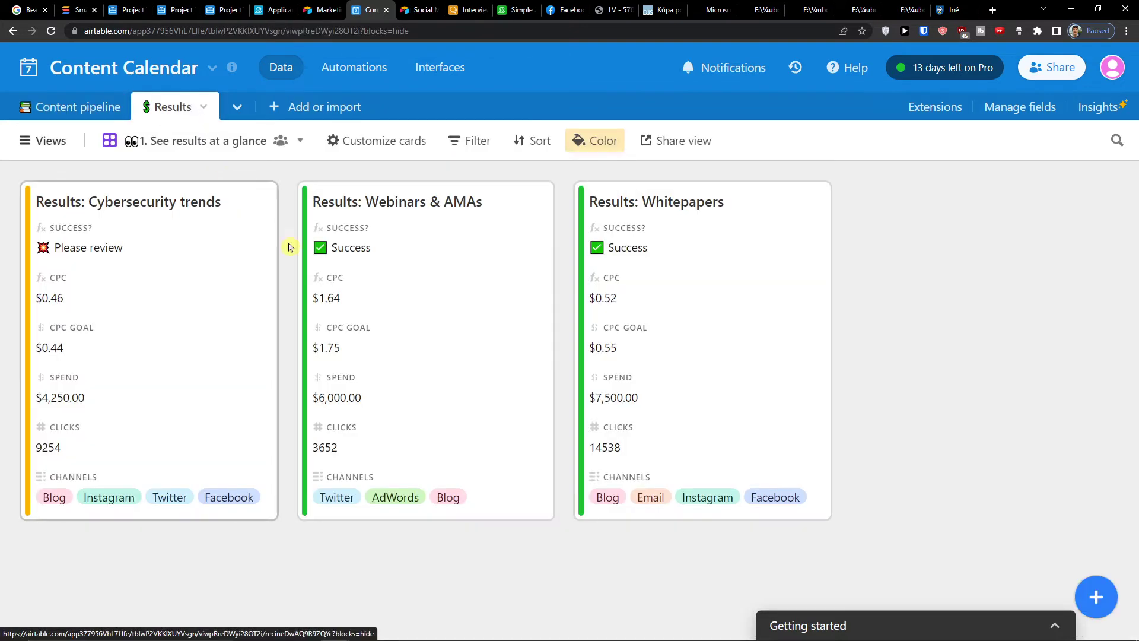
pyautogui.click(88, 106)
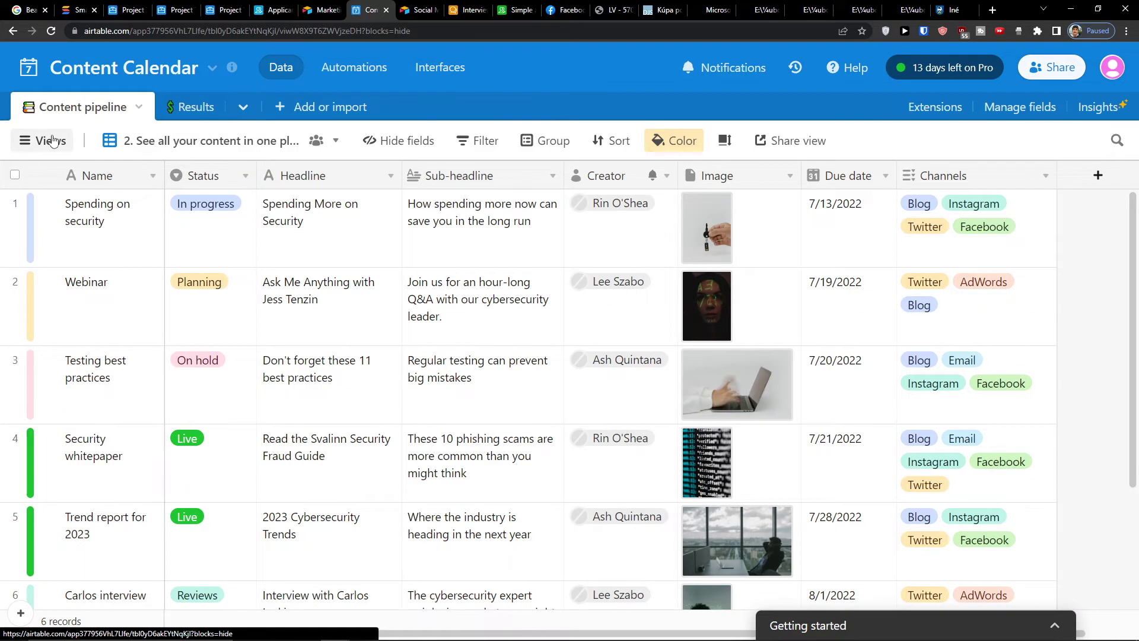
pyautogui.click(49, 140)
pyautogui.click(116, 280)
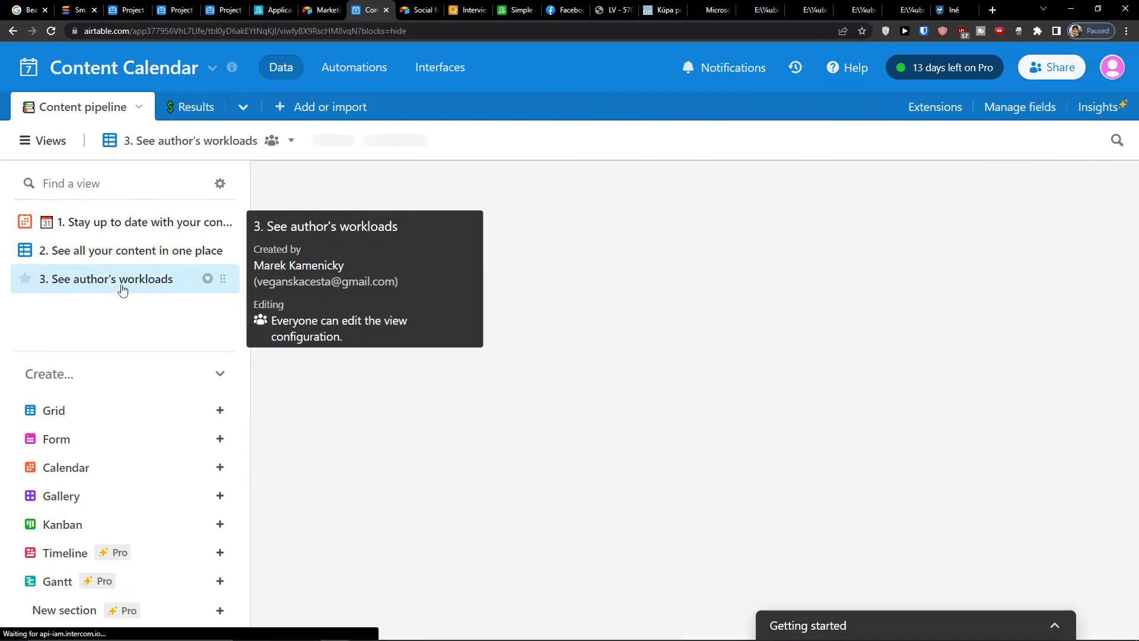
pyautogui.scroll(-2, 350, 298)
pyautogui.scroll(2, 350, 298)
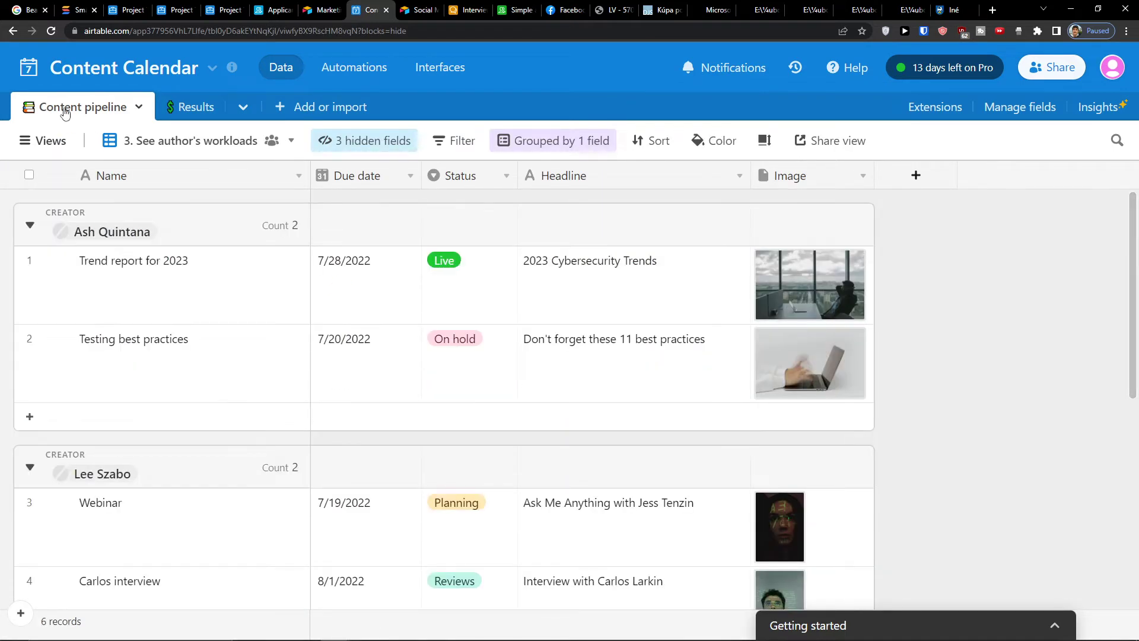
pyautogui.click(72, 116)
pyautogui.click(72, 121)
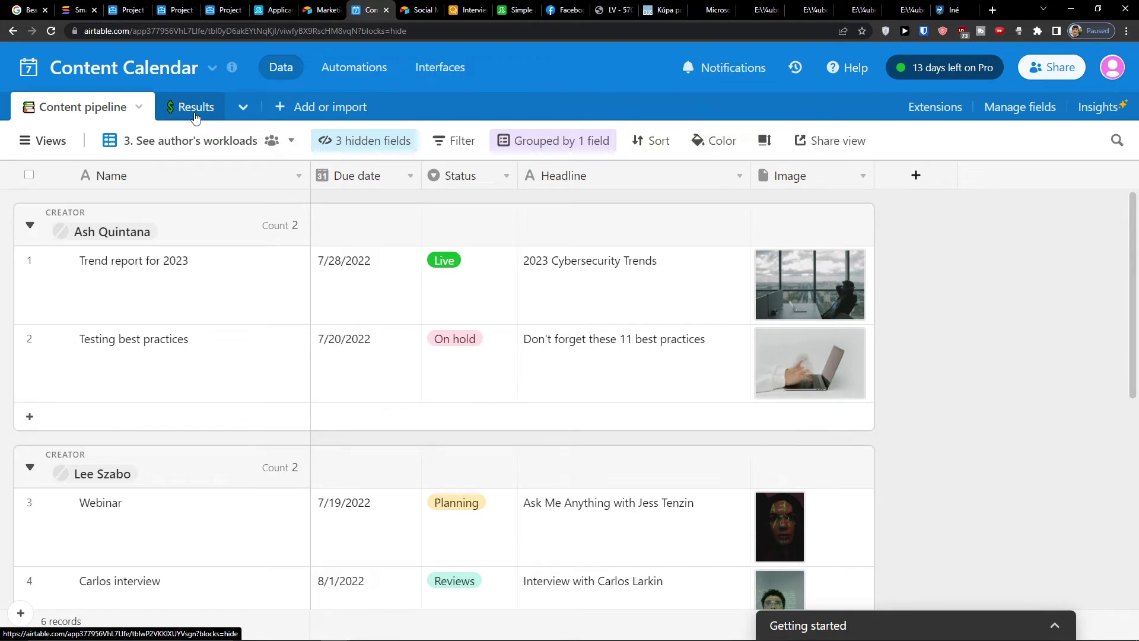
# - Show the Results table in the '2. Manage all campaign results' grid view
pyautogui.click(192, 111)
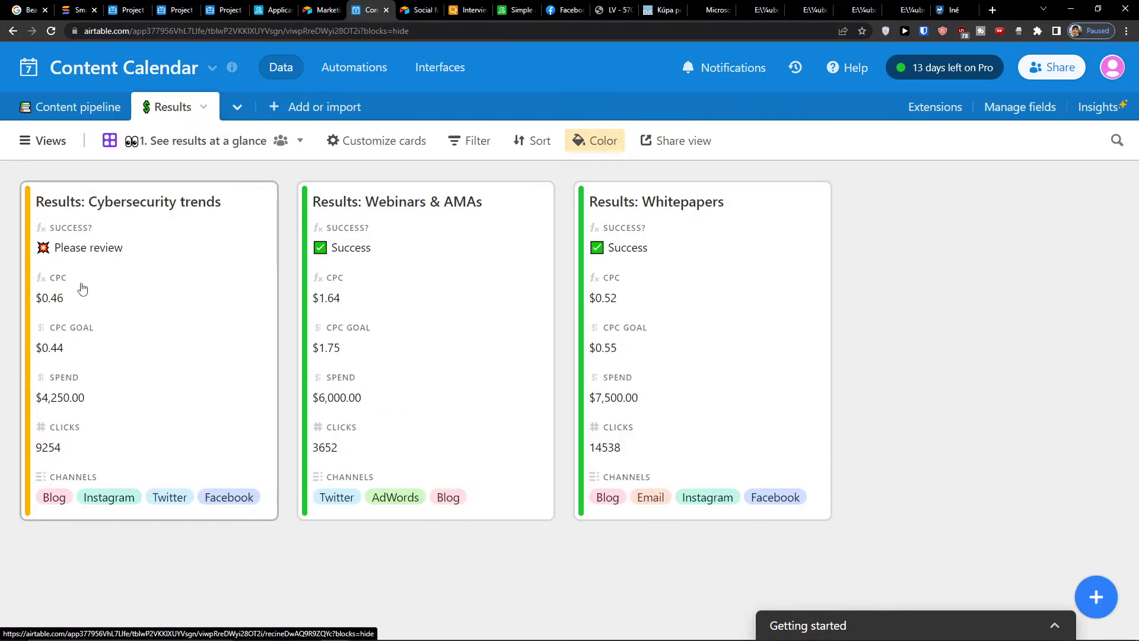
pyautogui.click(36, 140)
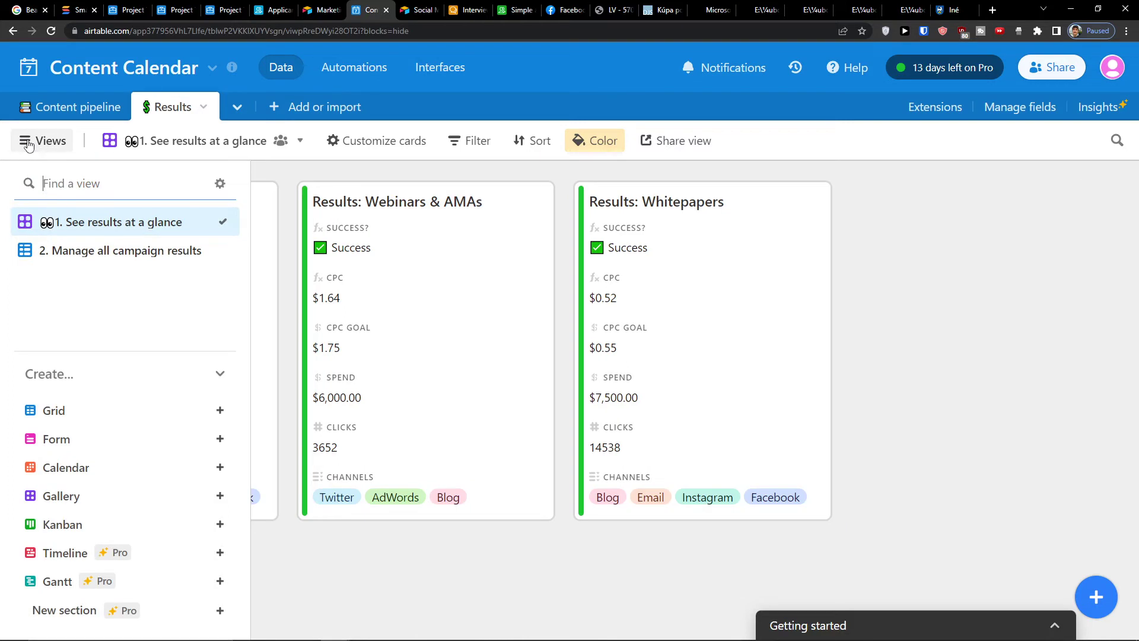
pyautogui.click(93, 254)
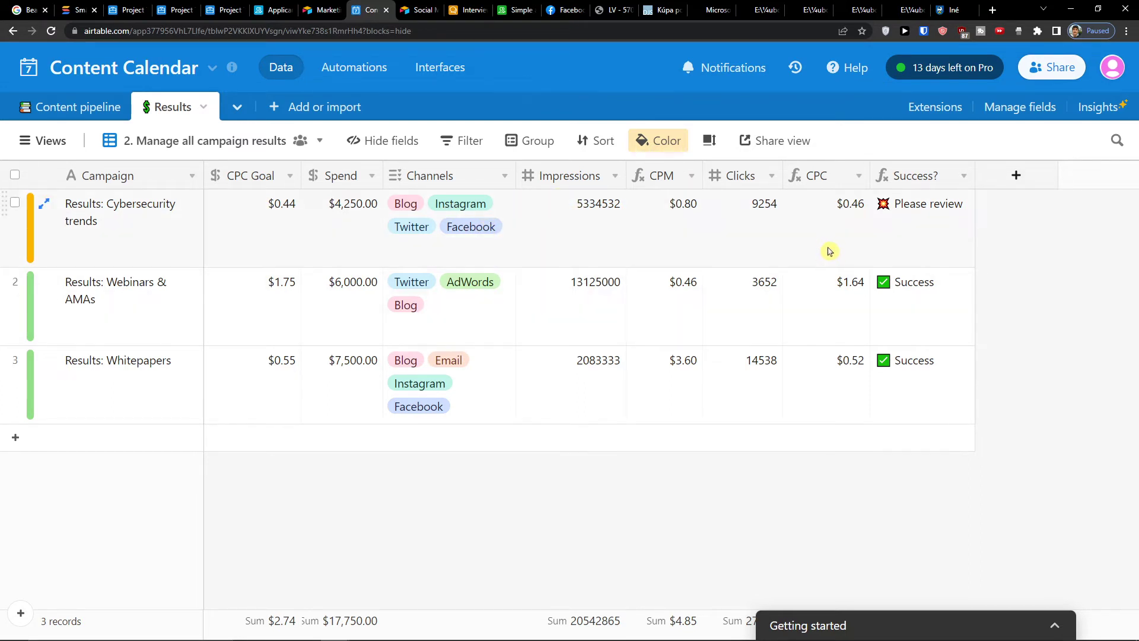
pyautogui.click(369, 68)
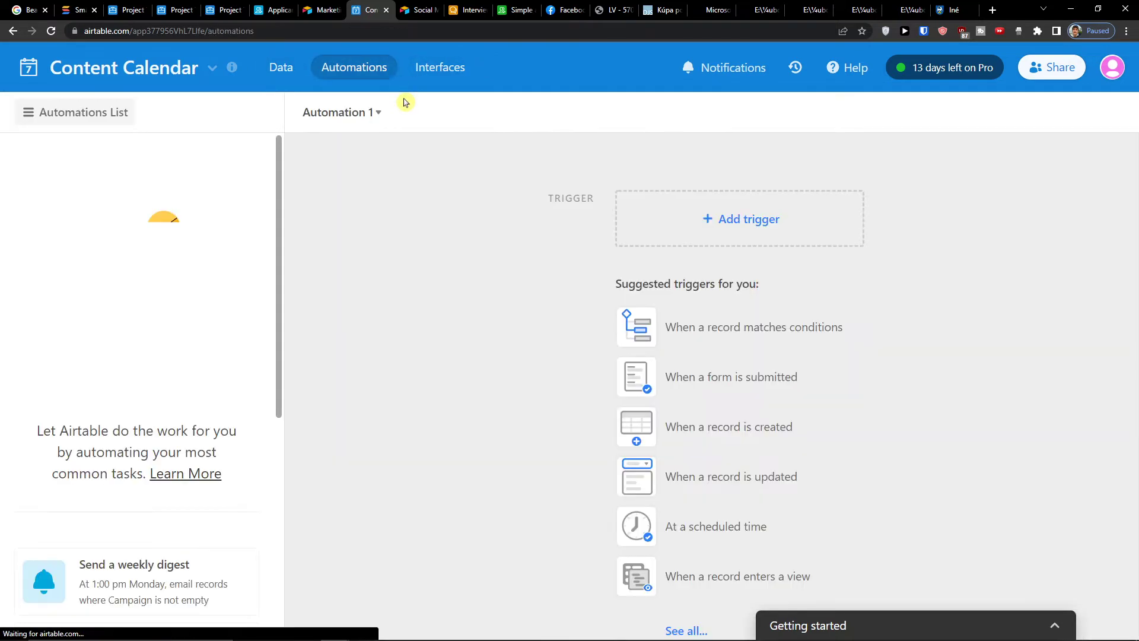
# - Browse the suggested triggers for Automation 1
pyautogui.click(712, 238)
pyautogui.scroll(-3, 808, 338)
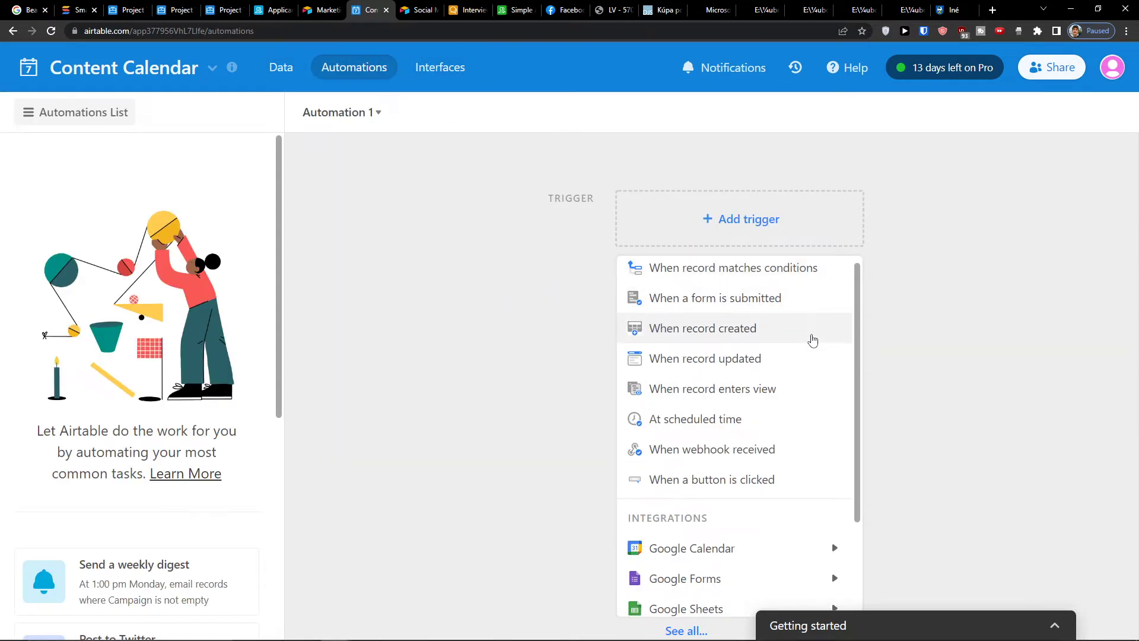
pyautogui.moveTo(757, 468)
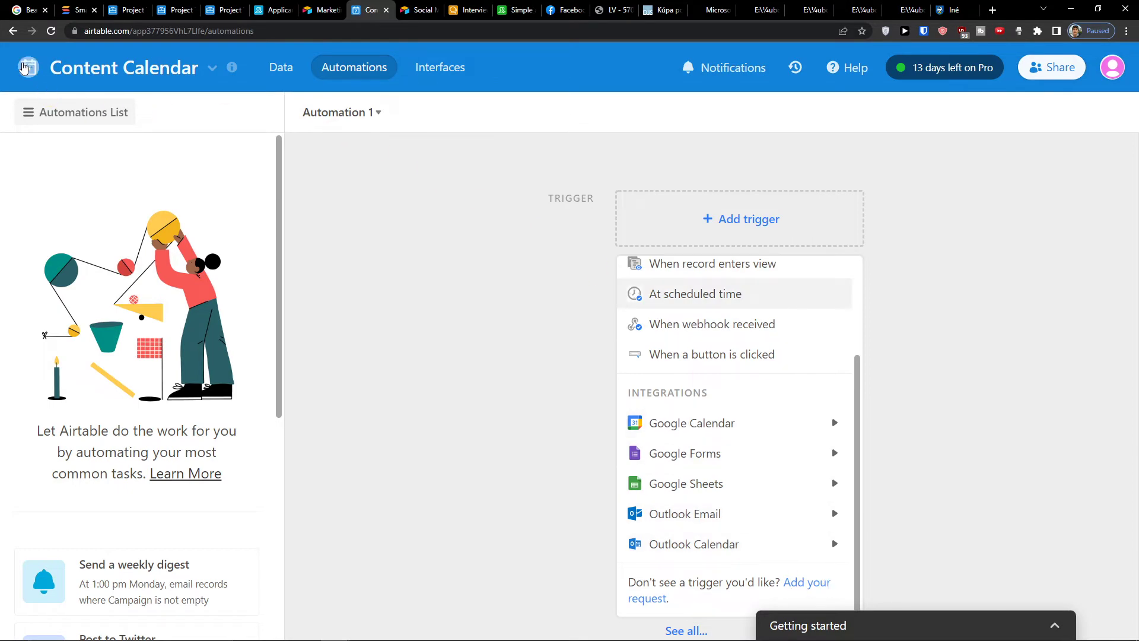
# - Return to the grid, collapse Getting started, and look at the Content pipeline view options
pyautogui.click(20, 34)
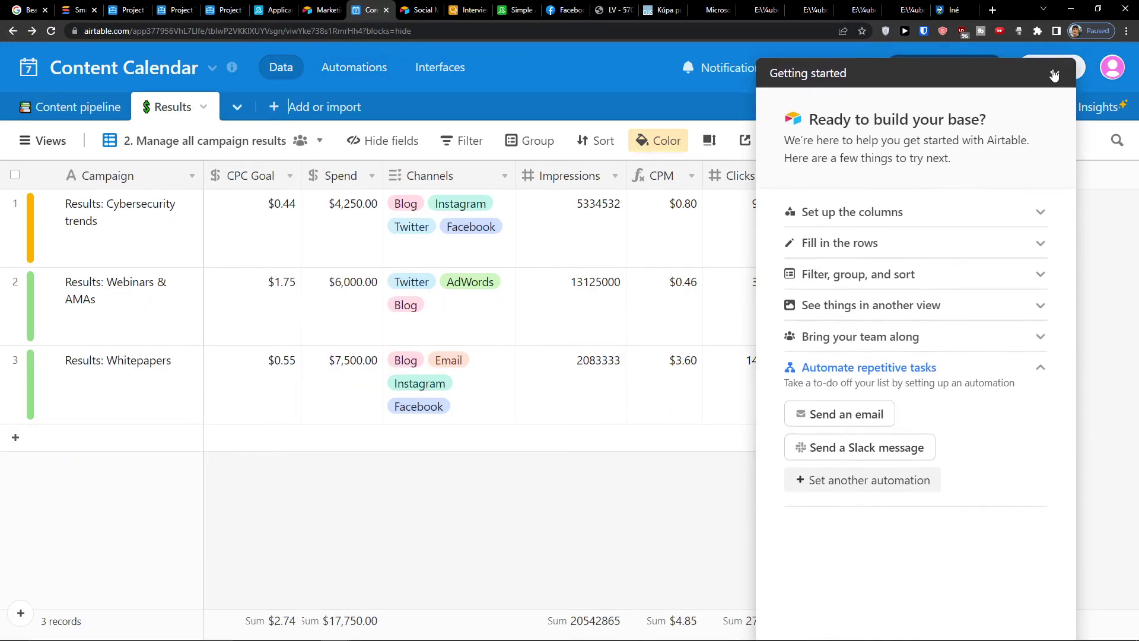
pyautogui.click(1054, 70)
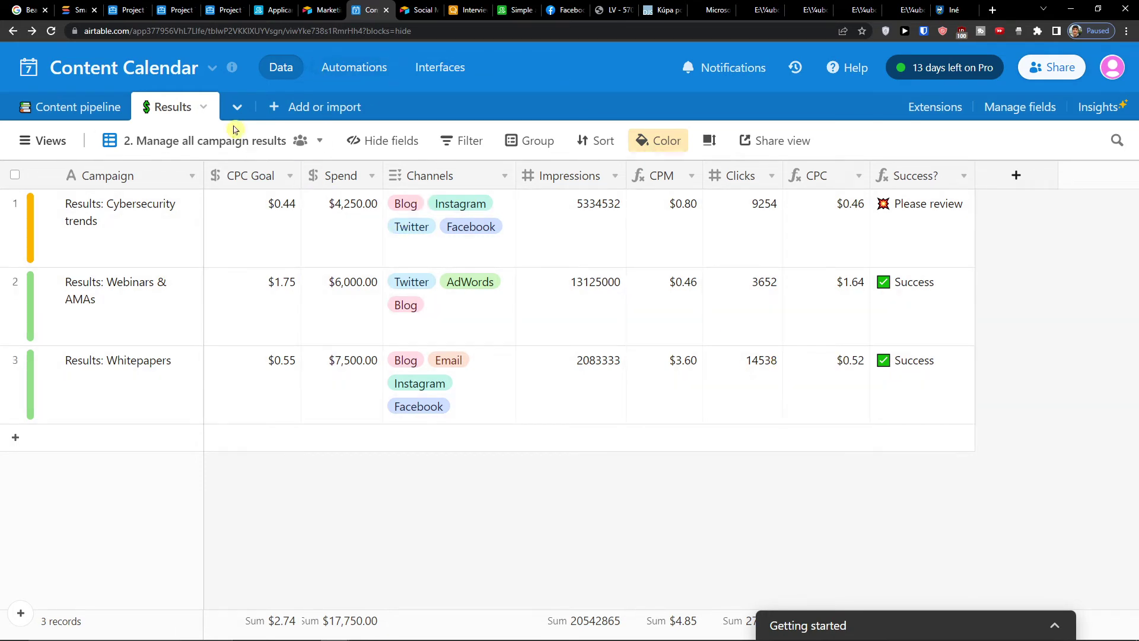
pyautogui.click(58, 109)
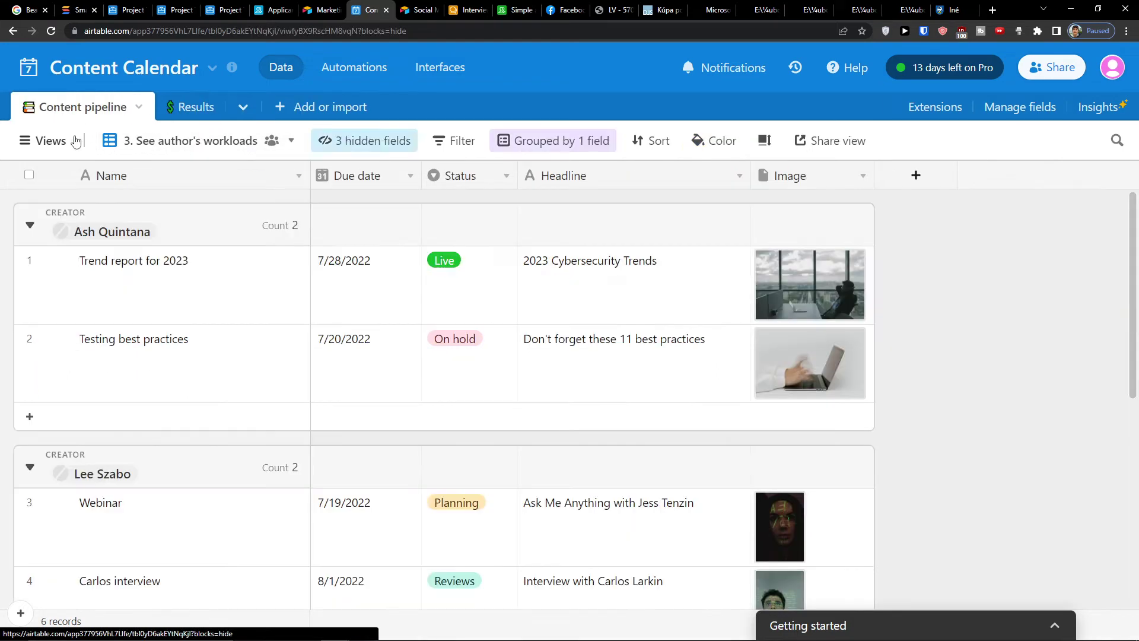
pyautogui.click(145, 144)
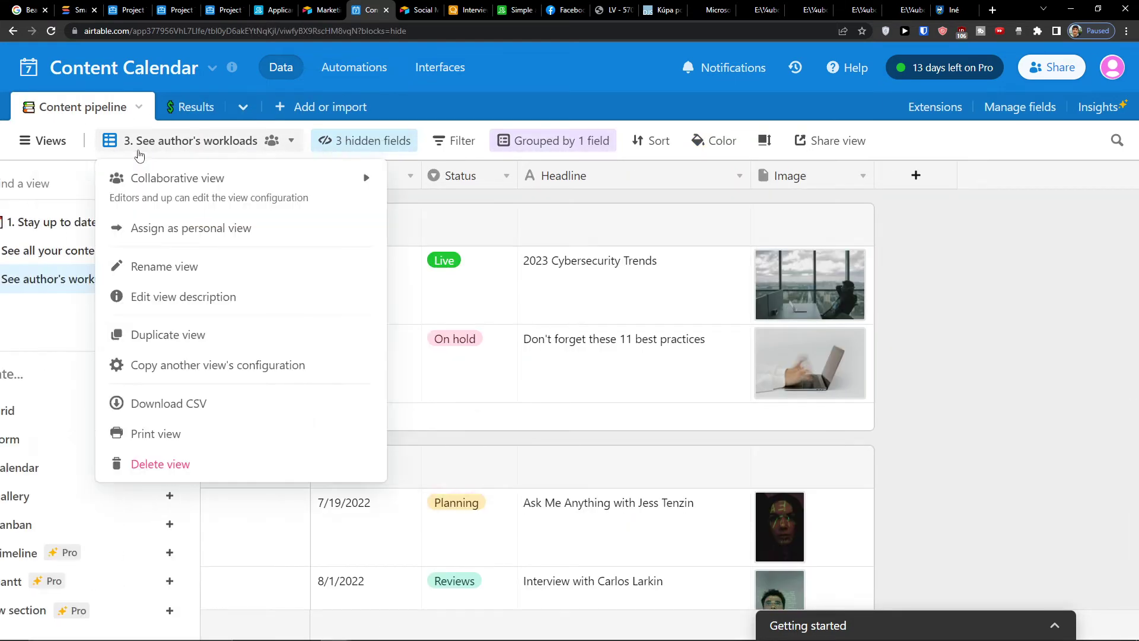
pyautogui.press('Escape')
# - Add the Social Media Calendar template as a base in the trial workspace, then return to Marketing templates
pyautogui.click(418, 10)
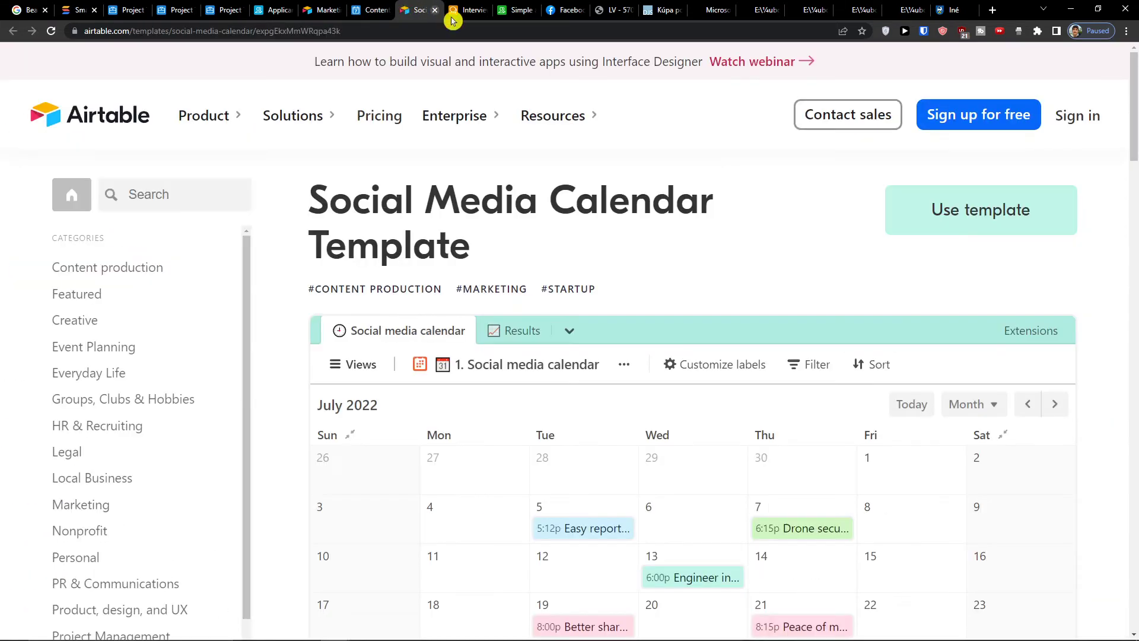
pyautogui.scroll(-1, 758, 274)
pyautogui.scroll(1, 647, 260)
pyautogui.click(946, 211)
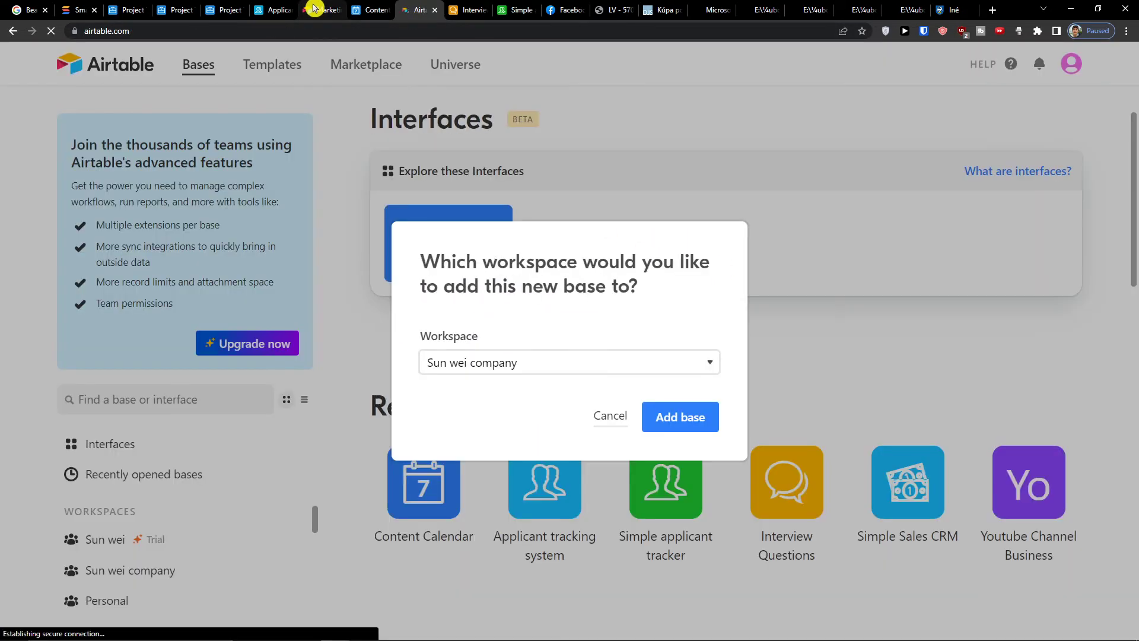
pyautogui.click(636, 367)
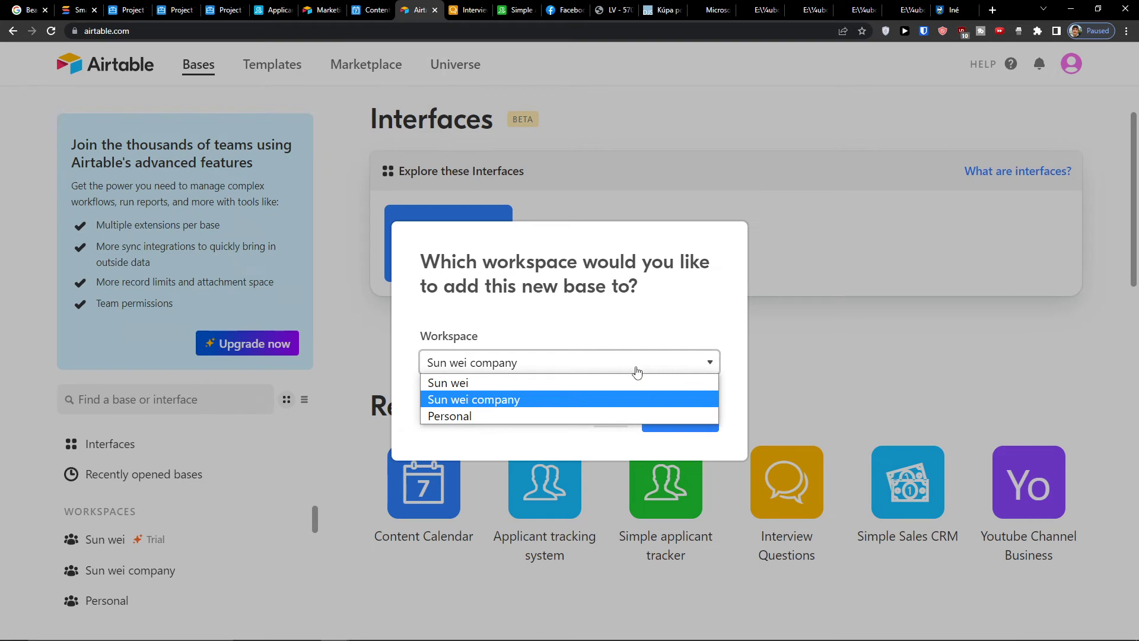
pyautogui.click(563, 387)
pyautogui.click(666, 419)
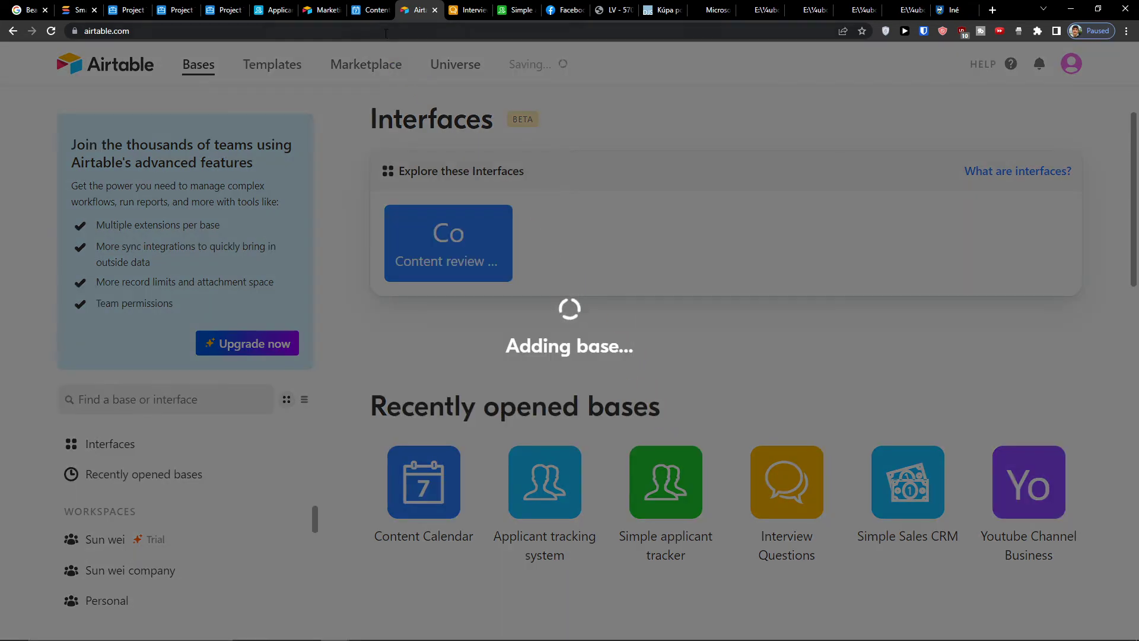
pyautogui.click(342, 6)
pyautogui.scroll(-9, 427, 305)
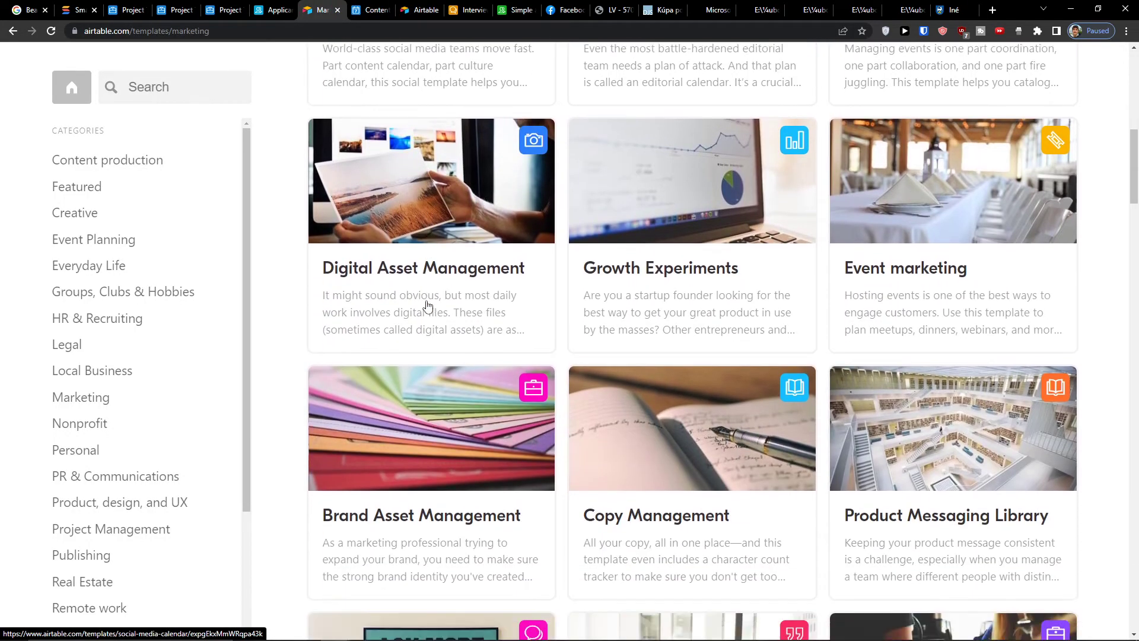
# - Switch to the new Social Media Calendar base and dismiss its tour, side panel and Getting started guide
pyautogui.scroll(-10, 427, 305)
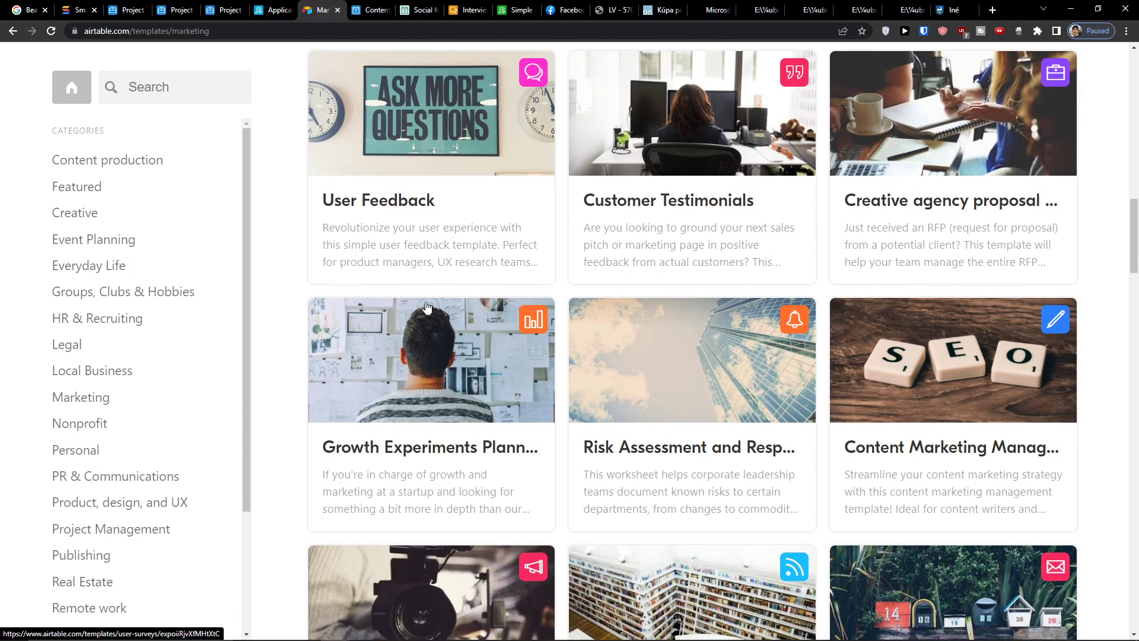
pyautogui.scroll(-2, 427, 306)
pyautogui.hotkey('ctrl', 'Tab')
pyautogui.hotkey('ctrl', 'Tab')
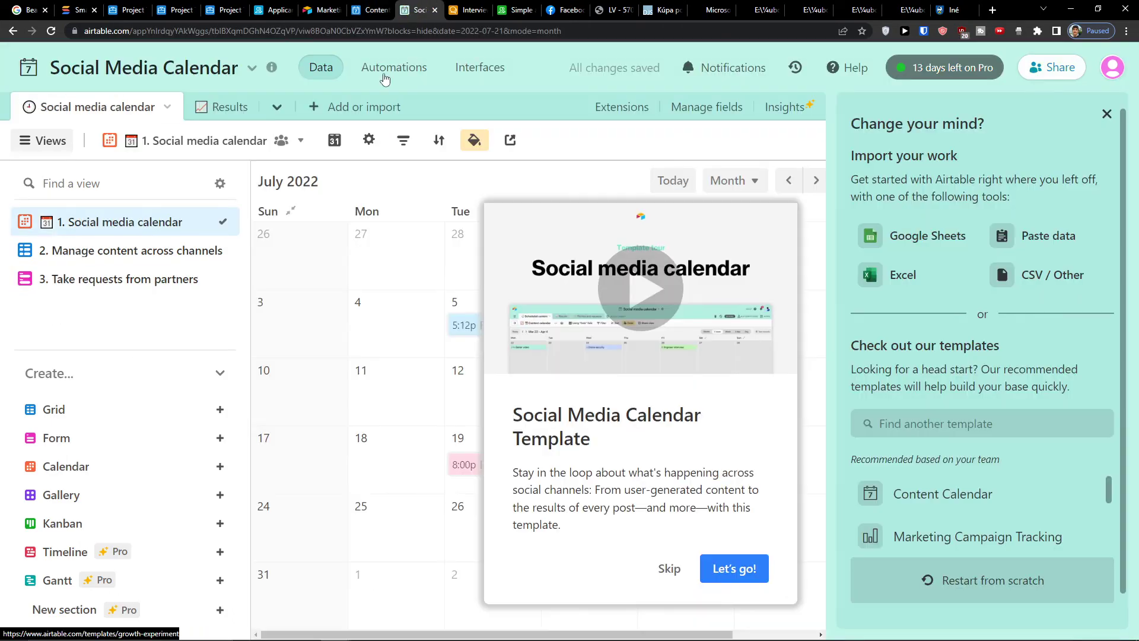
pyautogui.click(669, 568)
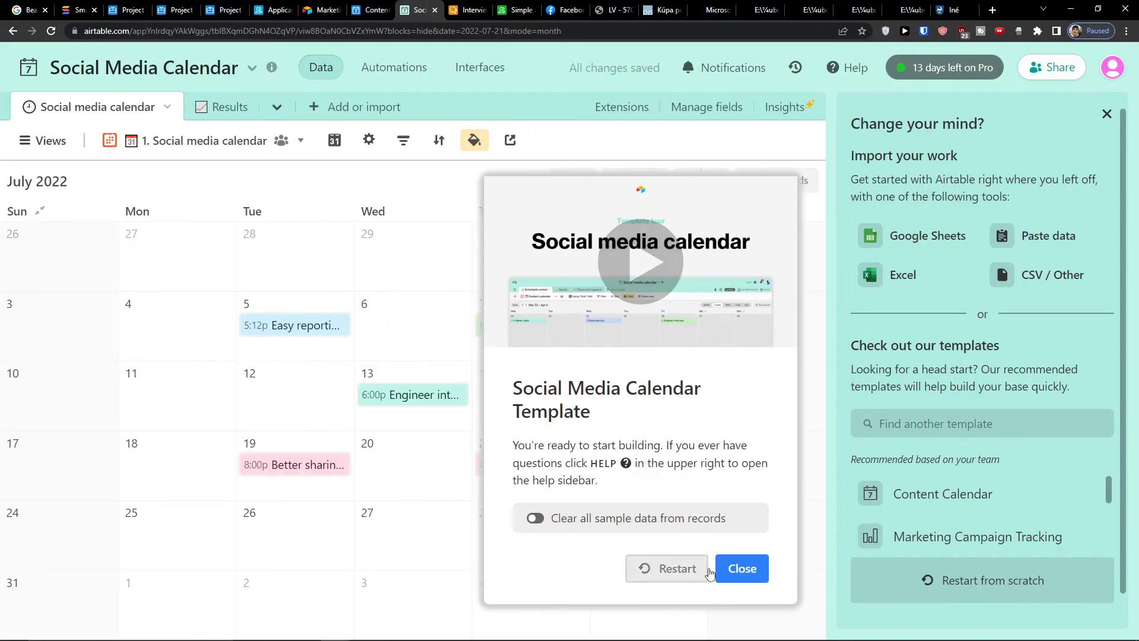
pyautogui.click(736, 563)
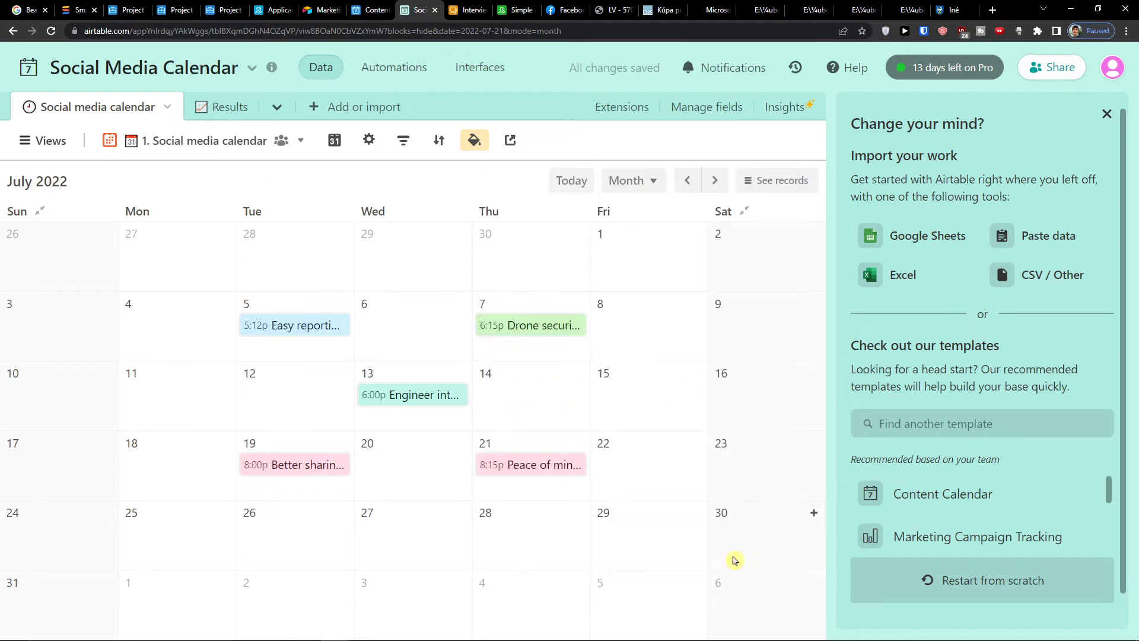
pyautogui.click(1106, 115)
pyautogui.click(48, 142)
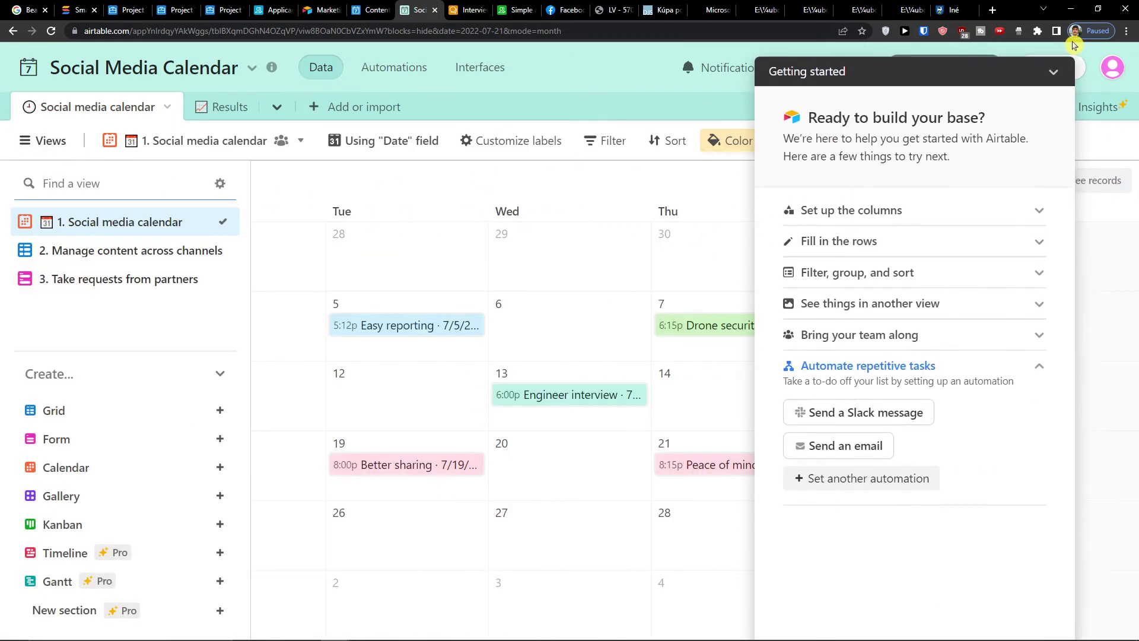
pyautogui.click(1053, 72)
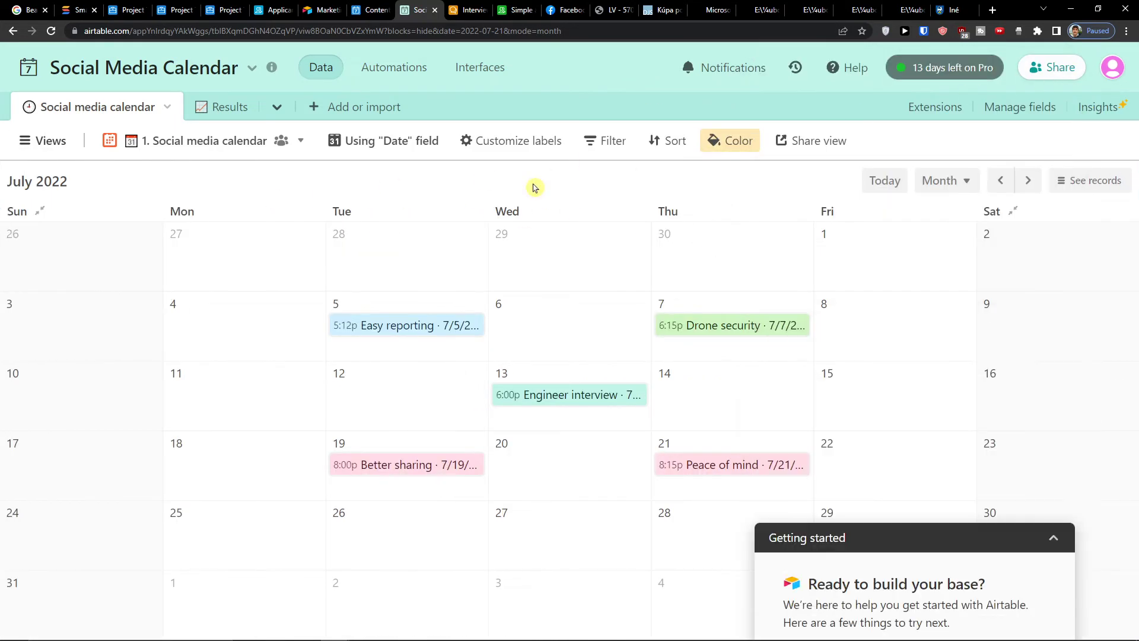
pyautogui.click(44, 142)
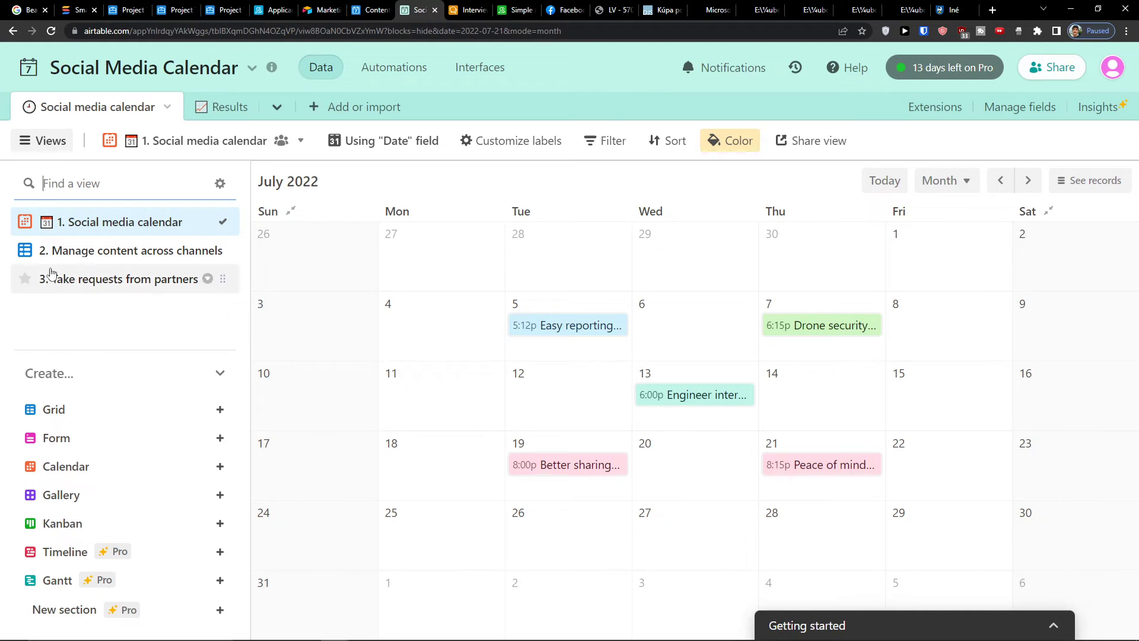
# - In '2. Manage content across channels', add a 'Youtube video' record dated 8/24/2022 with status In progress
pyautogui.click(68, 254)
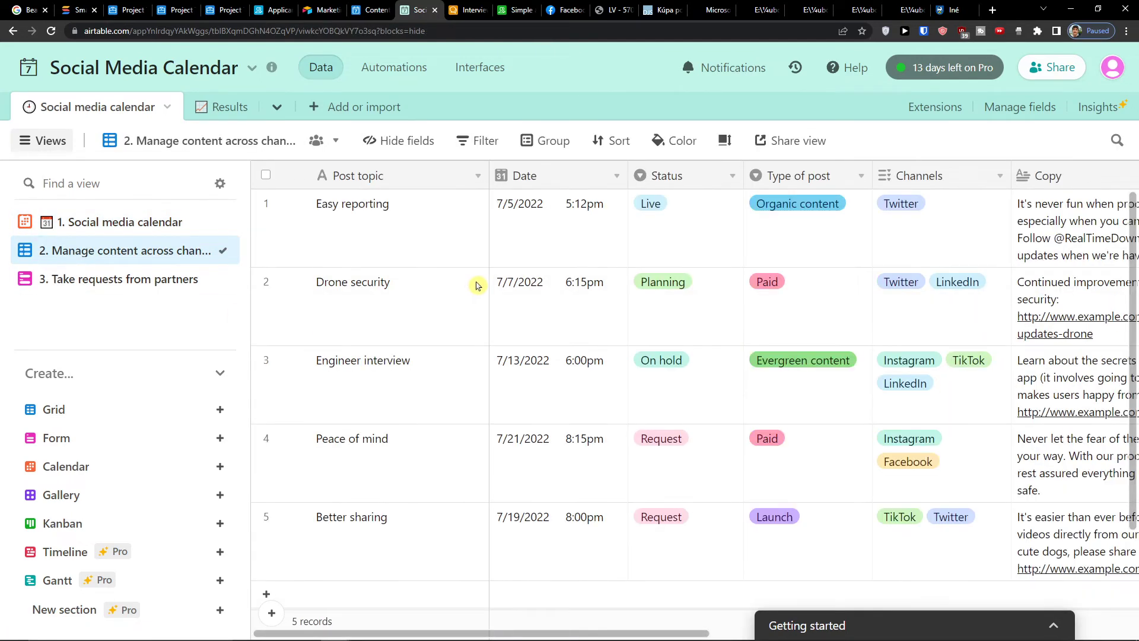
pyautogui.scroll(-2, 470, 399)
pyautogui.click(380, 487)
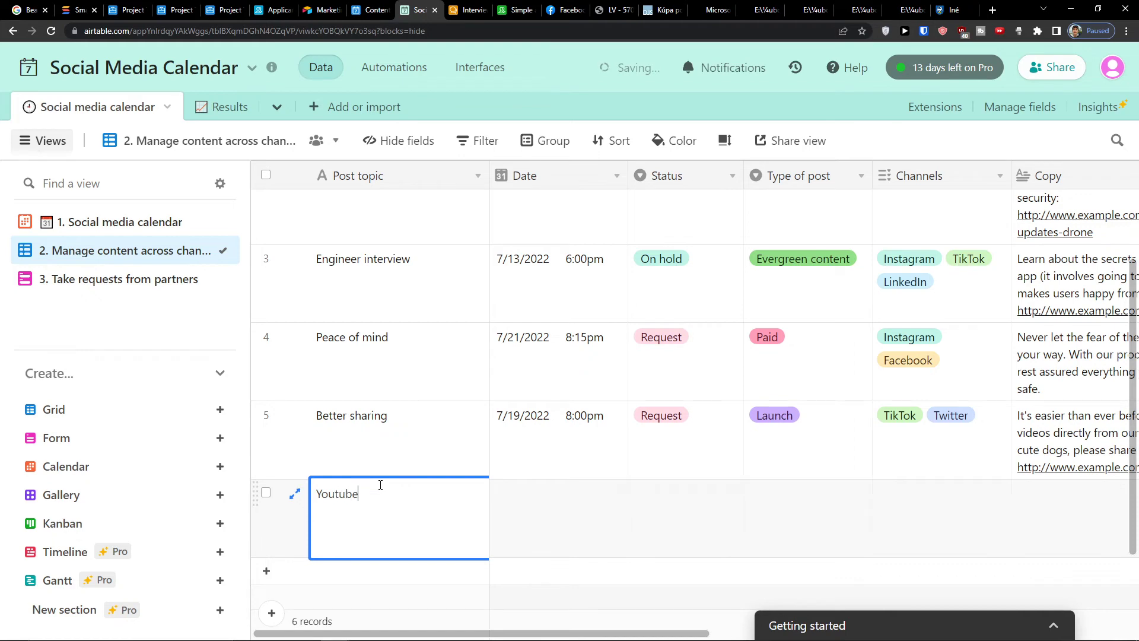
pyautogui.write('Youtube video')
pyautogui.click(534, 534)
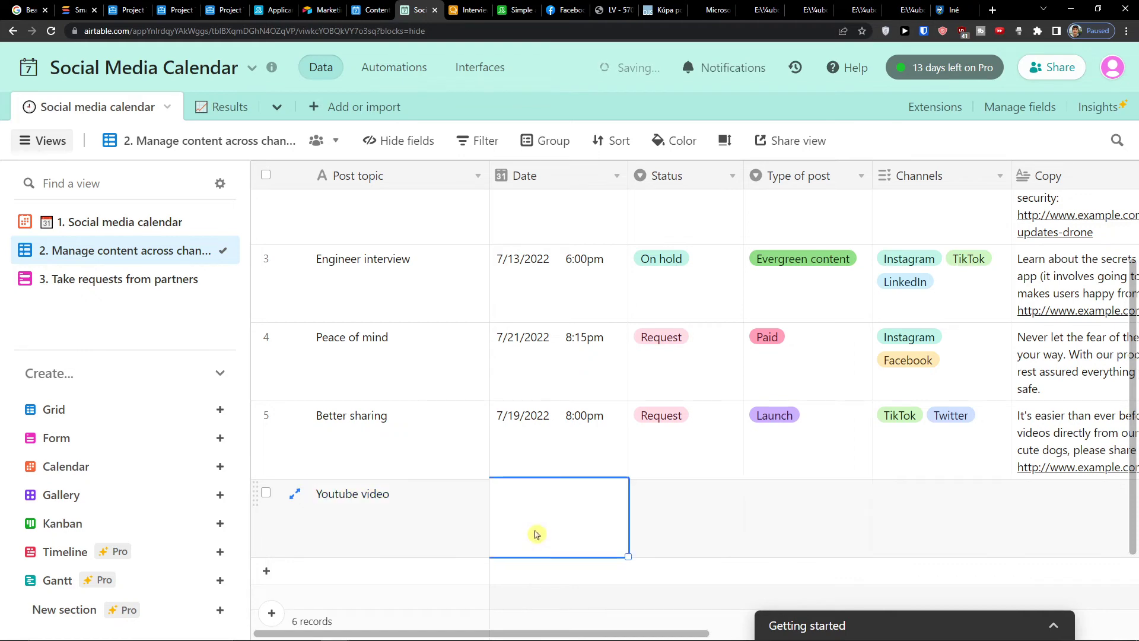
pyautogui.click(538, 502)
pyautogui.click(601, 410)
pyautogui.doubleClick(673, 492)
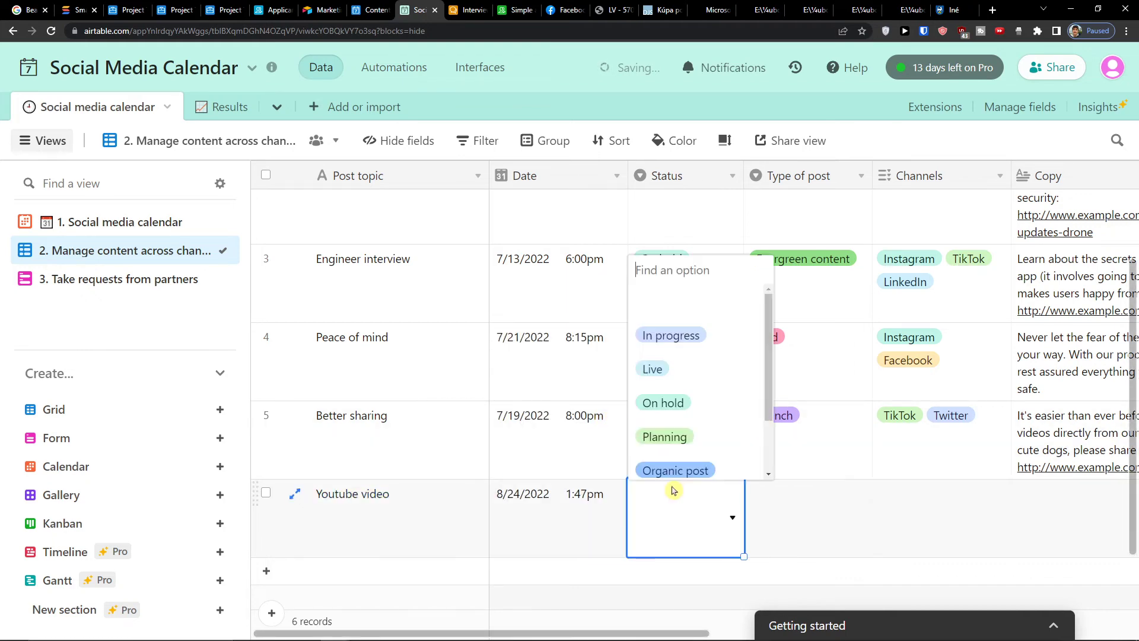
pyautogui.click(676, 334)
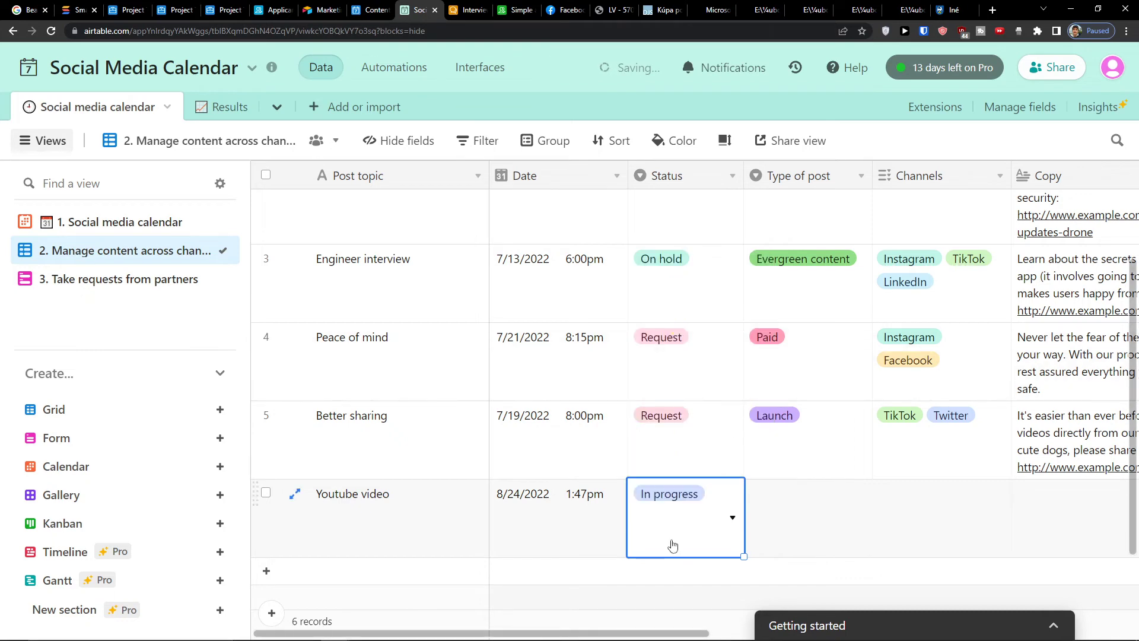
# - Look through the new record's Status, Type of post and Channels options without changing them
pyautogui.click(722, 500)
pyautogui.scroll(-2, 685, 427)
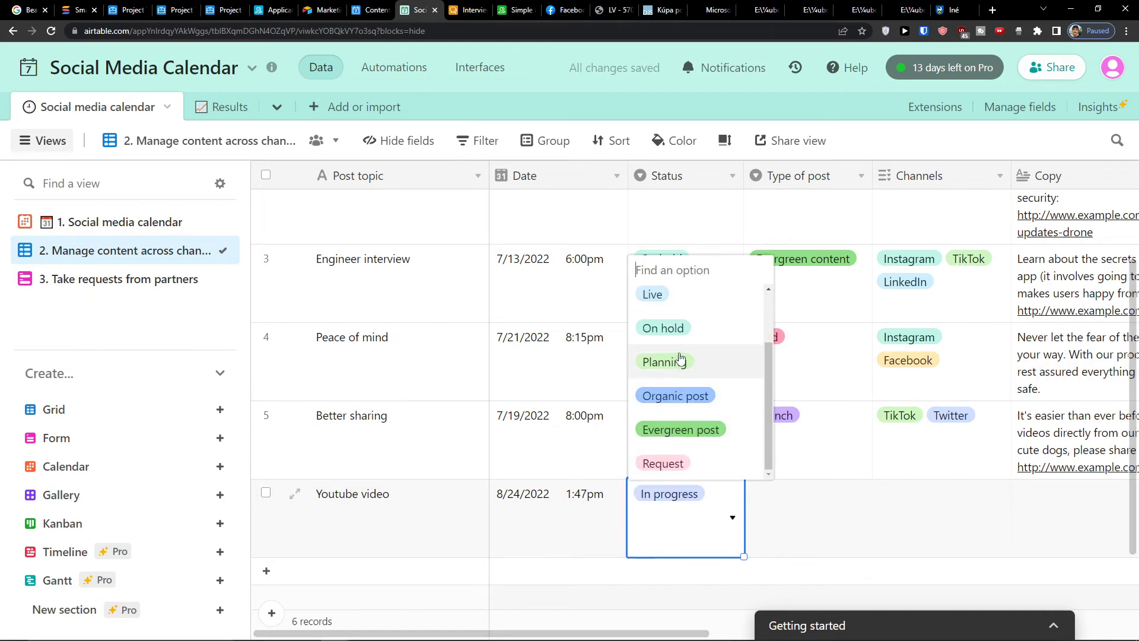
pyautogui.scroll(2, 681, 359)
pyautogui.click(796, 524)
pyautogui.click(798, 522)
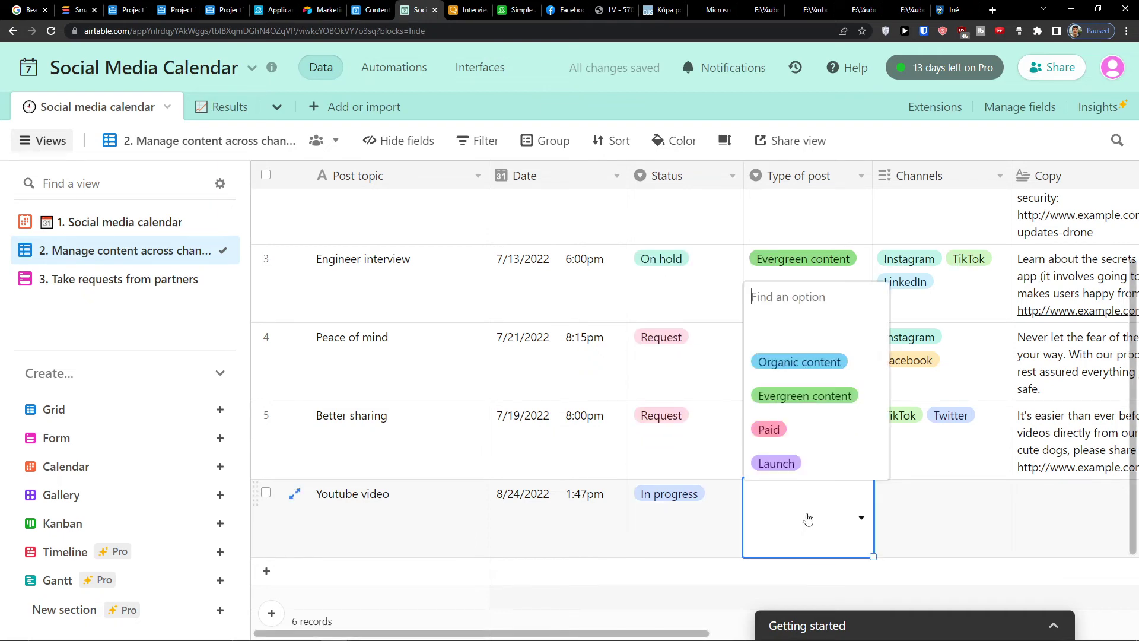
pyautogui.click(801, 519)
pyautogui.click(801, 518)
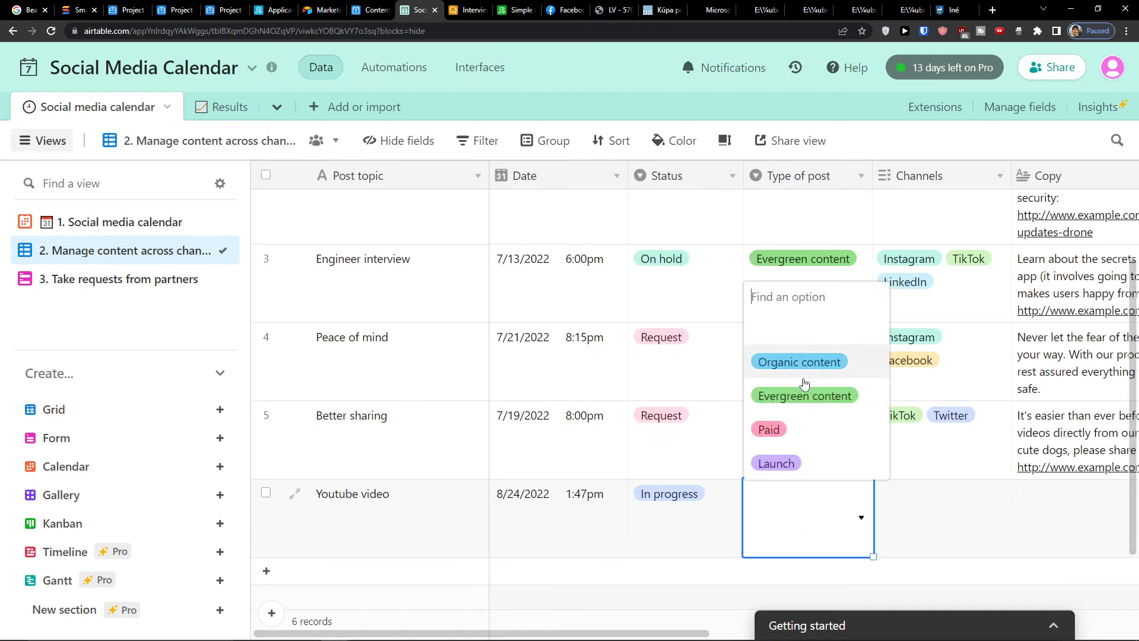
pyautogui.click(918, 491)
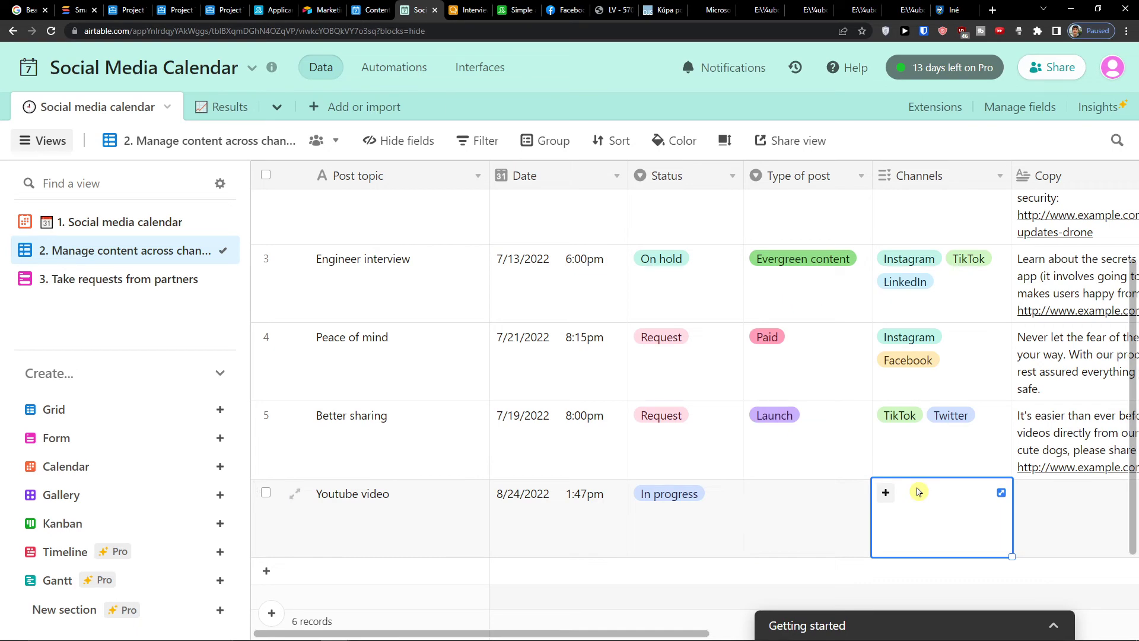
pyautogui.click(885, 492)
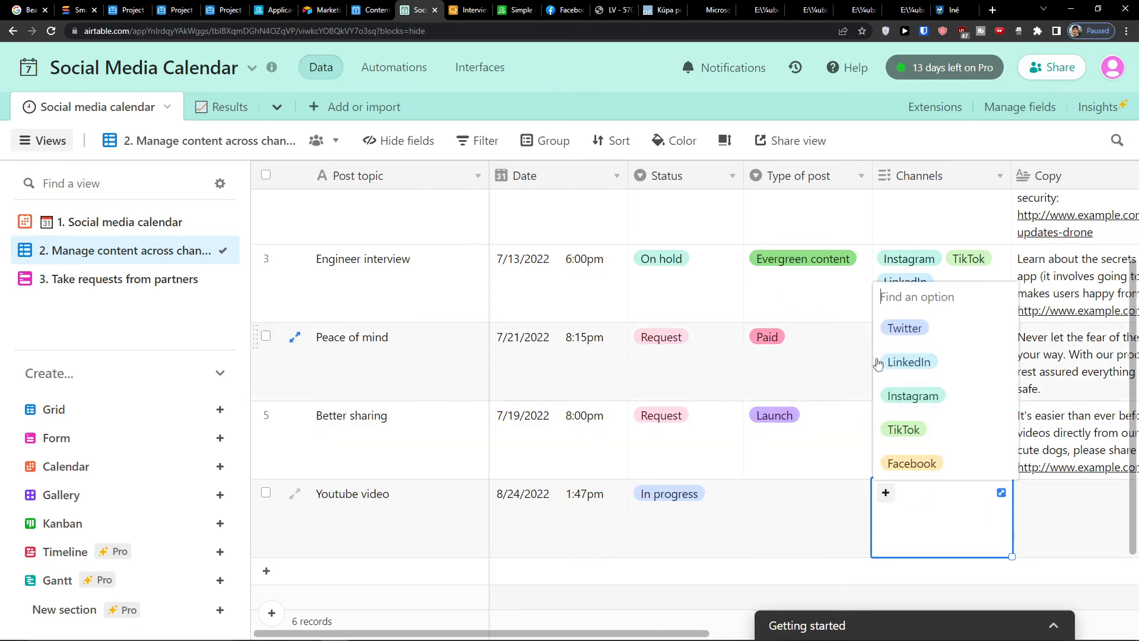
pyautogui.click(1093, 538)
pyautogui.hscroll(7, 890, 474)
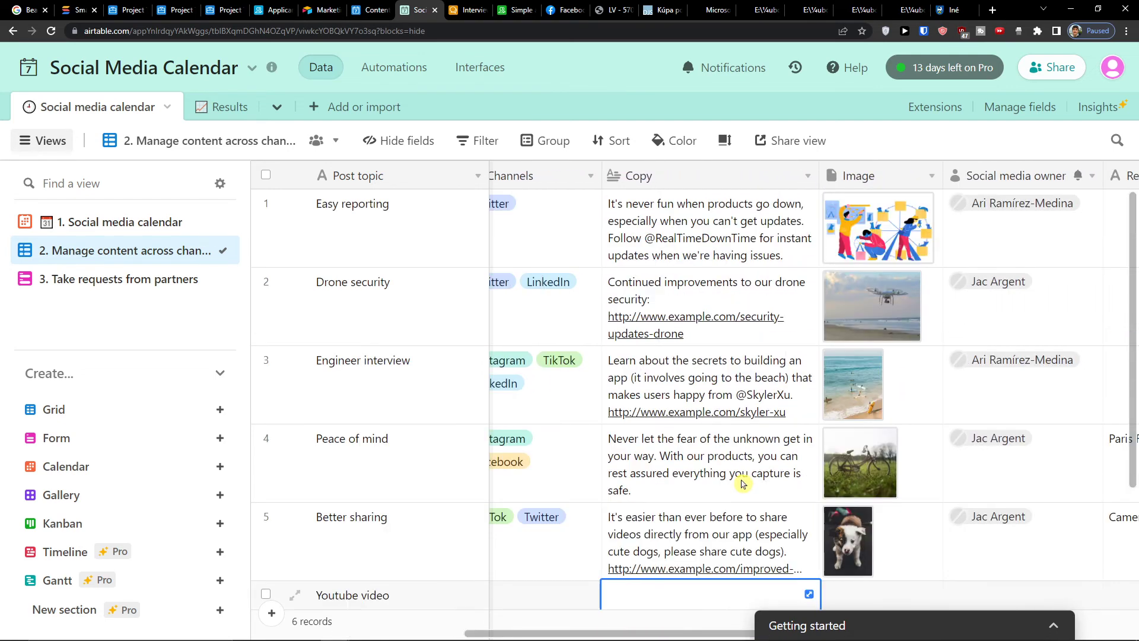
pyautogui.scroll(-2, 741, 480)
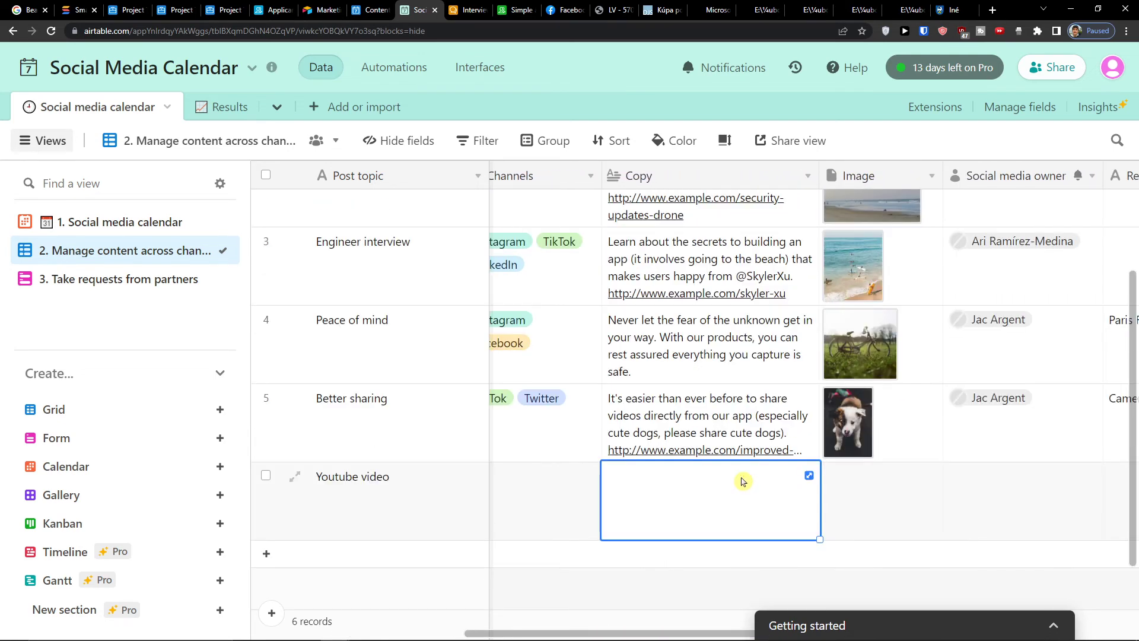
pyautogui.scroll(2, 749, 481)
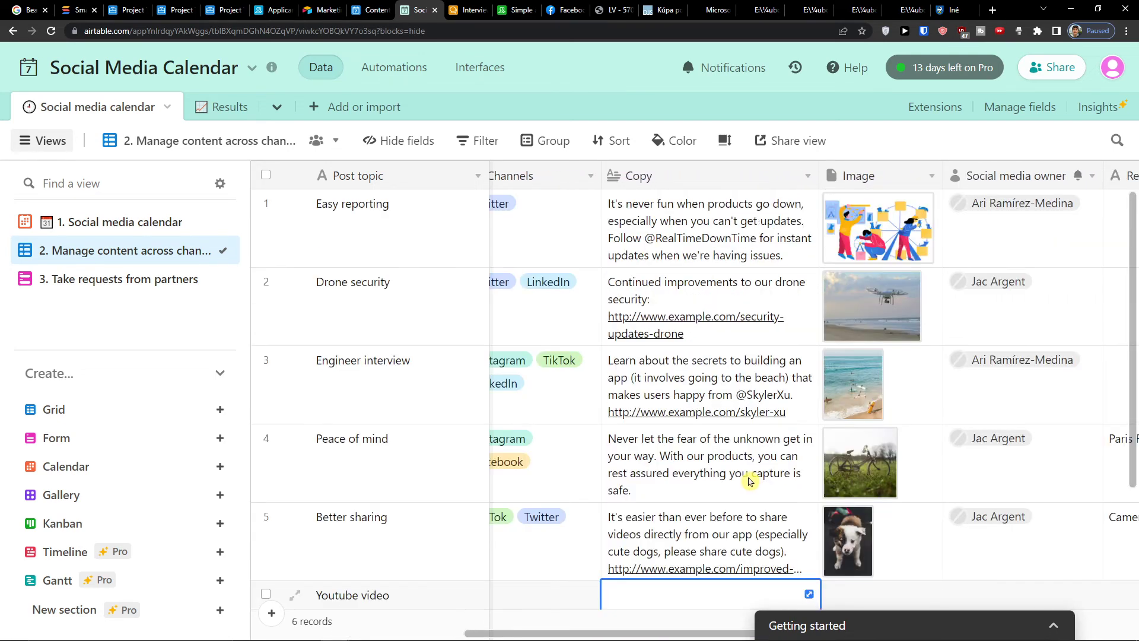
pyautogui.scroll(-2, 749, 481)
pyautogui.click(848, 497)
pyautogui.scroll(2, 848, 497)
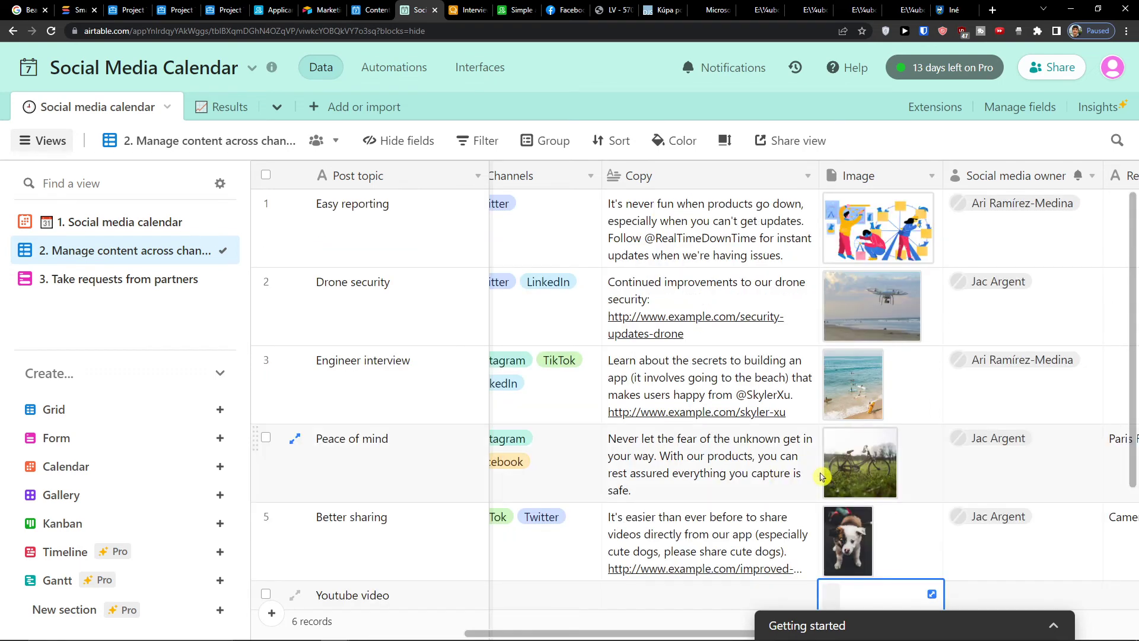
pyautogui.scroll(-2, 840, 478)
pyautogui.scroll(2, 803, 468)
pyautogui.scroll(-2, 801, 469)
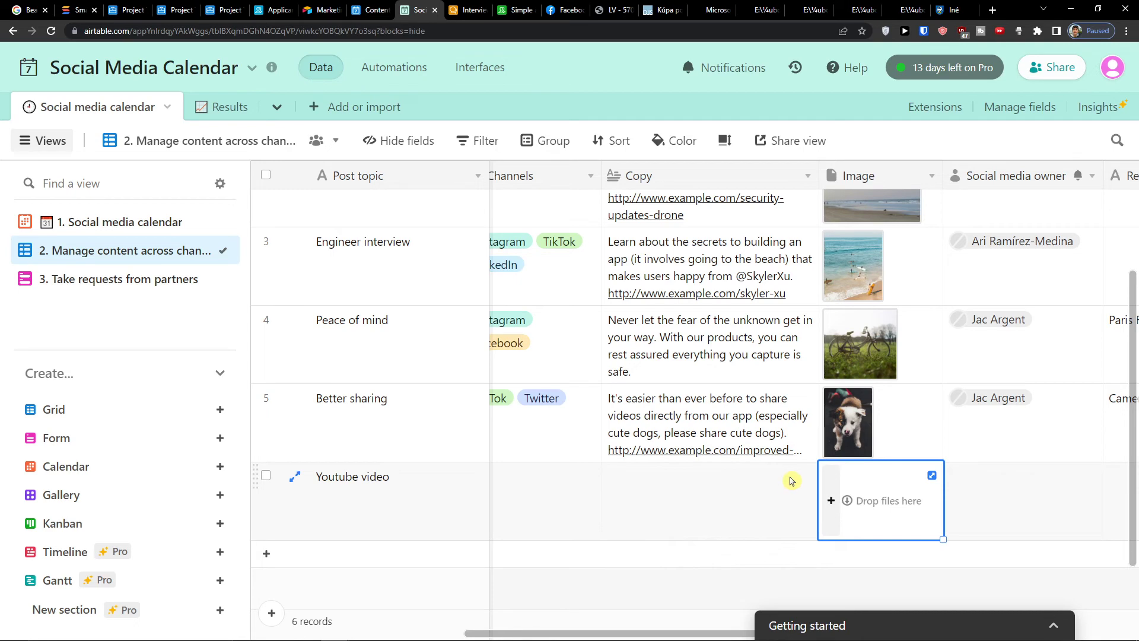
pyautogui.scroll(2, 858, 497)
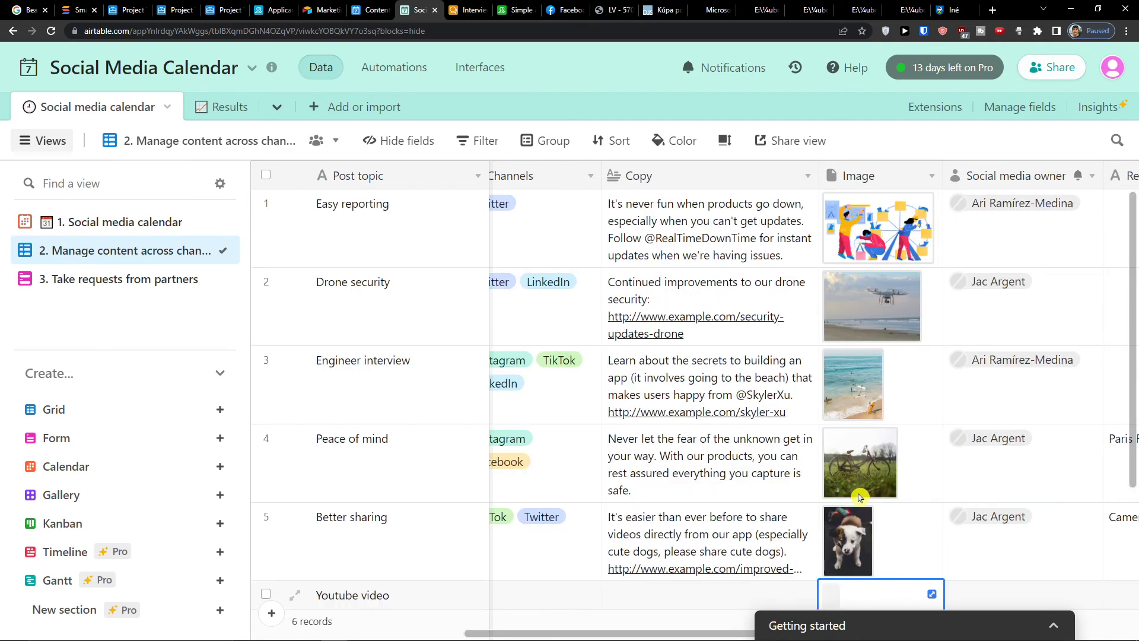
pyautogui.scroll(-2, 858, 497)
pyautogui.moveTo(648, 633); pyautogui.dragTo(861, 624)
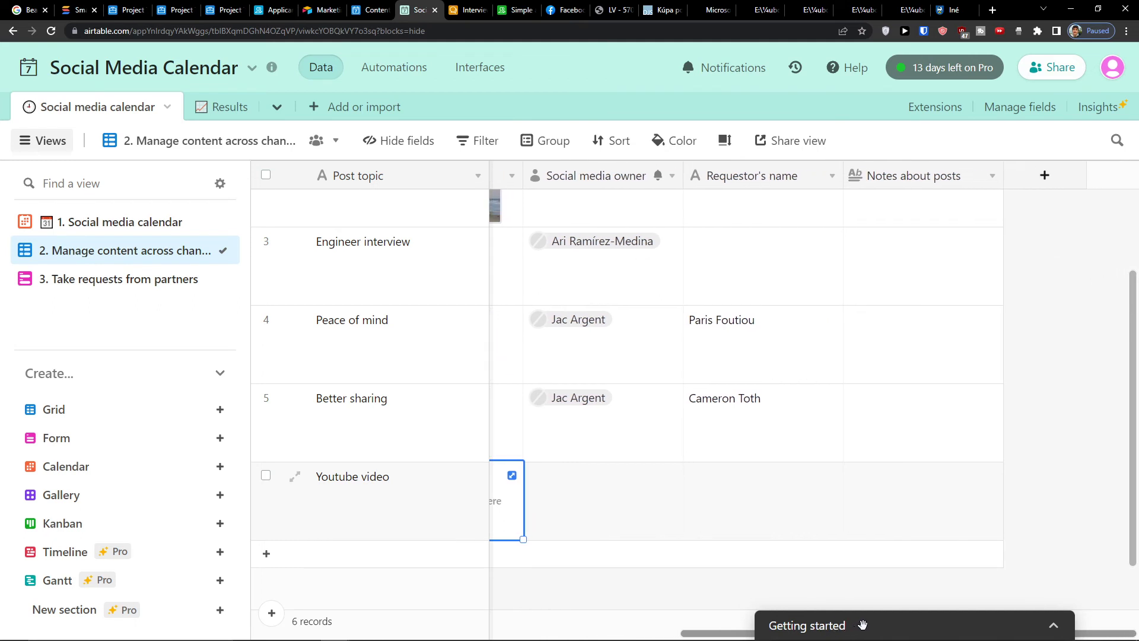
pyautogui.scroll(2, 771, 480)
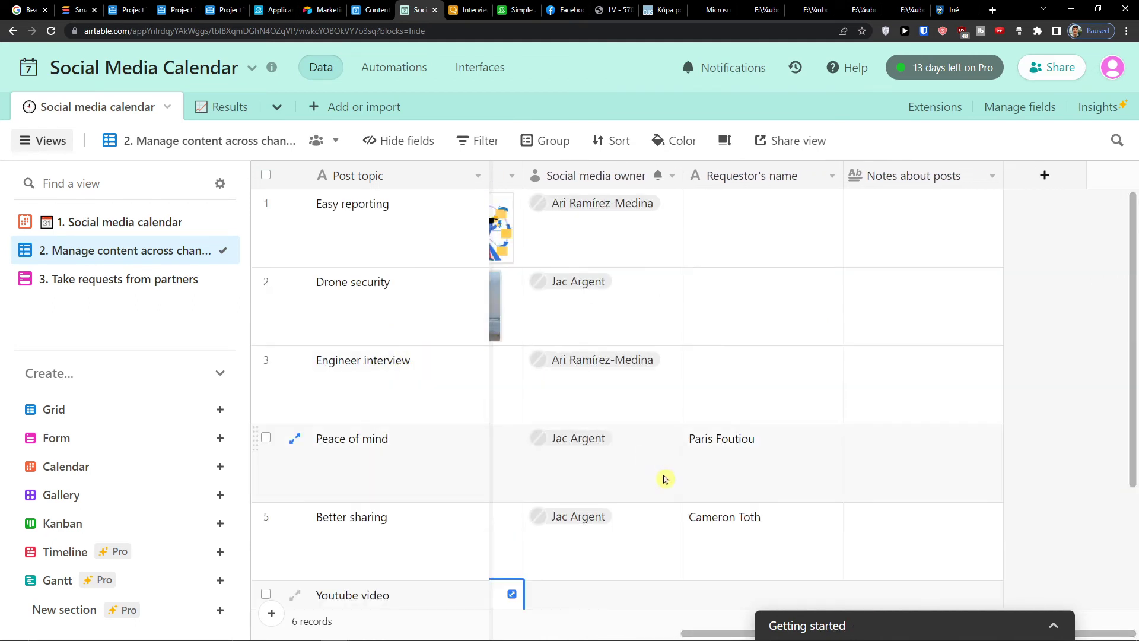
pyautogui.scroll(-2, 665, 479)
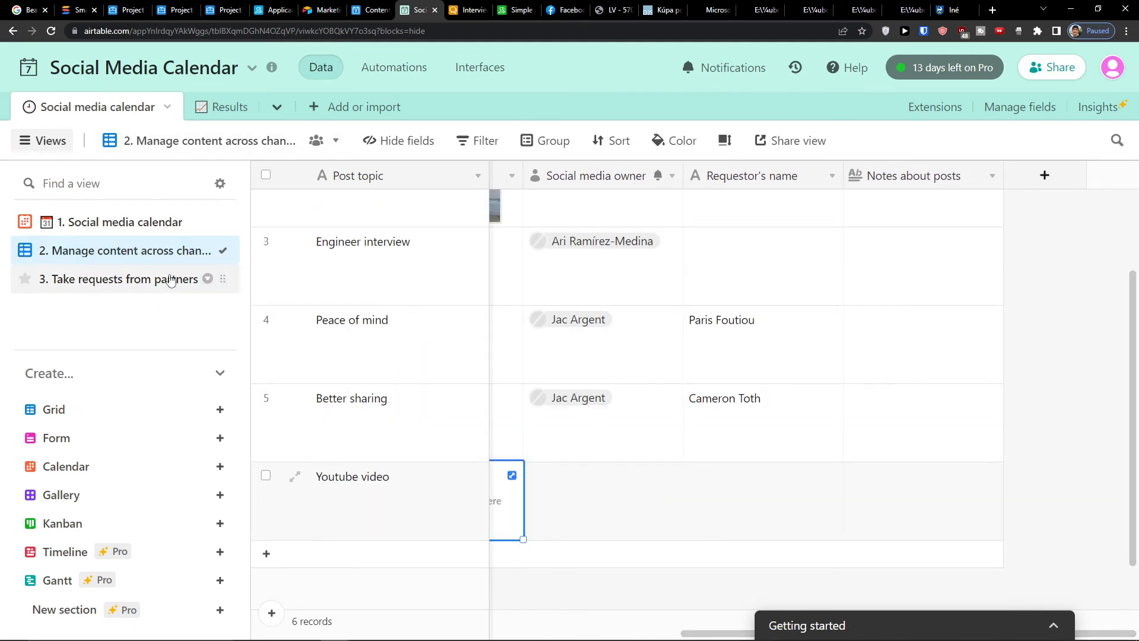
pyautogui.moveTo(169, 279)
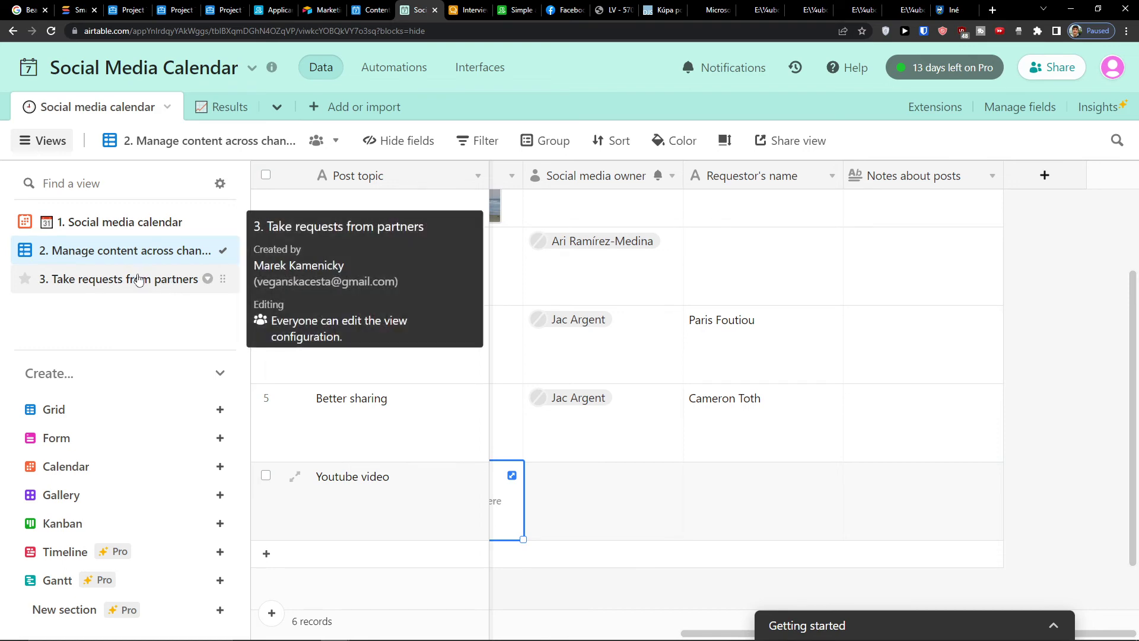
# - Preview the '3. Take requests from partners' form, scrolling through its fields to Submit
pyautogui.click(139, 280)
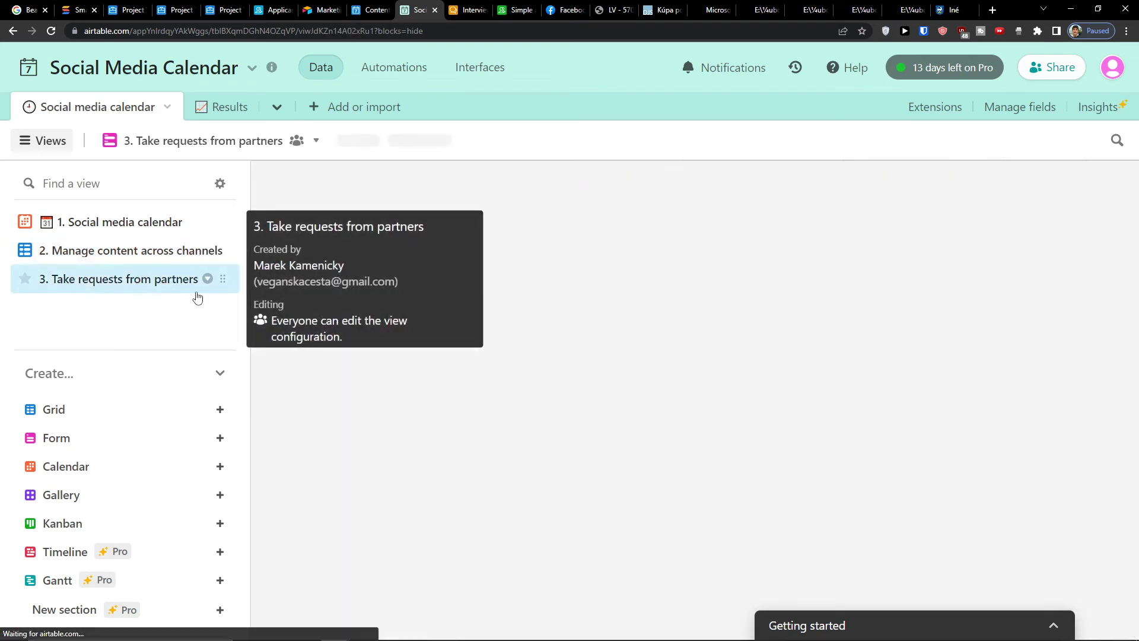
pyautogui.scroll(-5, 603, 398)
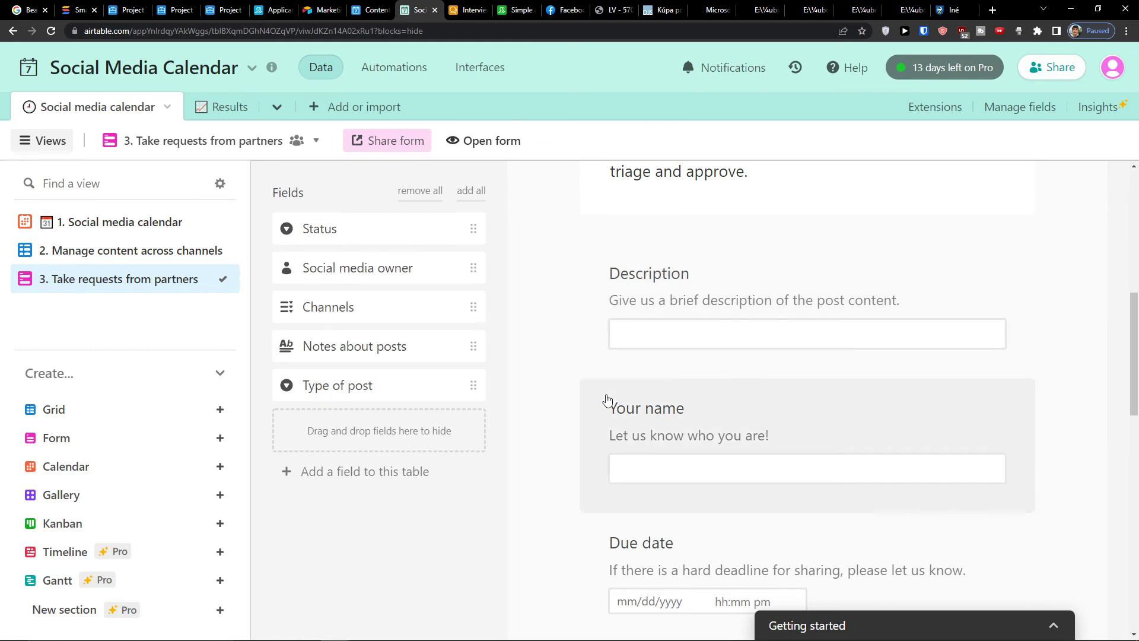
pyautogui.scroll(-3, 606, 399)
pyautogui.scroll(3, 607, 399)
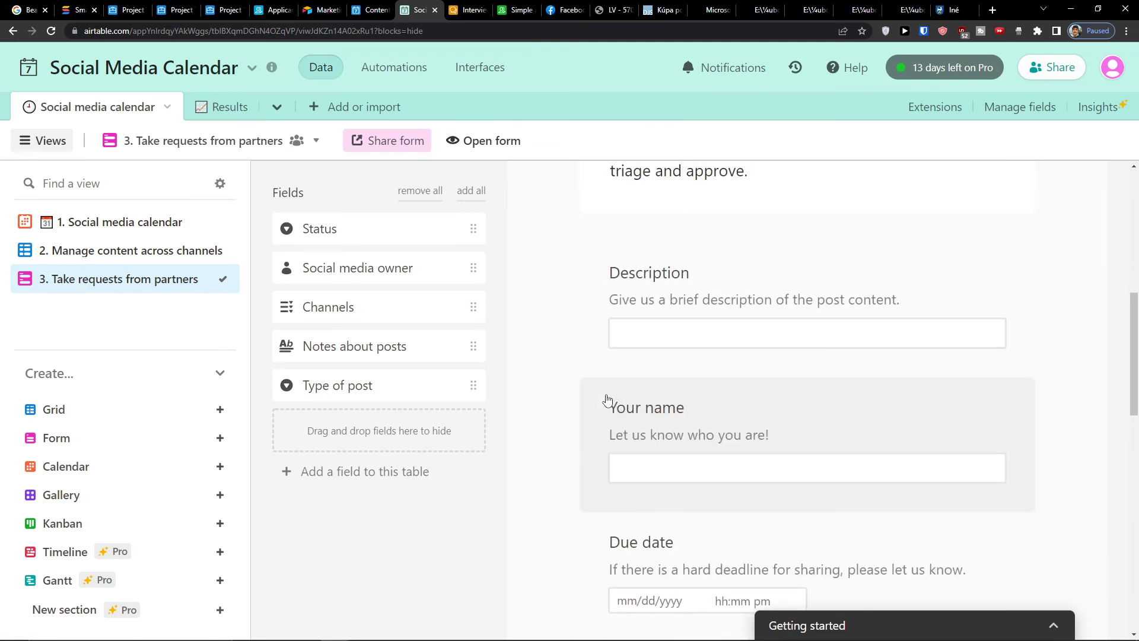
pyautogui.scroll(-8, 607, 399)
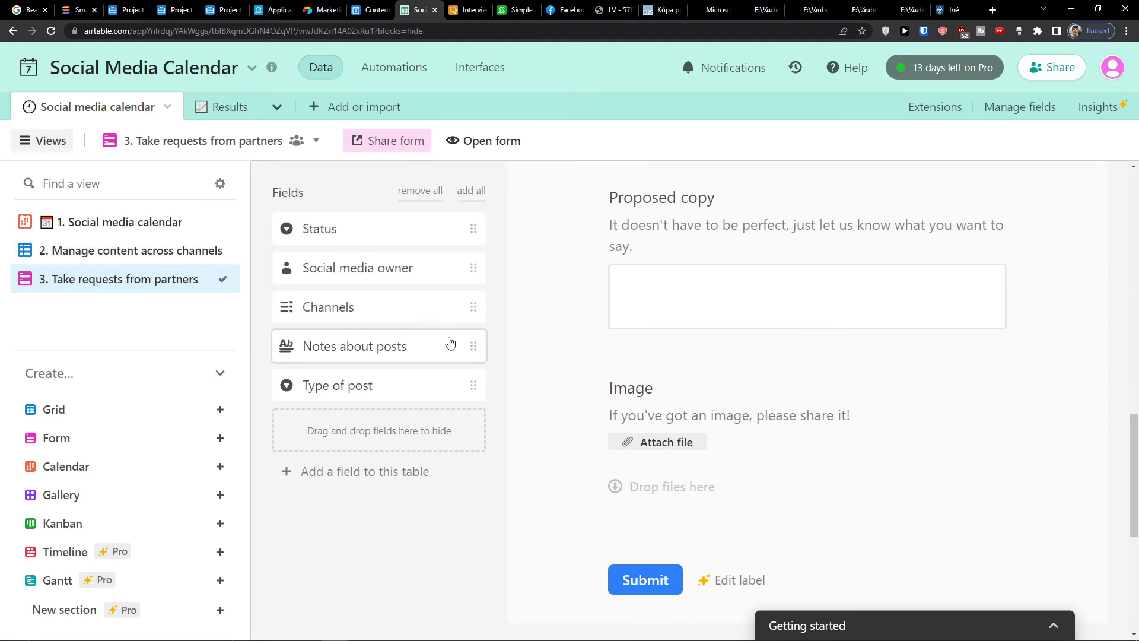
pyautogui.scroll(10, 585, 352)
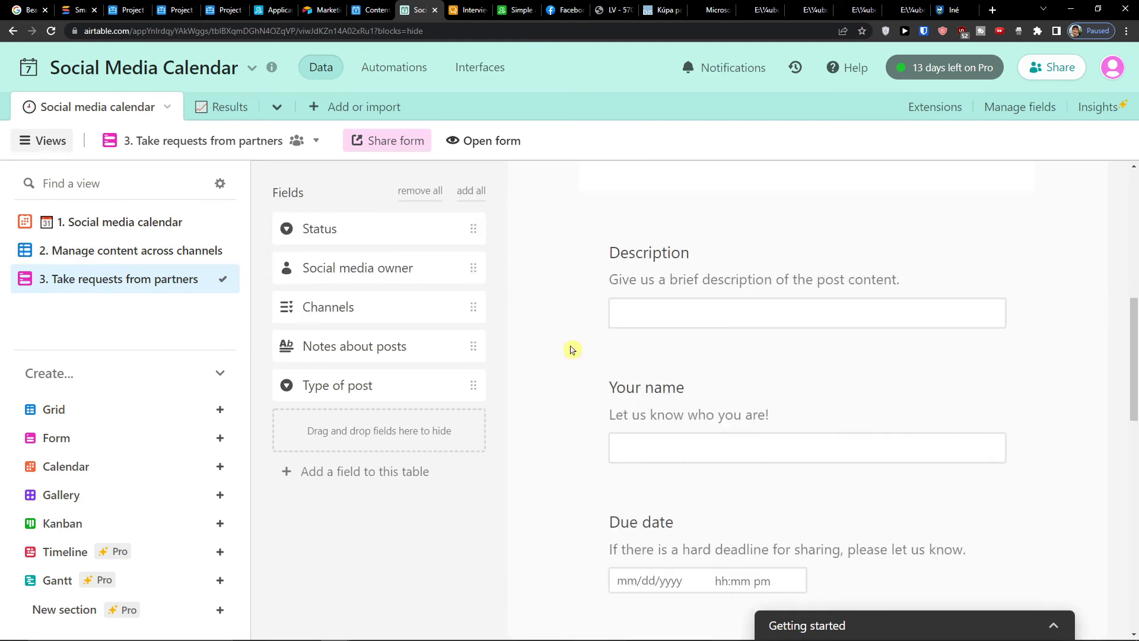
# - Show the Results table's '2. Dive into results by post type' grid, grouped into Organic and Paid campaign
pyautogui.click(137, 263)
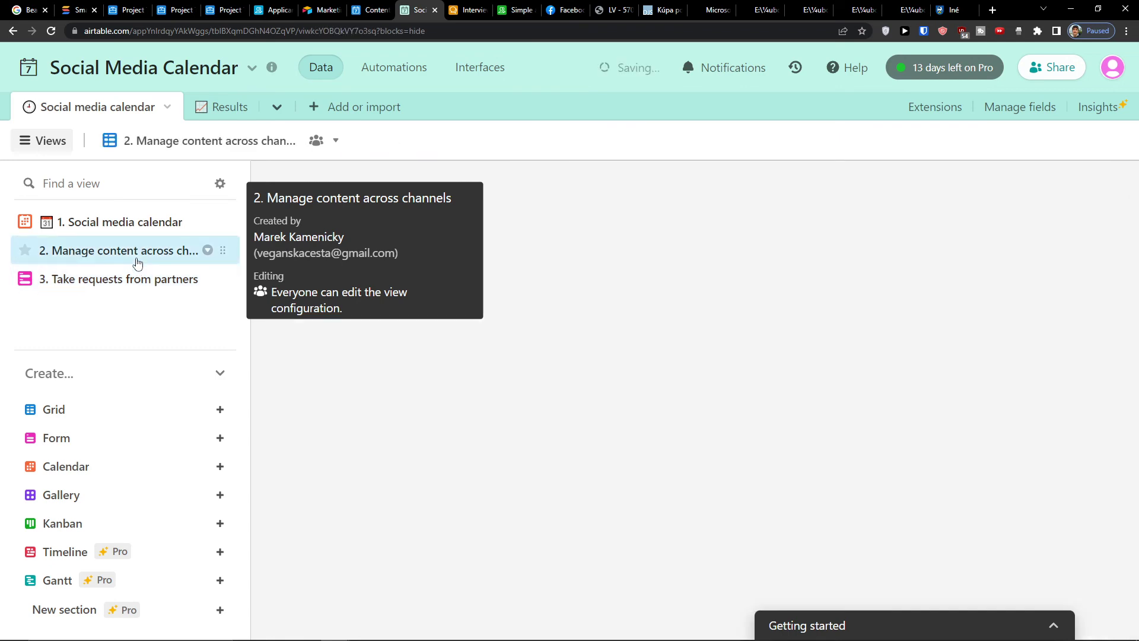
pyautogui.click(227, 107)
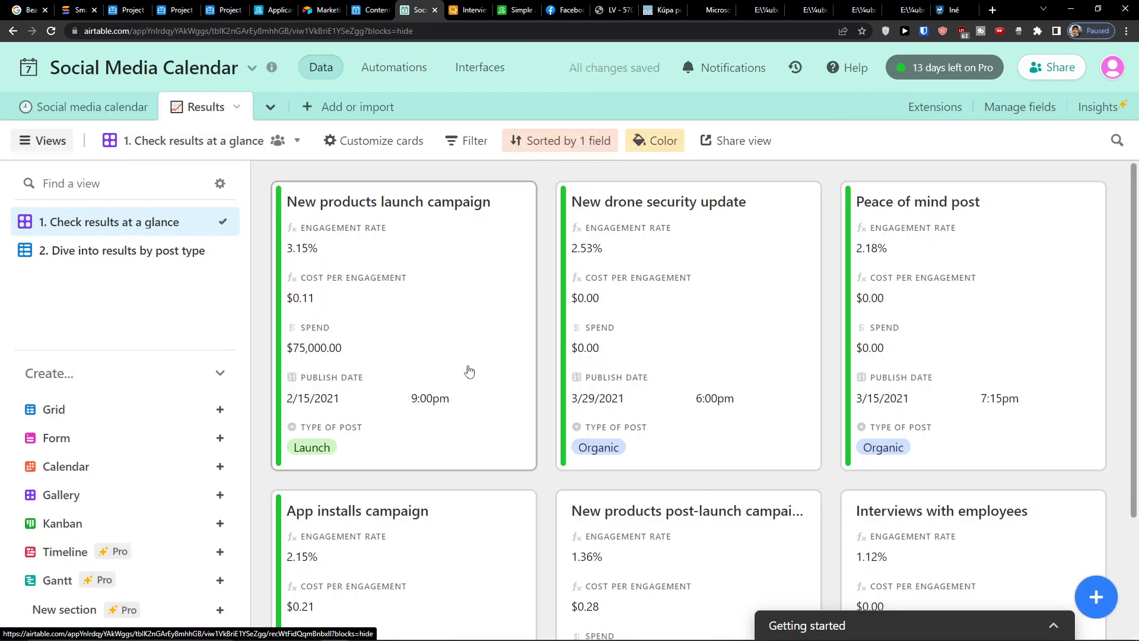
pyautogui.scroll(-3, 468, 371)
pyautogui.scroll(3, 510, 368)
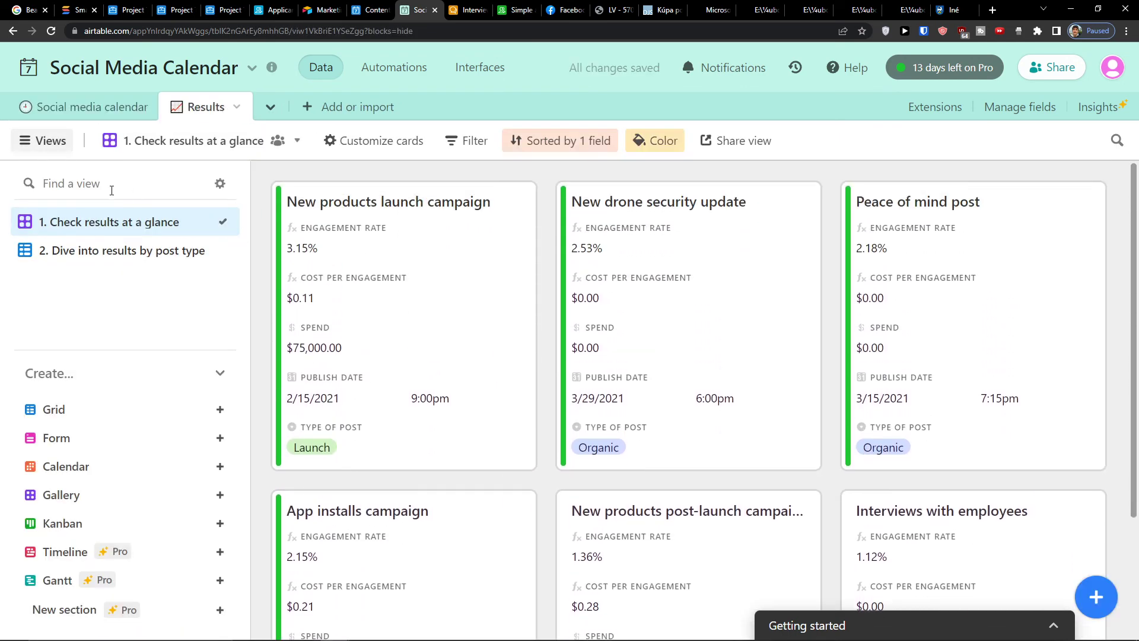
pyautogui.click(89, 249)
pyautogui.scroll(-3, 608, 341)
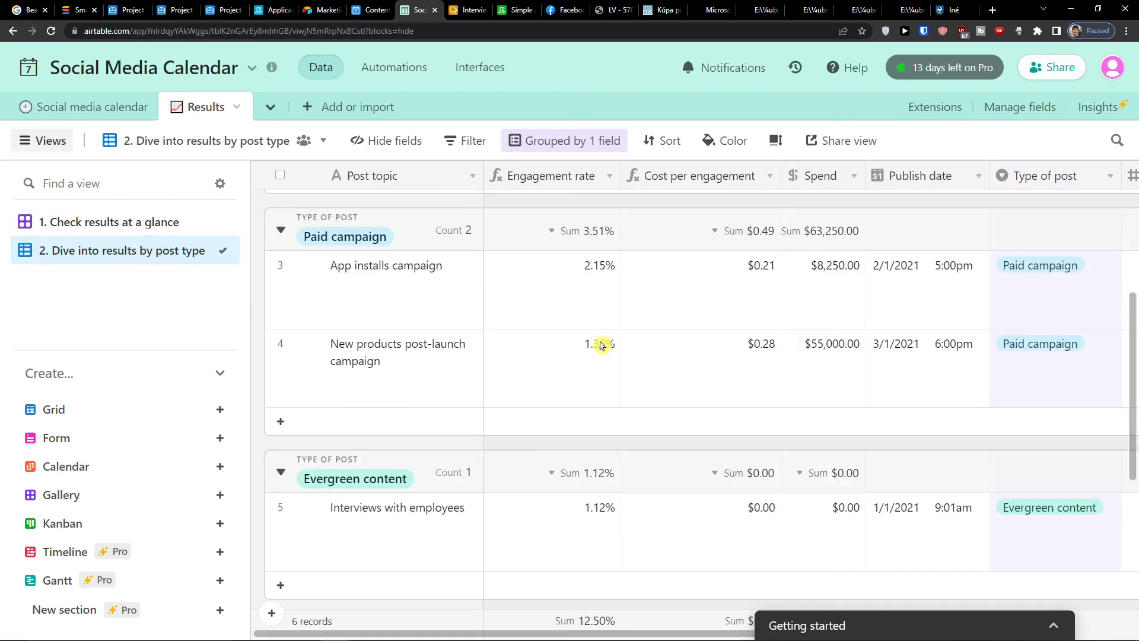
pyautogui.scroll(-3, 593, 346)
pyautogui.scroll(6, 593, 346)
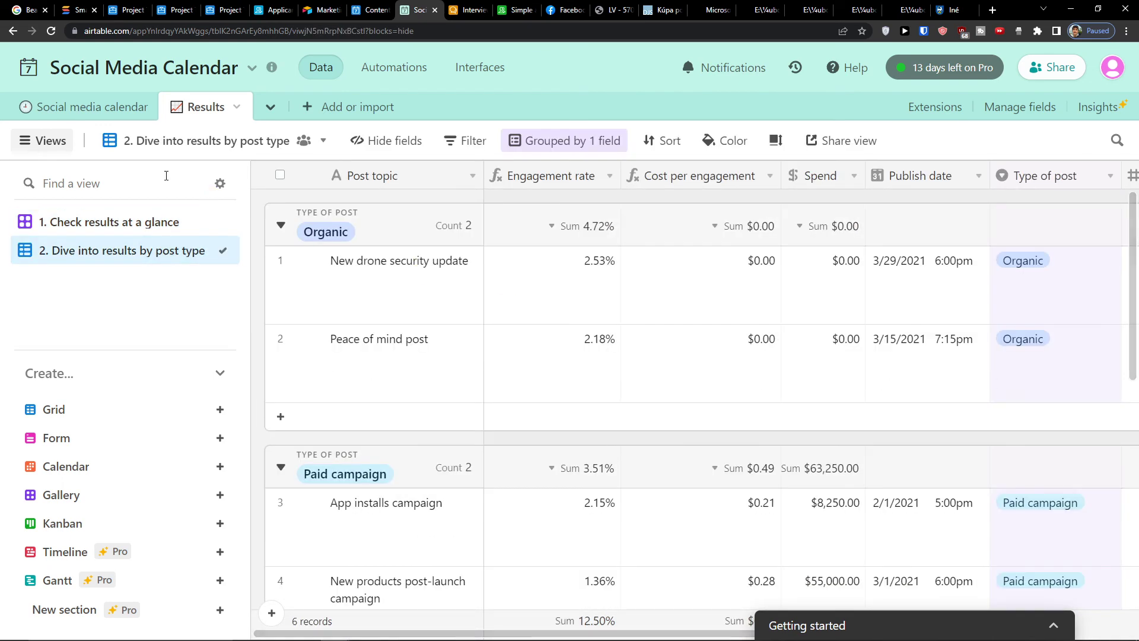
pyautogui.click(96, 216)
pyautogui.scroll(-3, 482, 305)
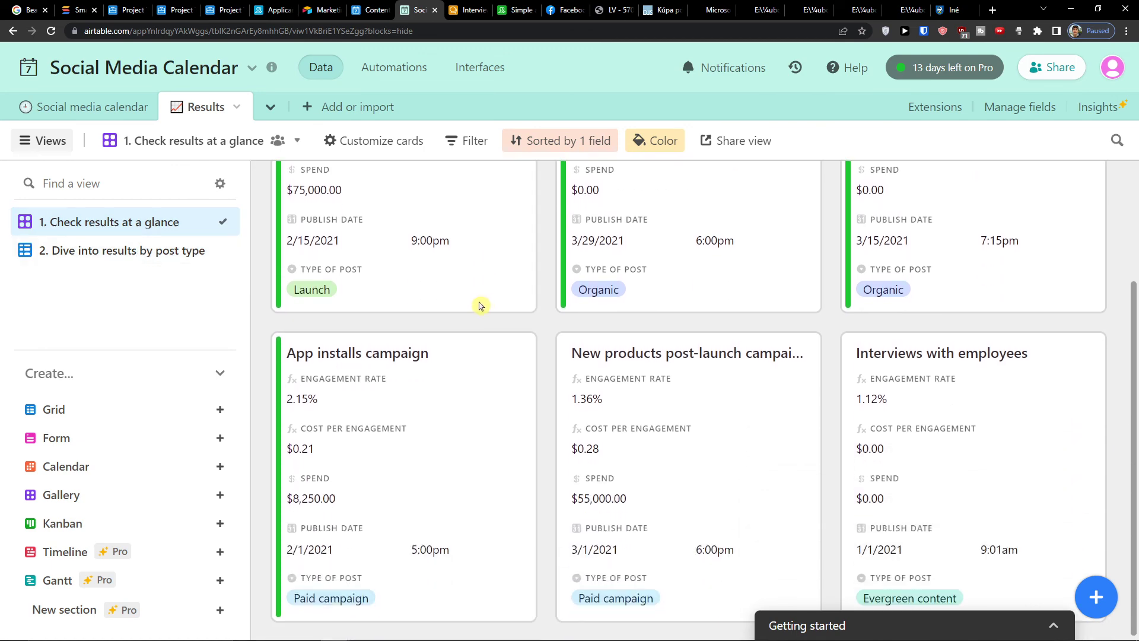
pyautogui.click(157, 249)
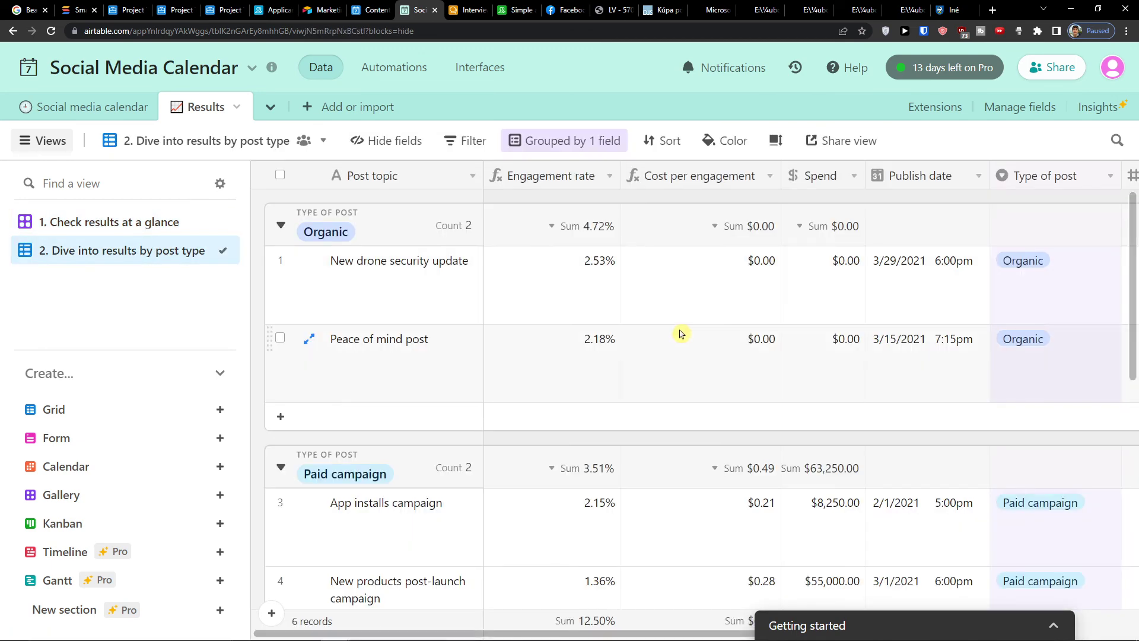
pyautogui.click(566, 143)
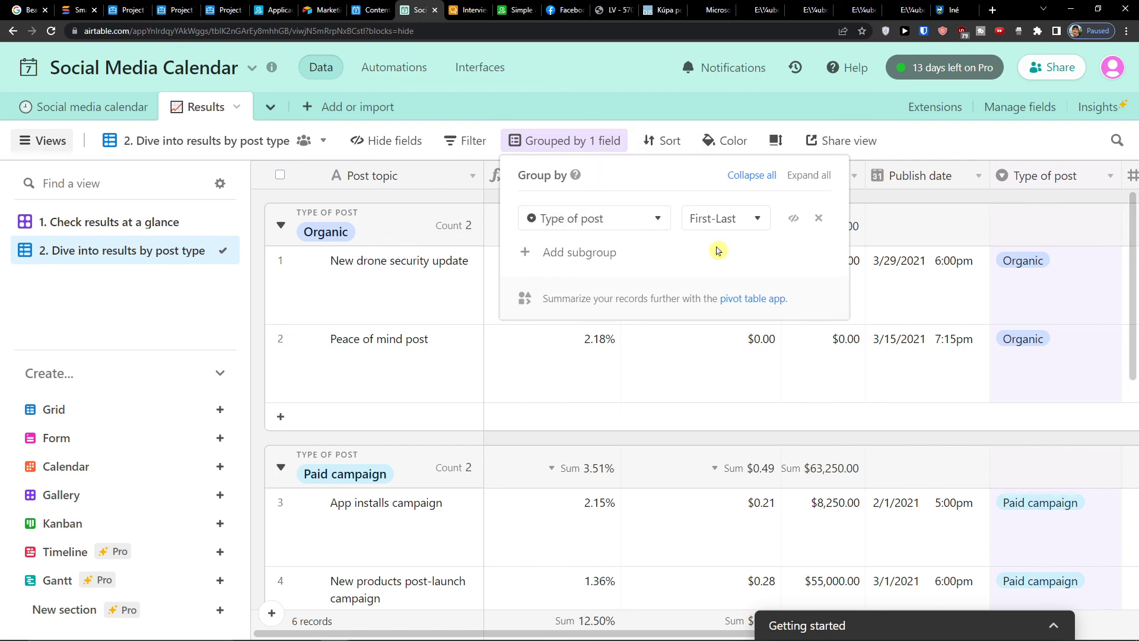
# - Delete the Type of post grouping so the six Results posts show as one flat list
pyautogui.click(818, 218)
pyautogui.click(468, 213)
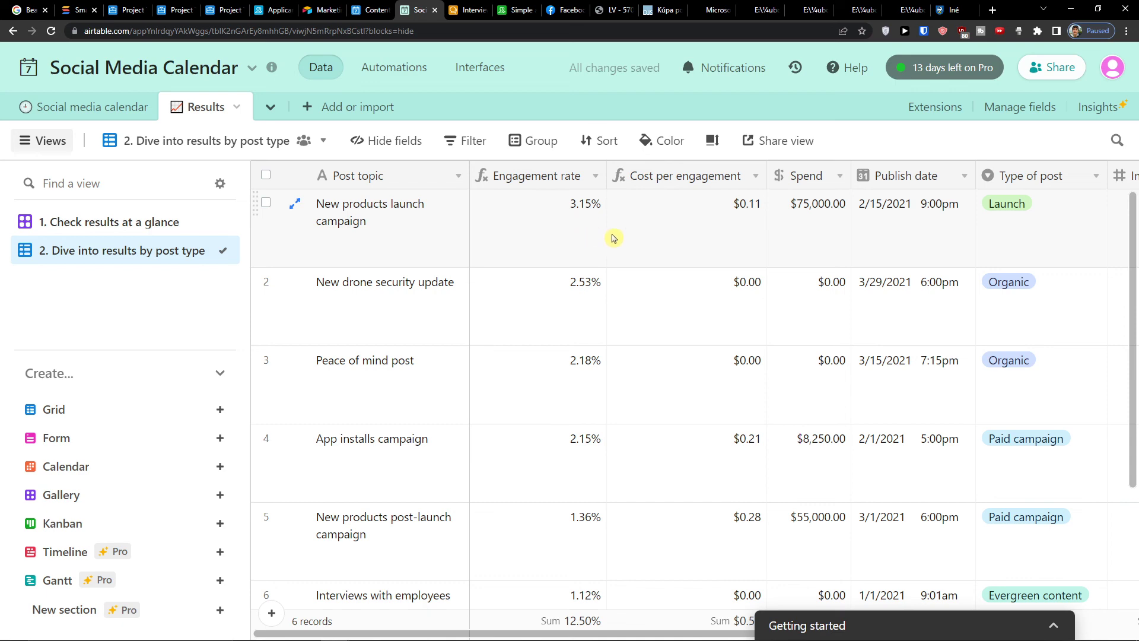
pyautogui.scroll(-3, 851, 243)
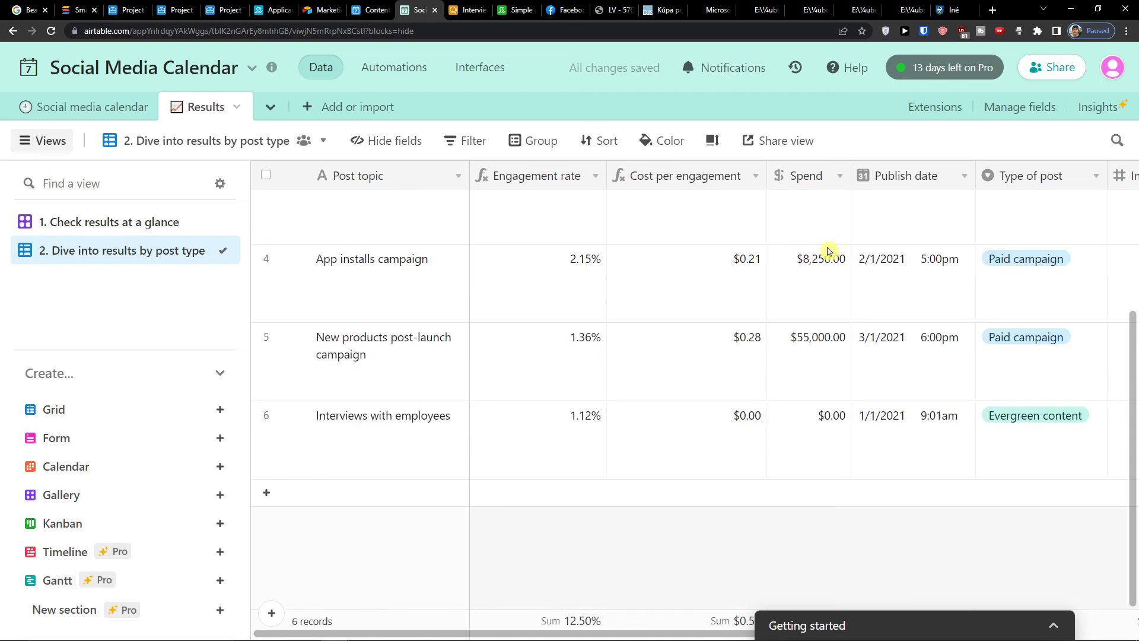
pyautogui.scroll(3, 771, 248)
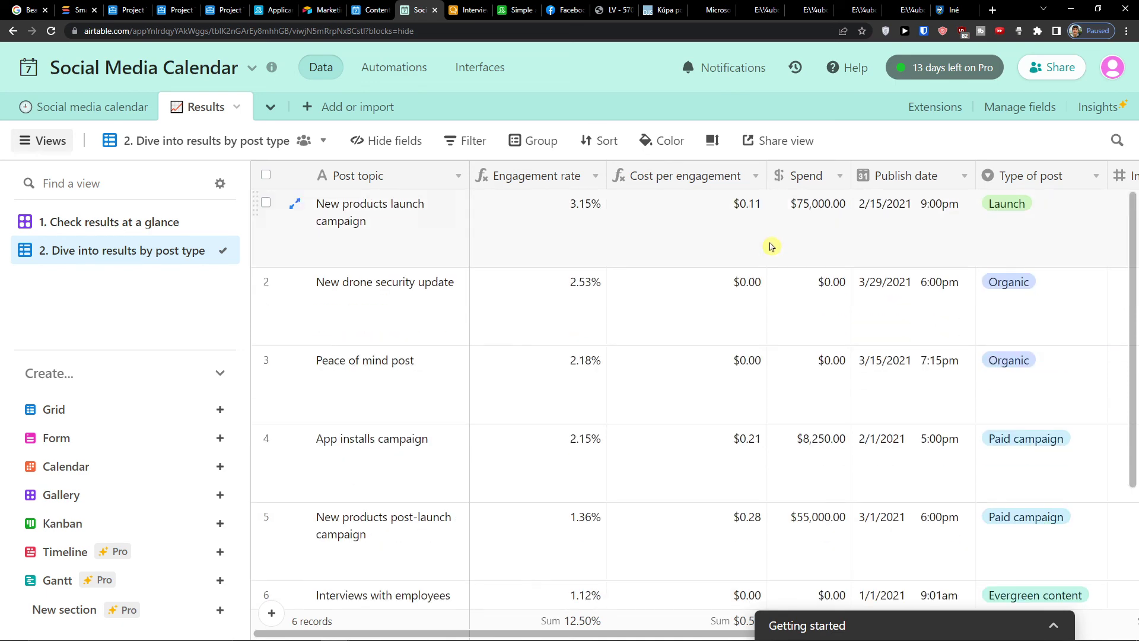